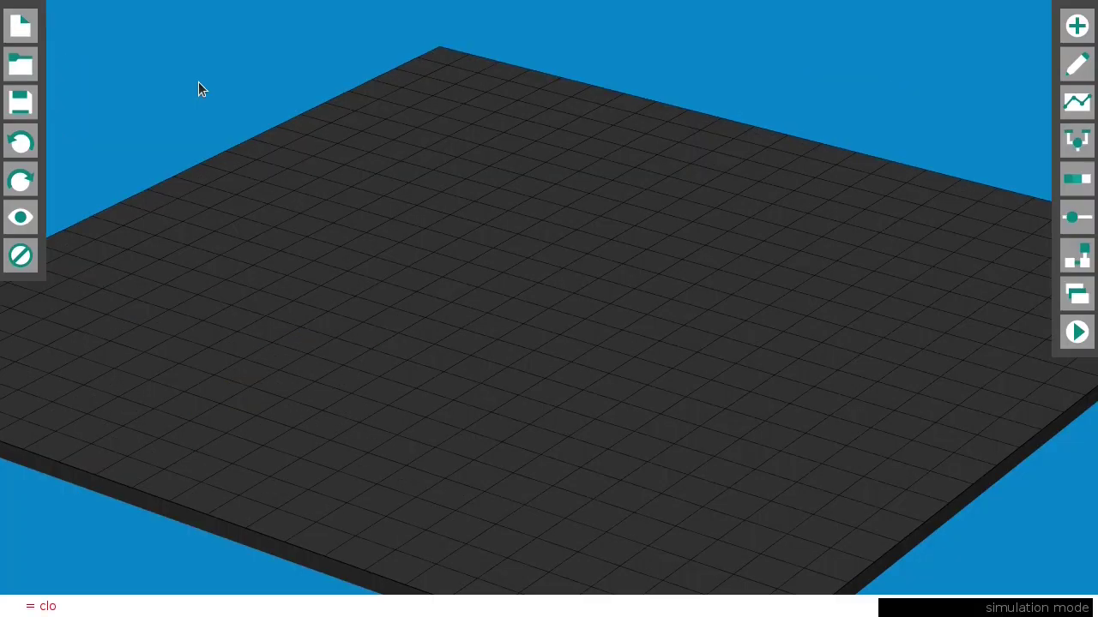
- Open the machine clock_006.mch and operate the clock with the red push button at its base
key(Return)
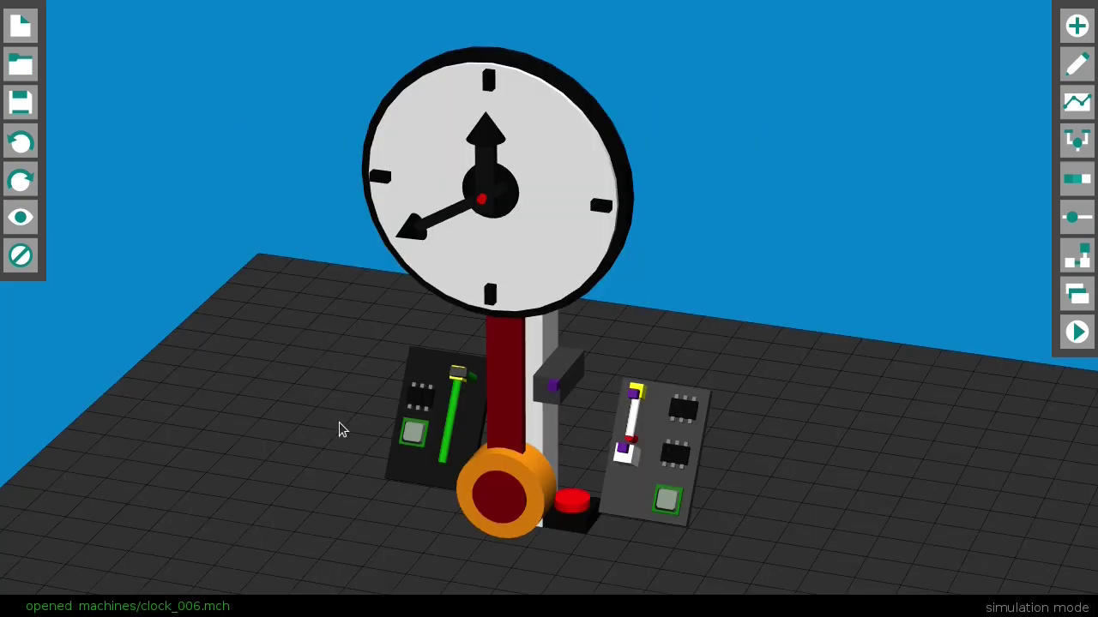
drag(338, 429, 527, 499)
click(562, 513)
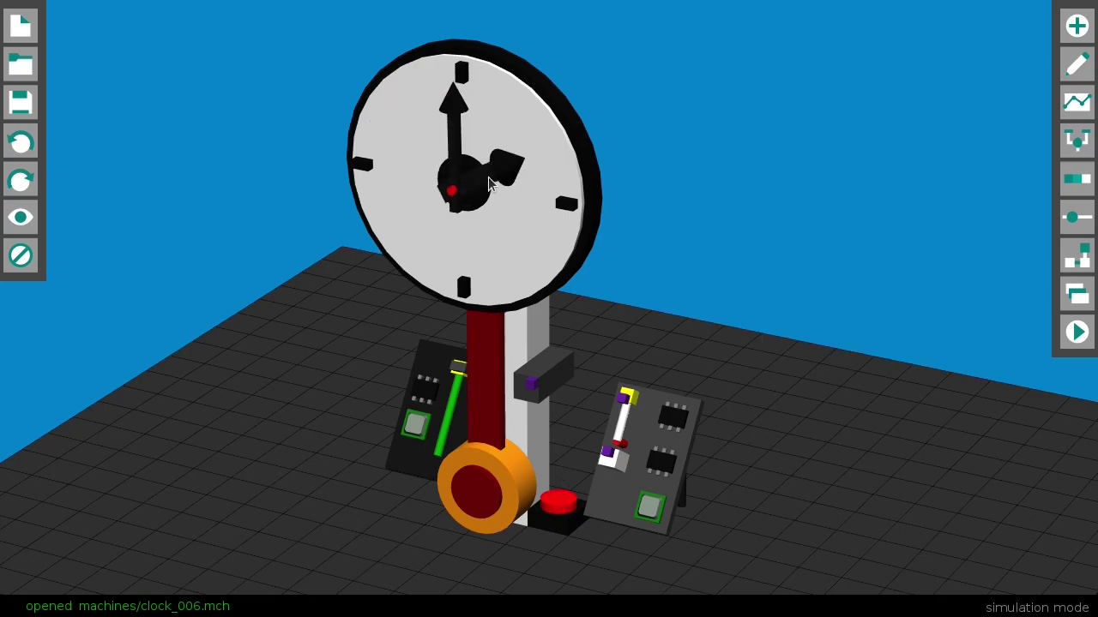
click(563, 513)
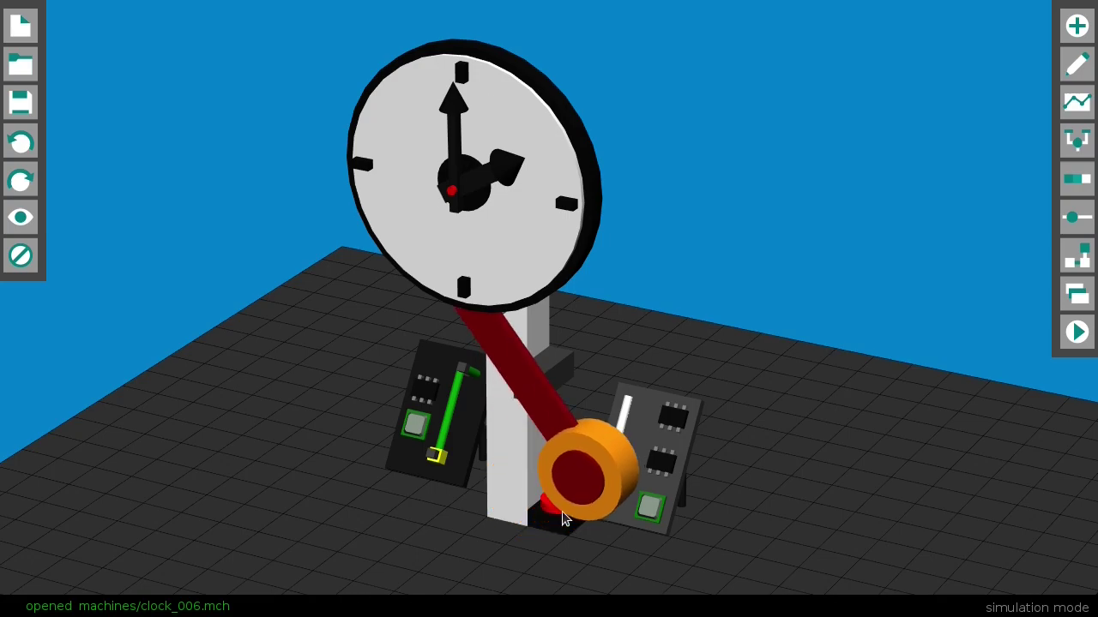
- Examine the running clock from the front and the control board beside its swinging pendulum up close
middle_drag(381, 486, 452, 486)
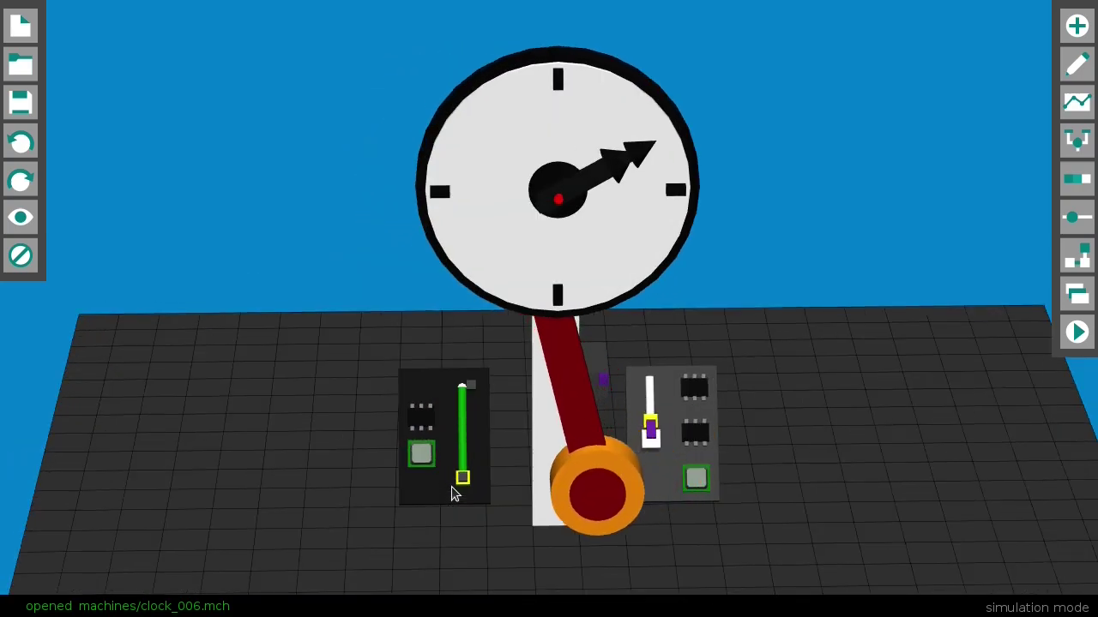
middle_click(440, 438)
scroll(515, 373, up, 7)
middle_drag(469, 390, 542, 383)
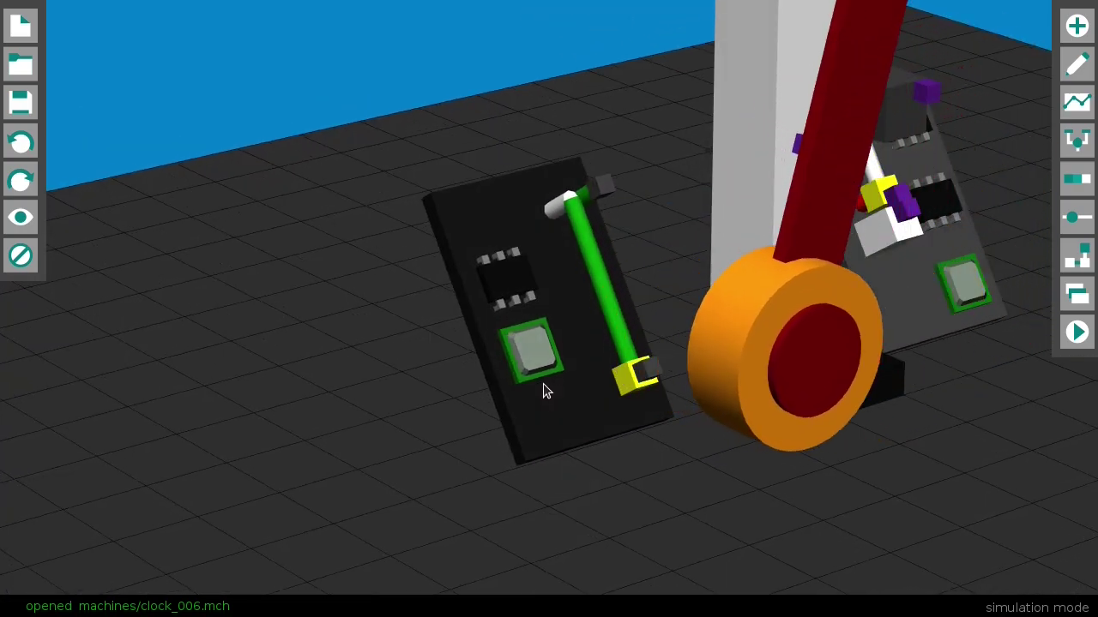
scroll(550, 380, down, 5)
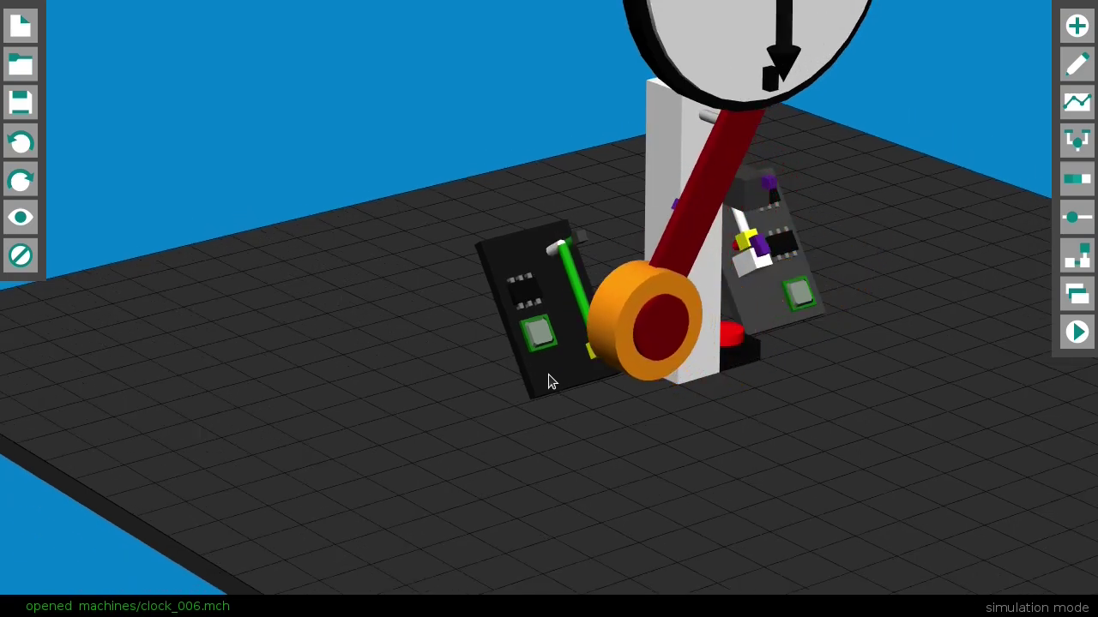
scroll(550, 381, down, 6)
middle_drag(637, 458, 521, 443)
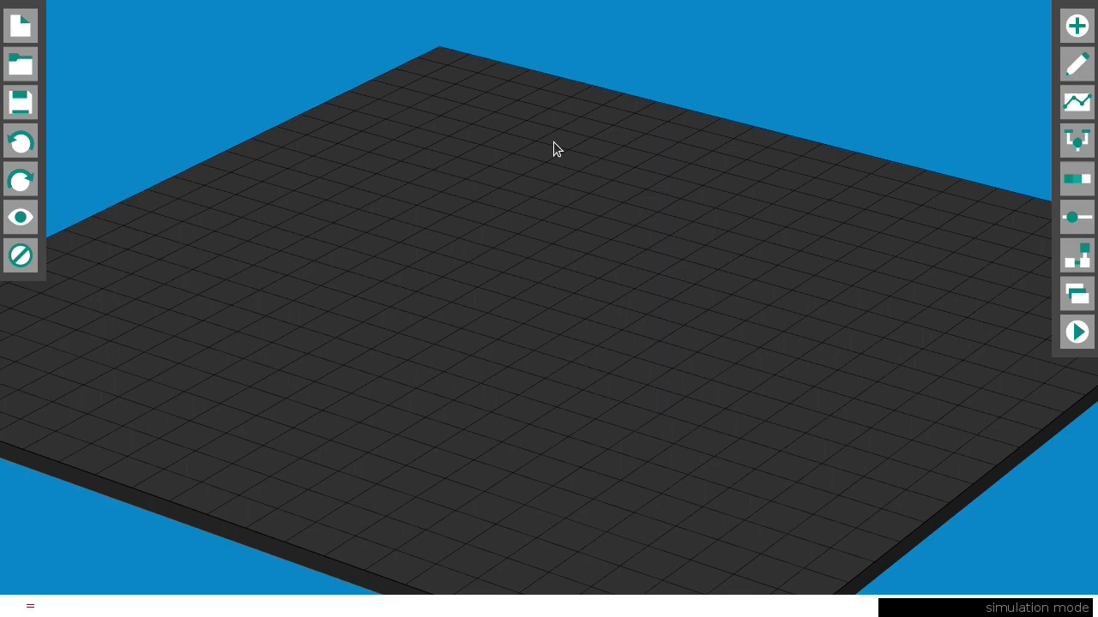
- Open the machine piano_000.mch and bring its keyboard into close view
key(Return)
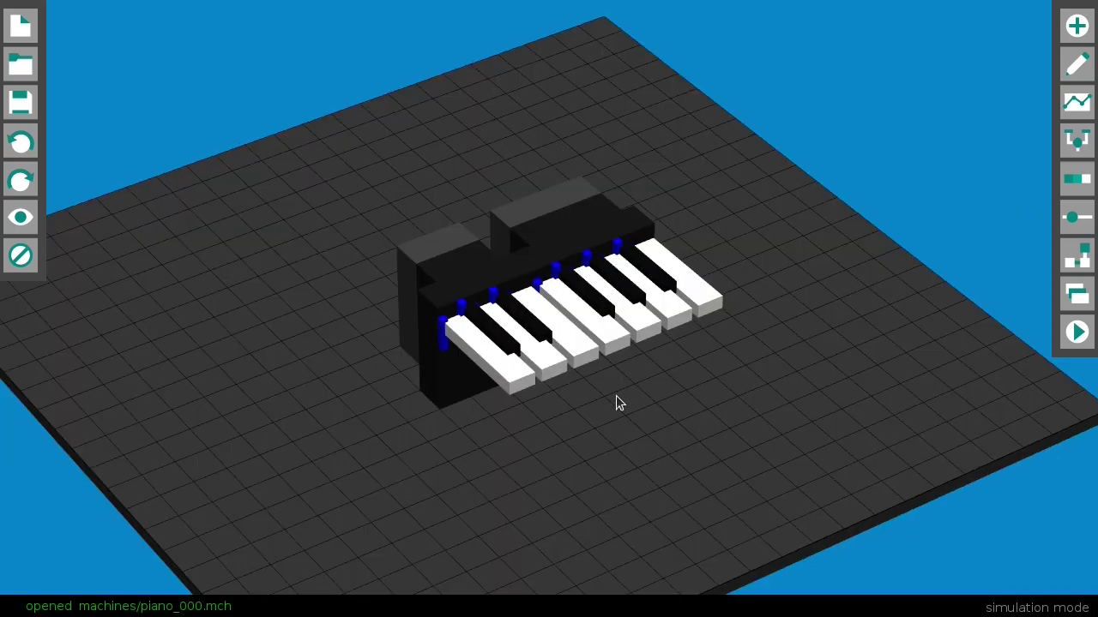
scroll(617, 400, up, 5)
mouse_move(626, 421)
middle_down()
mouse_move(546, 413)
mouse_move(646, 415)
middle_up()
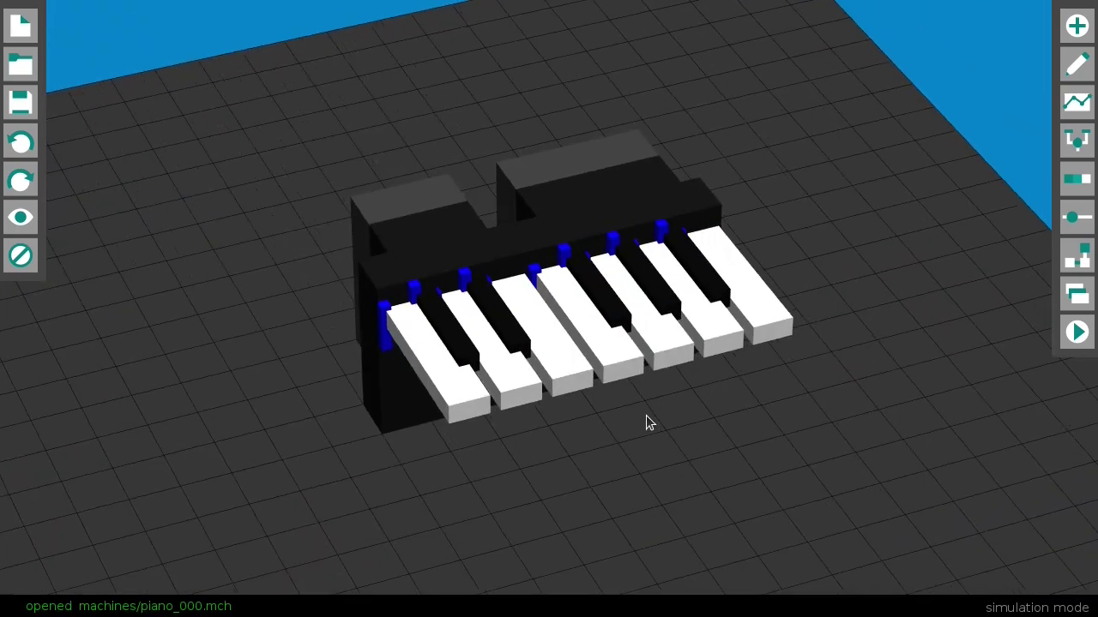
- Play a sequence of notes on the simulated piano's keys across the whole keyboard
click(443, 383)
click(502, 365)
click(556, 358)
click(507, 382)
click(686, 336)
click(735, 324)
click(699, 339)
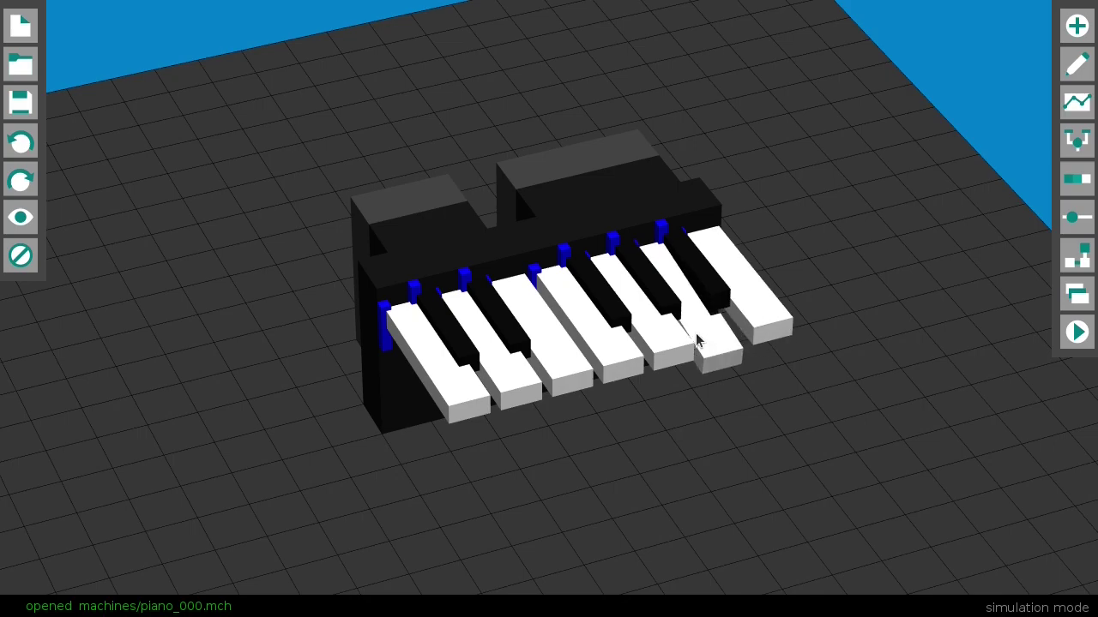
click(660, 348)
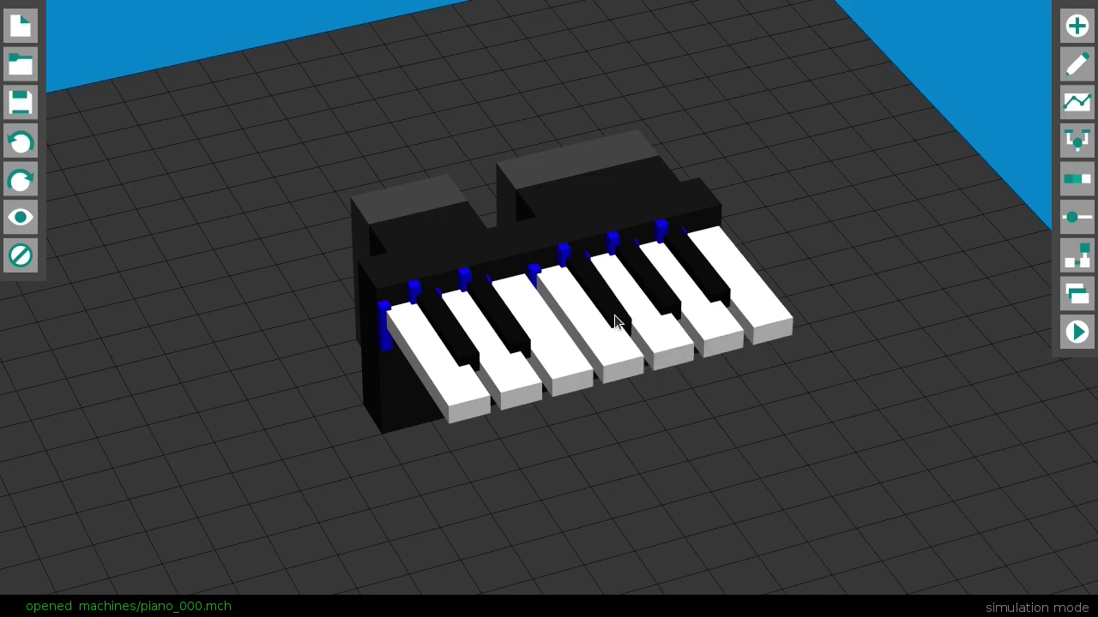
click(562, 369)
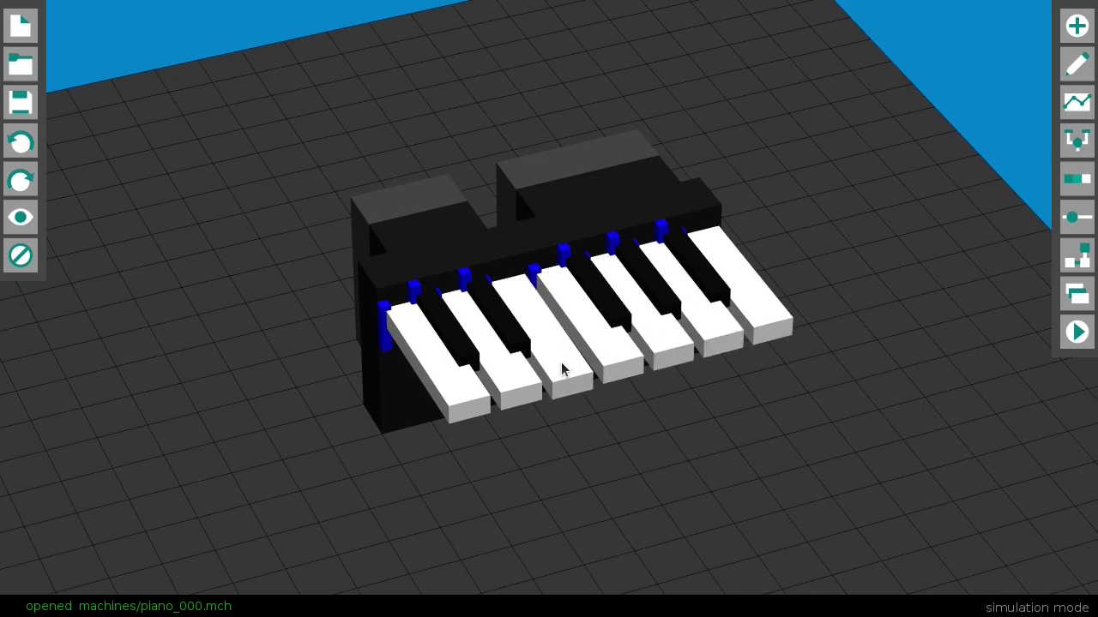
click(506, 392)
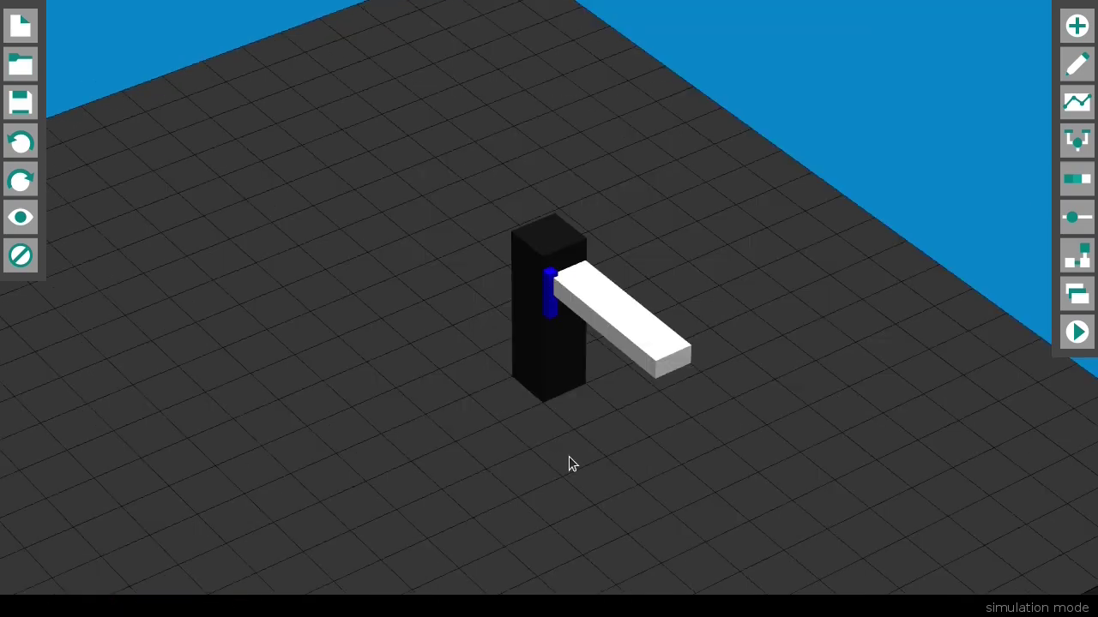
- Test the single white piano key twice and duplicate its whole unit to x = 3.50, y = 0.50 in edit mode
click(634, 345)
click(634, 344)
middle_drag(569, 439, 562, 441)
key(e)
key(c)
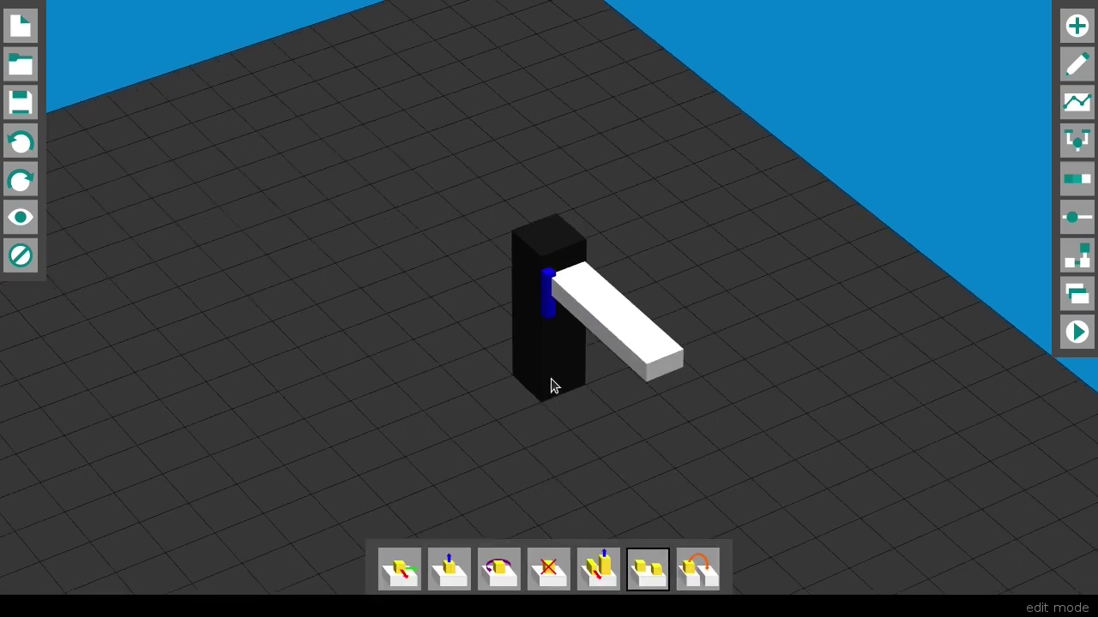
drag(699, 311, 730, 313)
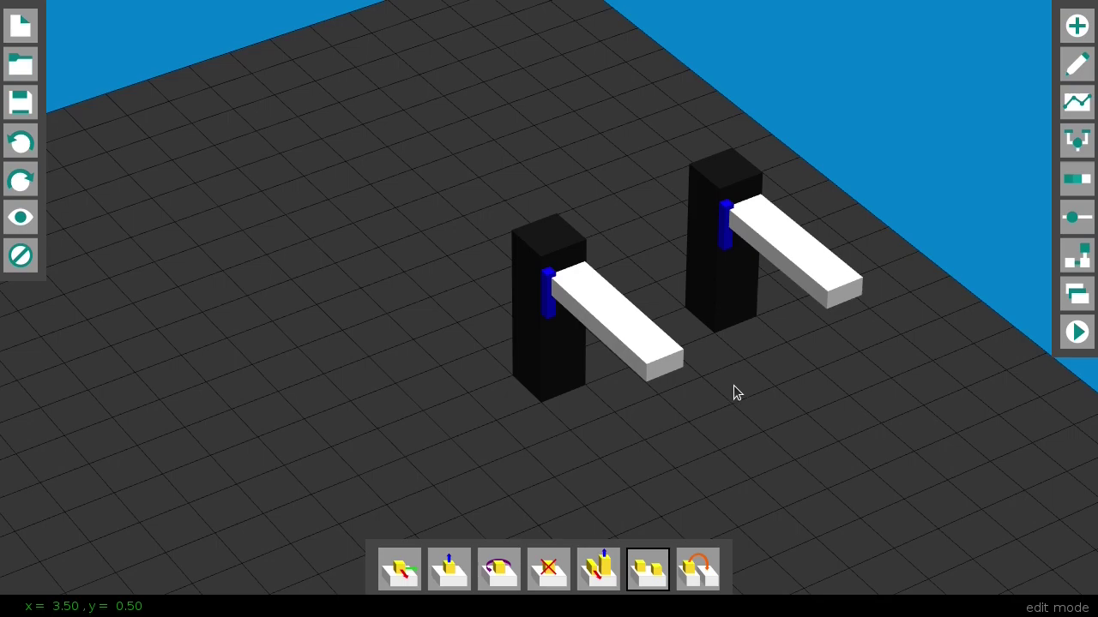
- Colour the copied unit's key black and scale it down to a shorter, narrower key
key(c)
click(801, 276)
middle_drag(801, 283, 694, 431)
key(e)
key(s)
middle_drag(798, 493, 745, 448)
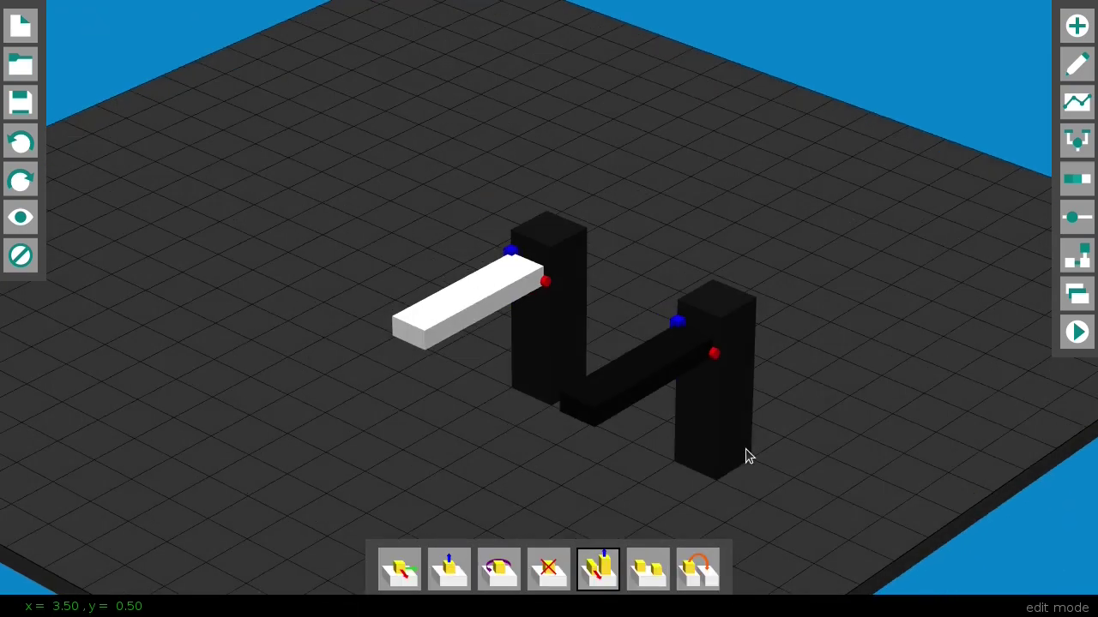
drag(580, 413, 623, 388)
- Move the black key's unit against the white key's block, to x = 1.85, y = 0.50
middle_drag(630, 394, 727, 427)
key(m)
drag(737, 317, 573, 418)
- Duplicate the white key's unit to x = 1.95, y = 0.50 so the black key sits between two white keys
middle_drag(571, 411, 550, 394)
key(c)
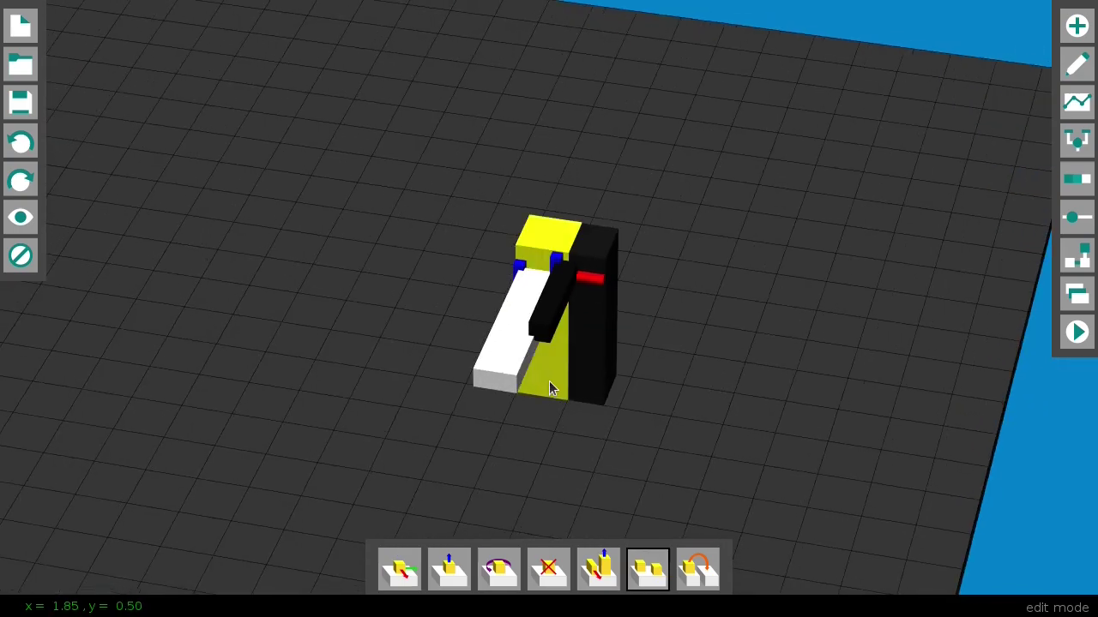
drag(549, 381, 589, 385)
- Return to simulation mode and play the two white keys and the black key between them
middle_drag(590, 394, 675, 437)
key(Escape)
click(583, 365)
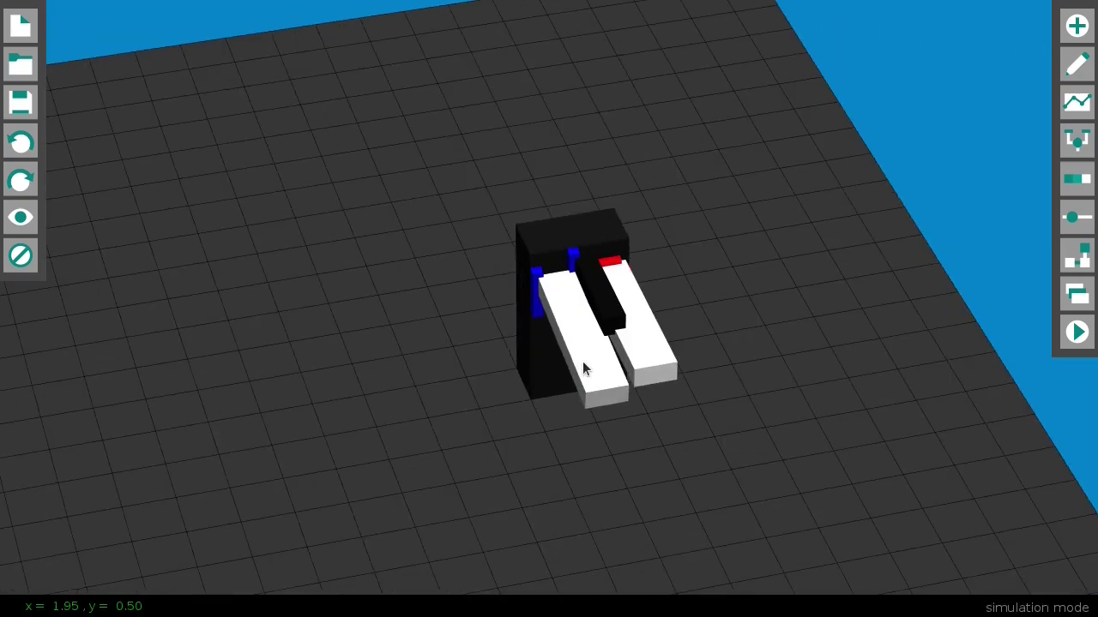
click(603, 308)
click(649, 339)
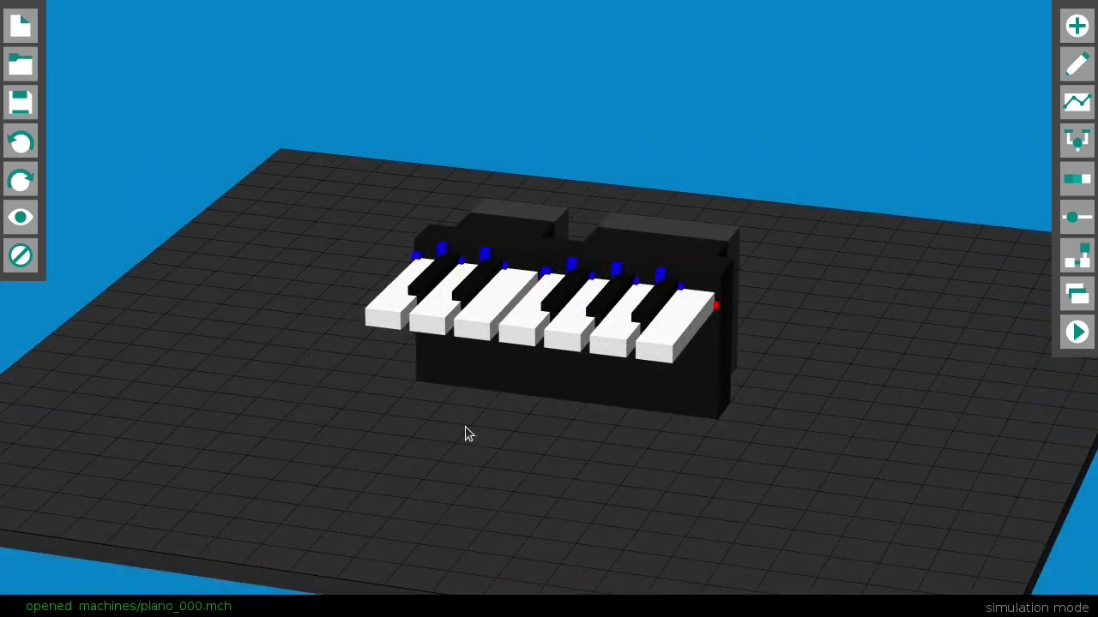
middle_drag(465, 426, 548, 464)
drag(550, 472, 599, 457)
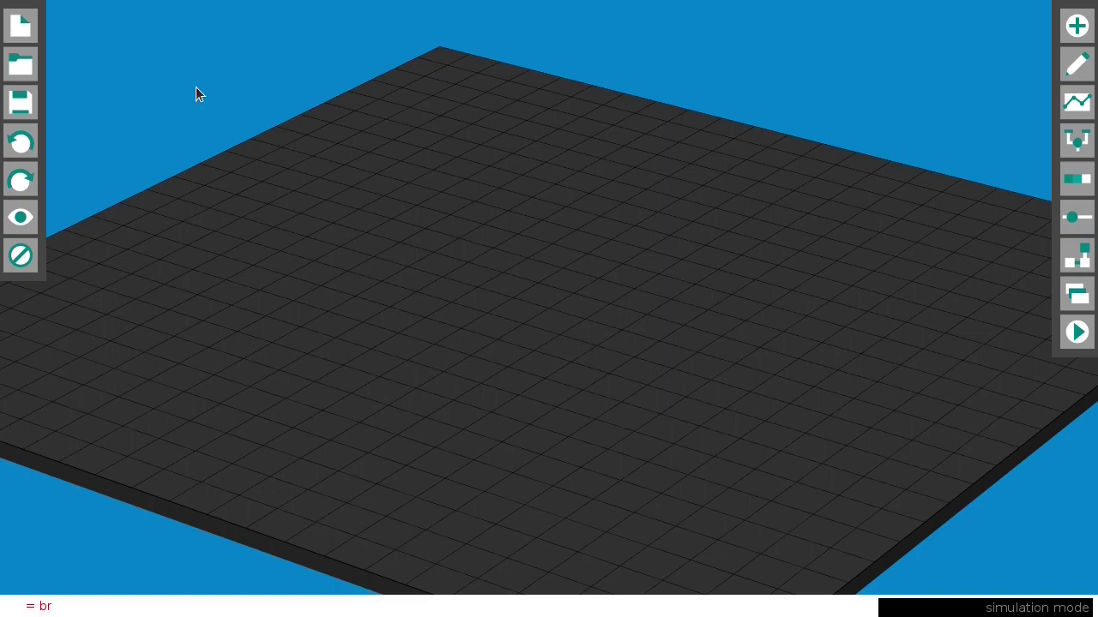
- Open the machine found with the search text "br" and try operating it
key(Return)
drag(448, 341, 488, 437)
click(763, 268)
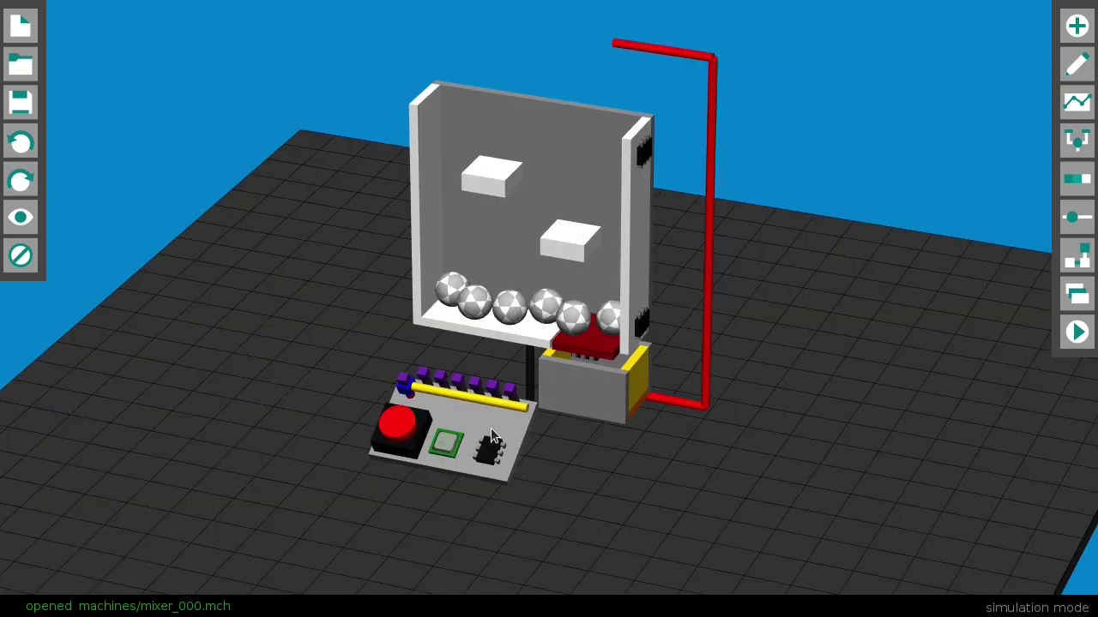
- Start the ball mixer with its red push button and watch its lift and balls from several angles
drag(490, 428, 419, 449)
click(419, 449)
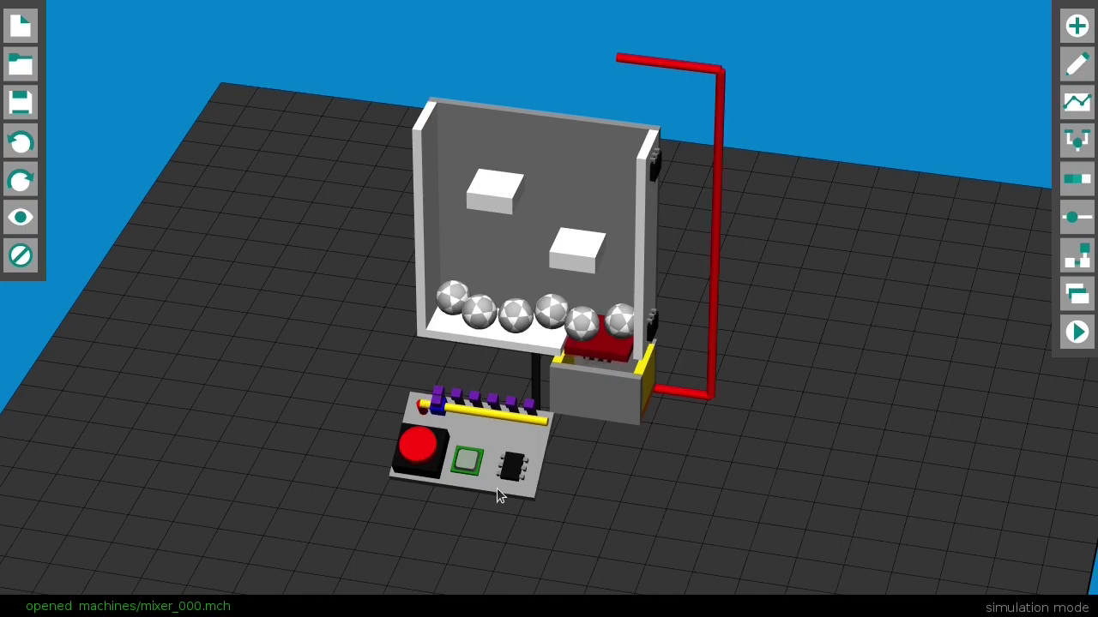
drag(497, 488, 482, 460)
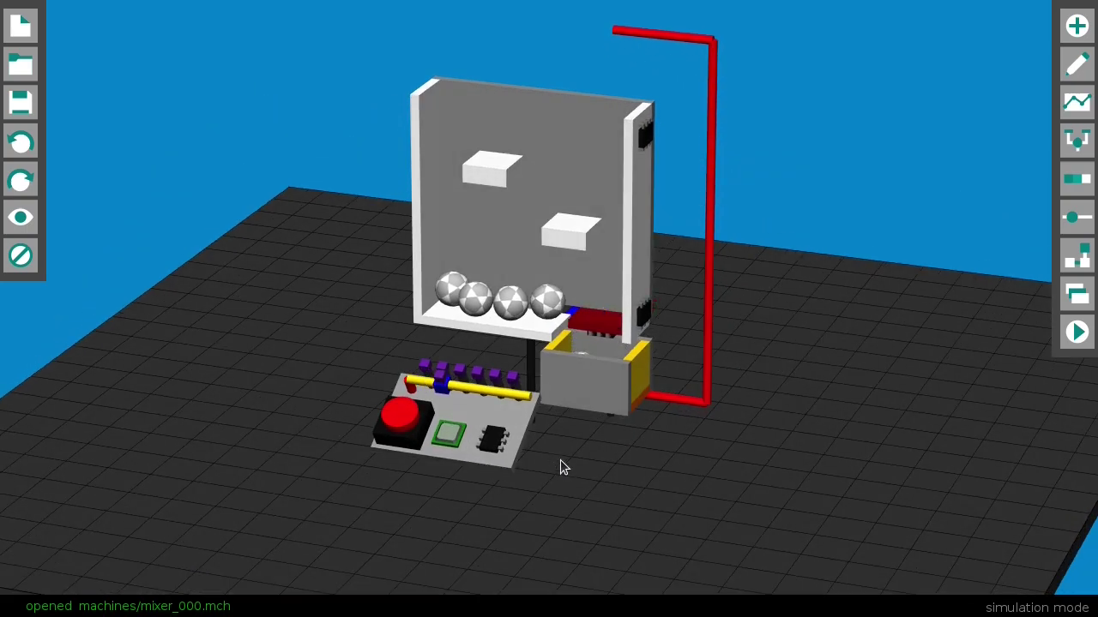
drag(560, 467, 527, 479)
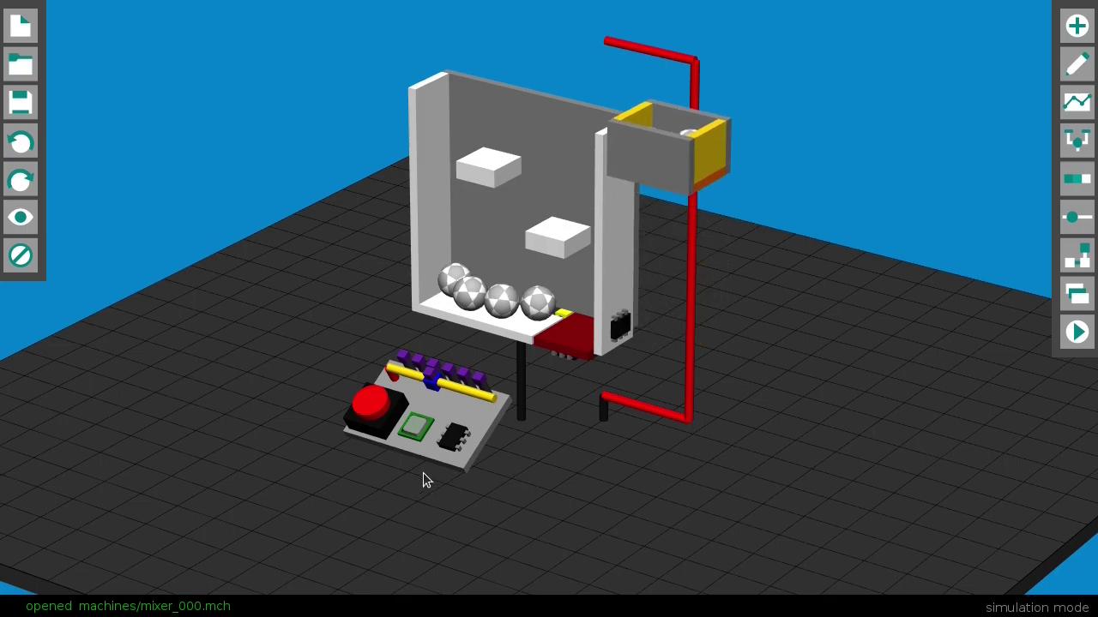
drag(414, 485, 510, 484)
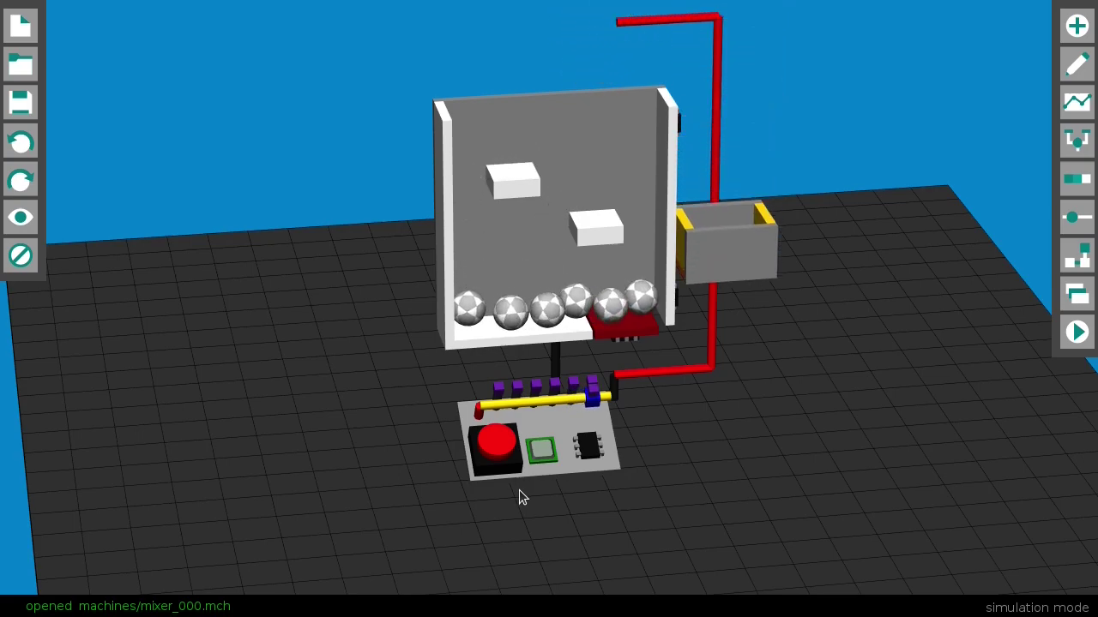
drag(563, 506, 515, 502)
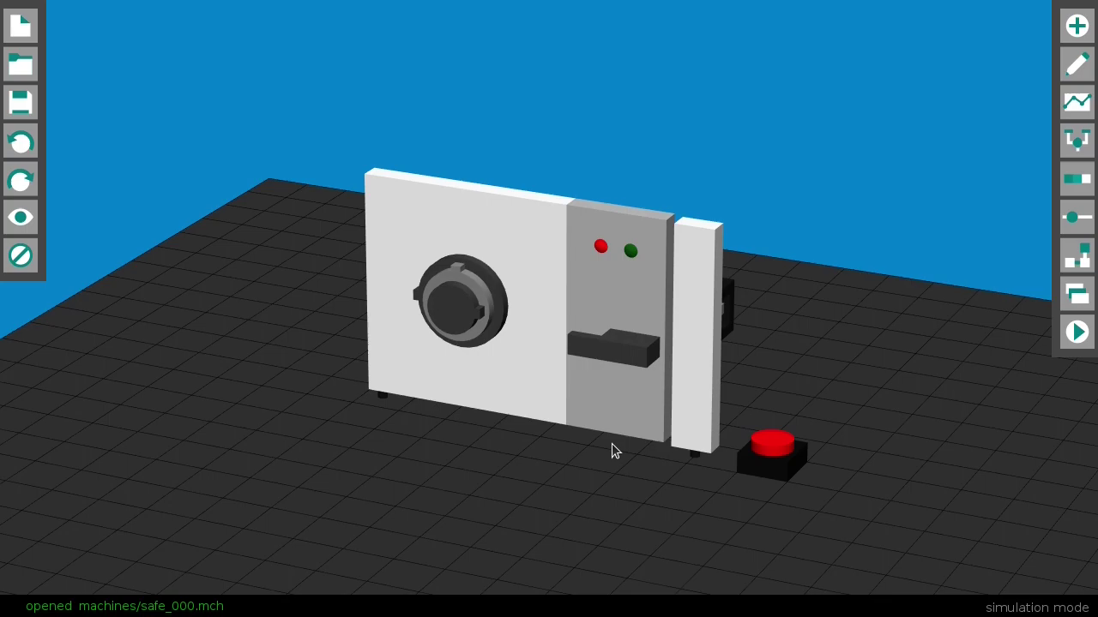
- Operate the safe's lock with the red push button twice and try the door by its handle each time
drag(612, 444, 678, 460)
click(784, 460)
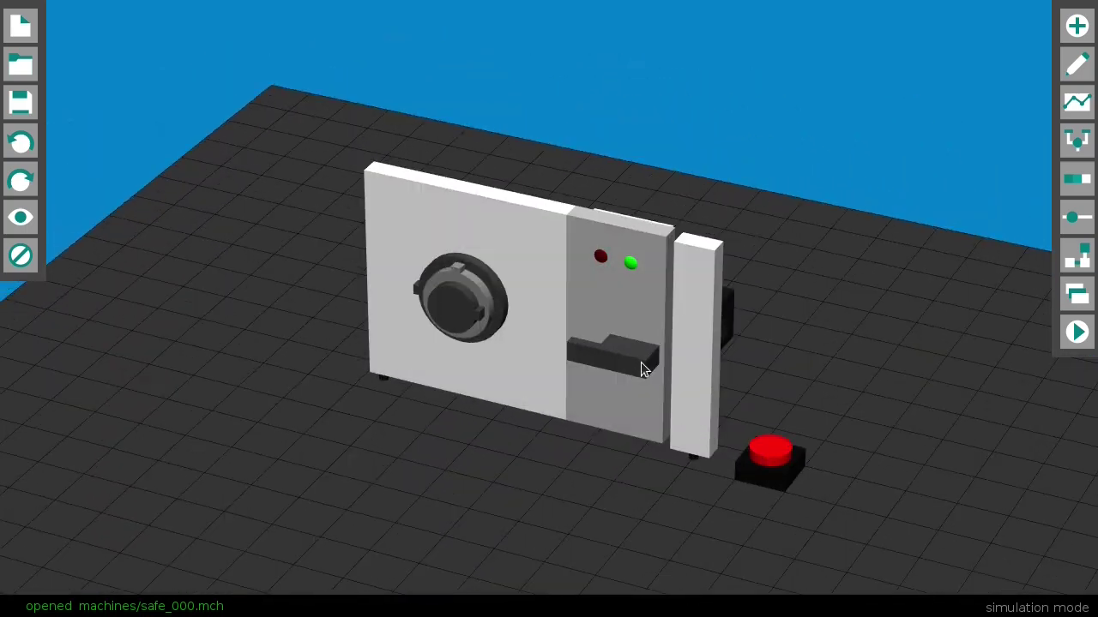
drag(645, 369, 745, 264)
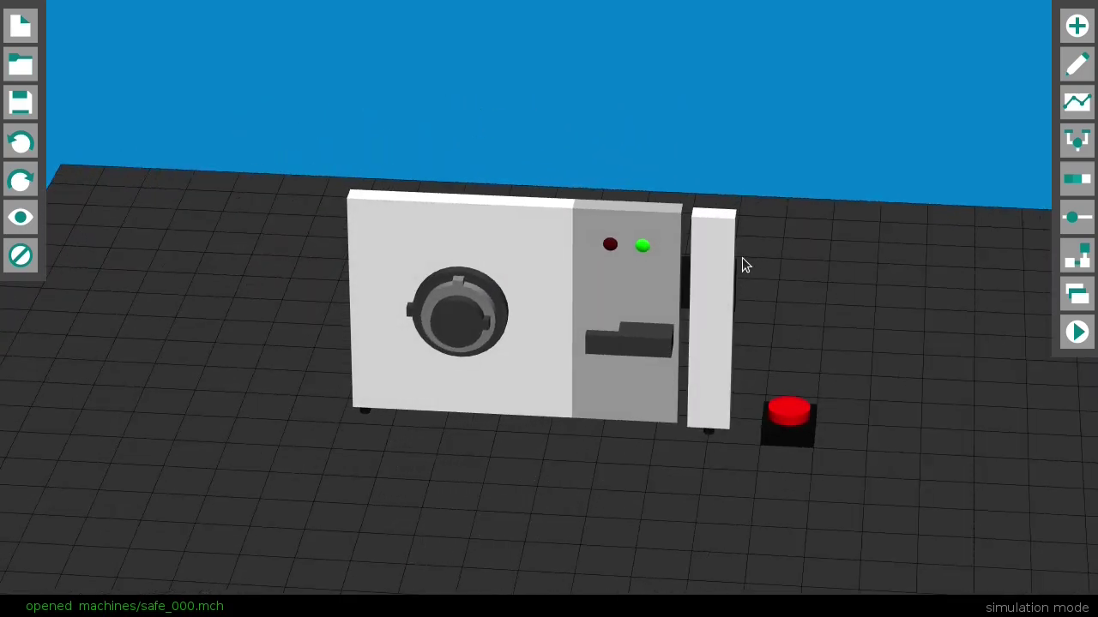
click(791, 431)
mouse_move(645, 348)
mouse_down()
mouse_move(686, 274)
mouse_move(645, 310)
mouse_move(645, 357)
mouse_up()
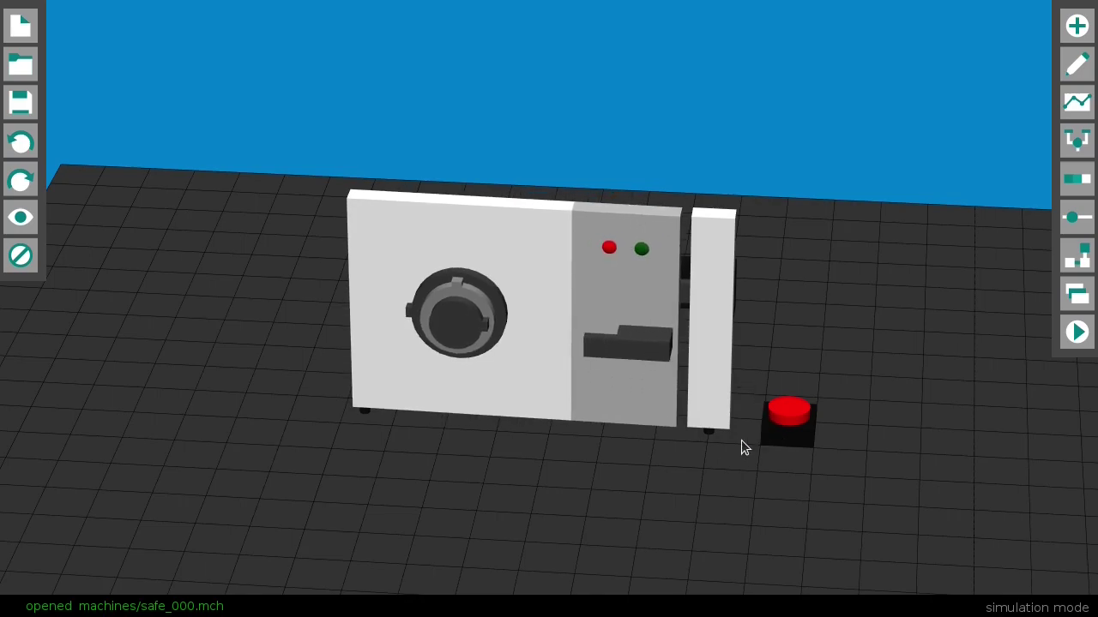
- Turn the outer ring of the safe's dial, operate the red push button and swing the door open by its handle
middle_drag(741, 440, 677, 454)
drag(480, 279, 525, 370)
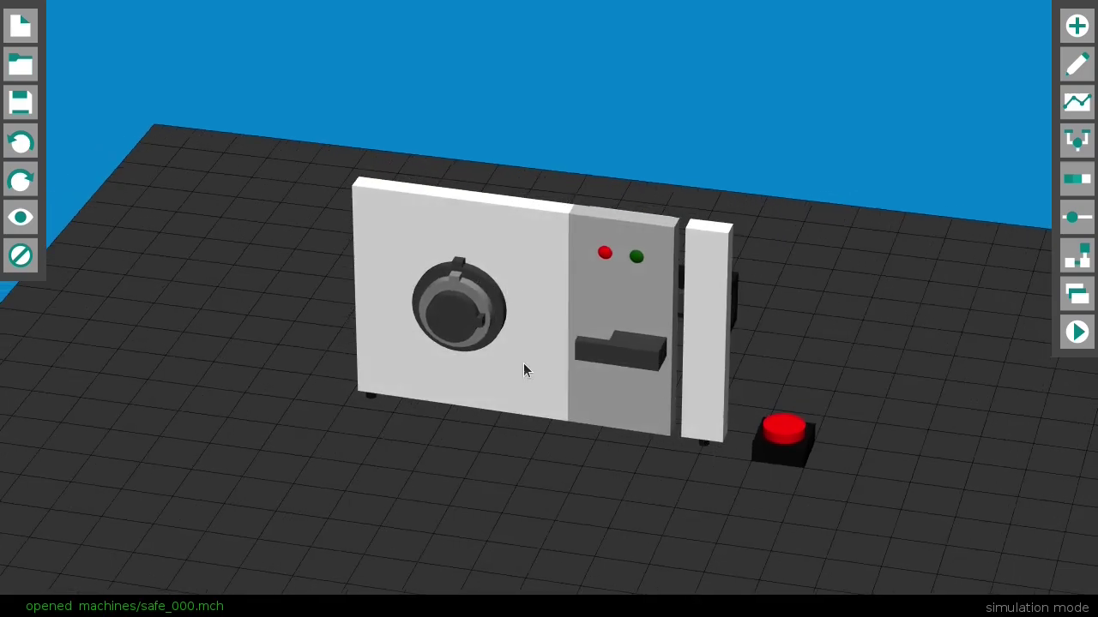
click(769, 434)
click(789, 434)
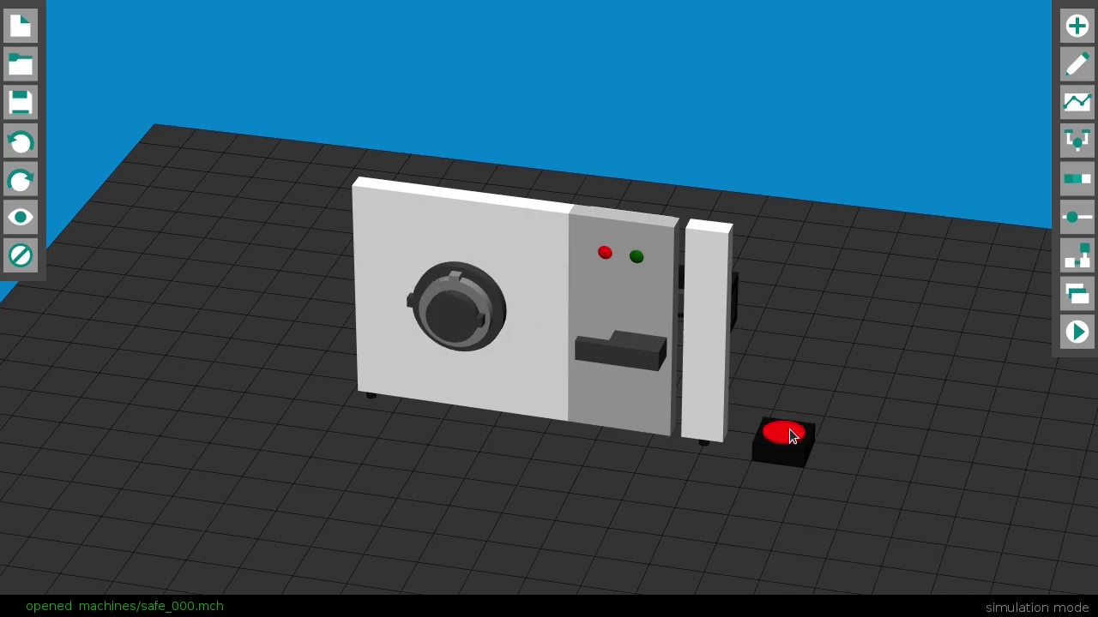
drag(651, 335, 526, 413)
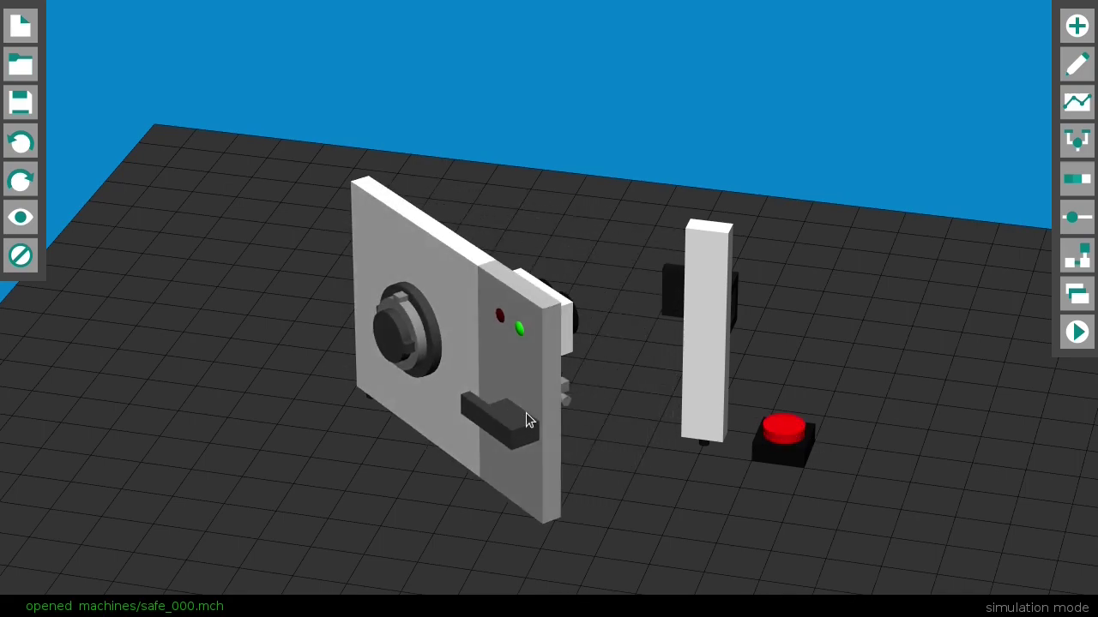
- Operate the red push button while viewing the lock mechanism behind the door, and swing the door shut by its handle
middle_drag(613, 422, 451, 418)
click(481, 511)
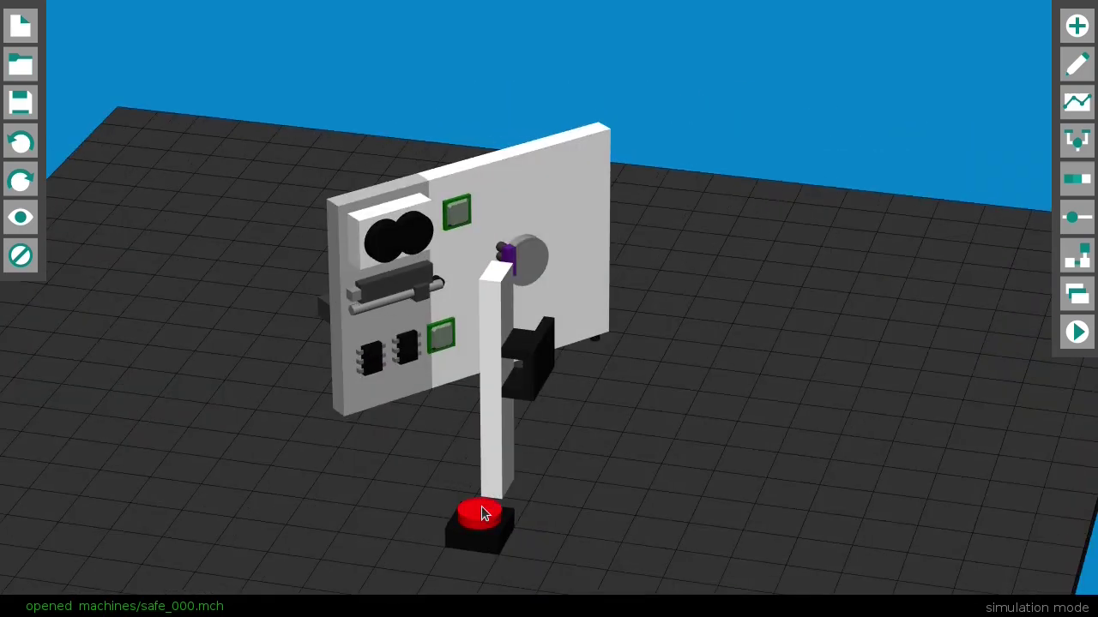
middle_drag(360, 486, 496, 384)
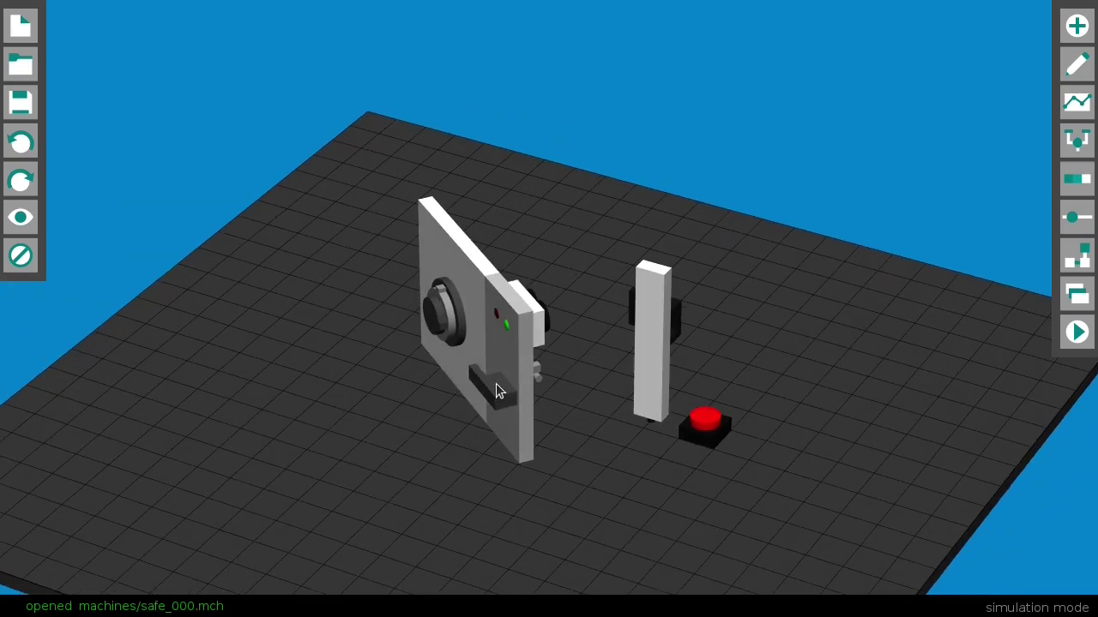
drag(496, 383, 633, 313)
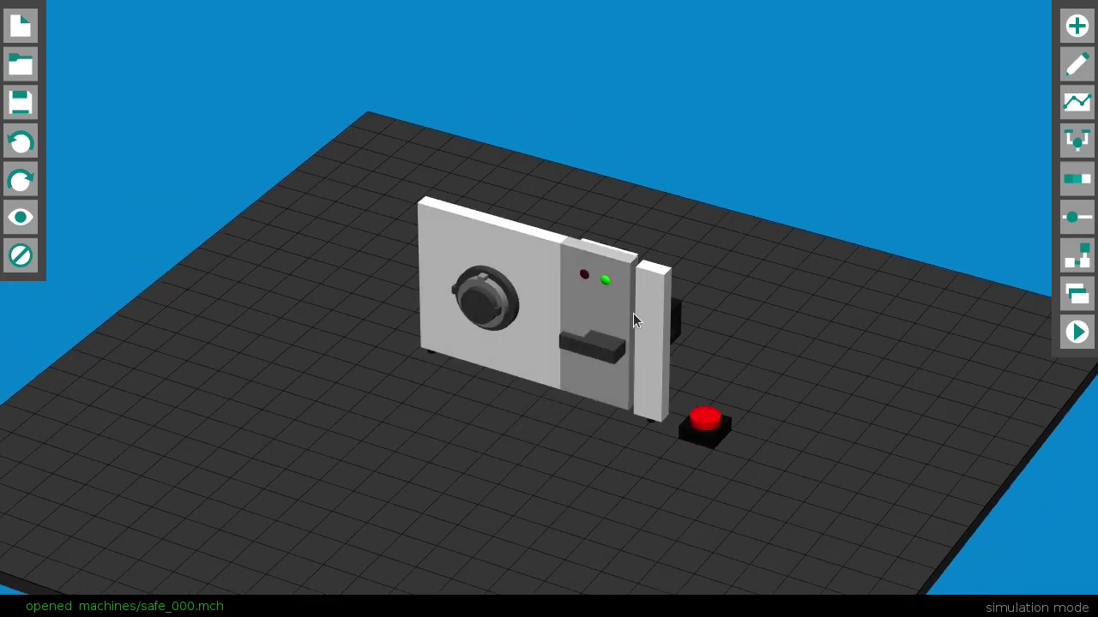
- Operate the red push button with the safe's door shut and view the safe from up close
click(709, 426)
middle_drag(679, 428, 616, 380)
scroll(535, 355, up, 5)
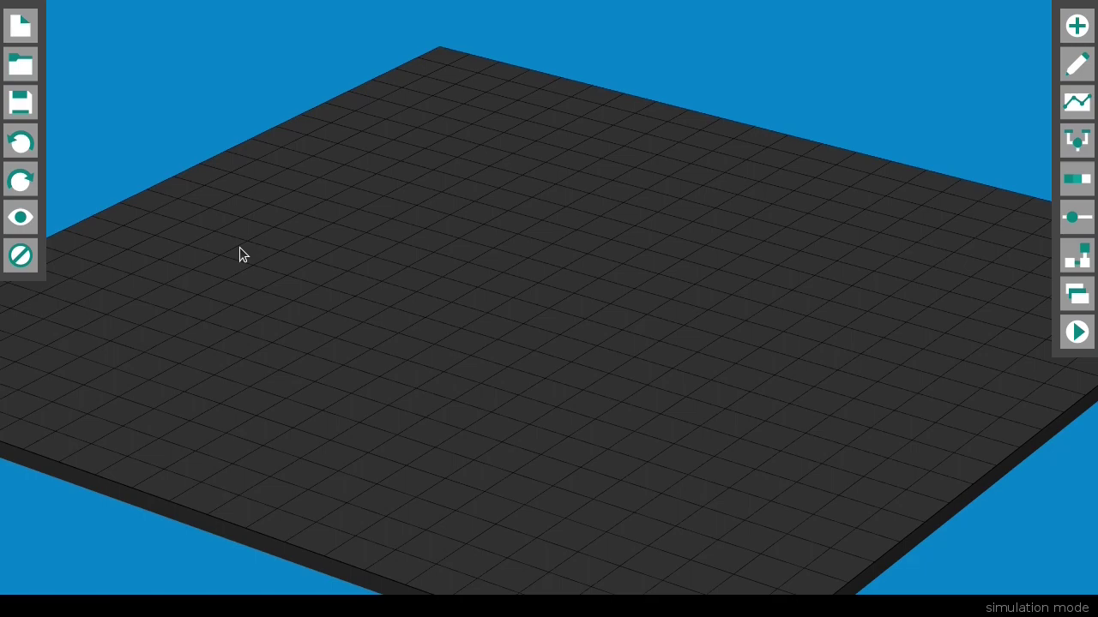
- Add a white block near the middle of the floor at x -0.50, y 0.50
mouse_move(410, 344)
middle_down()
mouse_move(614, 359)
mouse_move(416, 356)
middle_up()
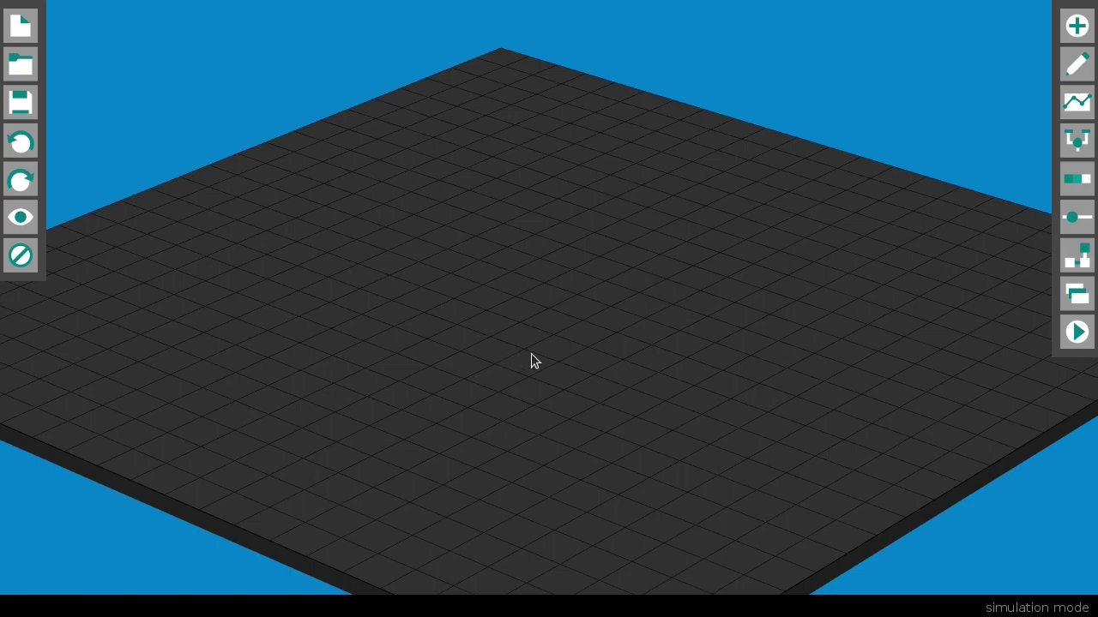
middle_drag(531, 360, 565, 351)
scroll(550, 349, up, 5)
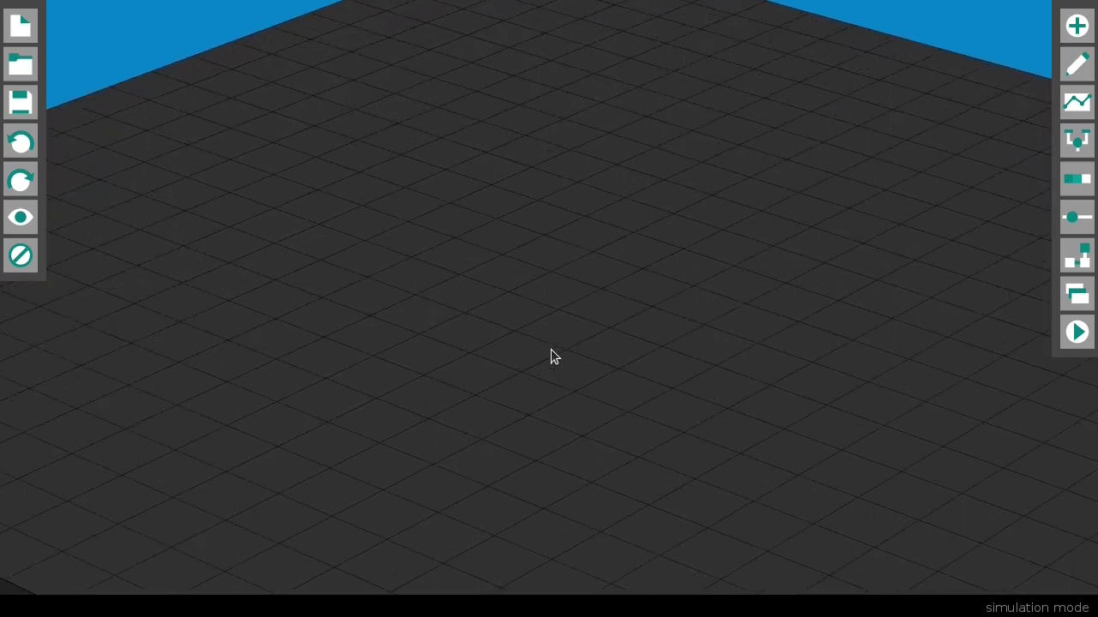
scroll(549, 354, down, 6)
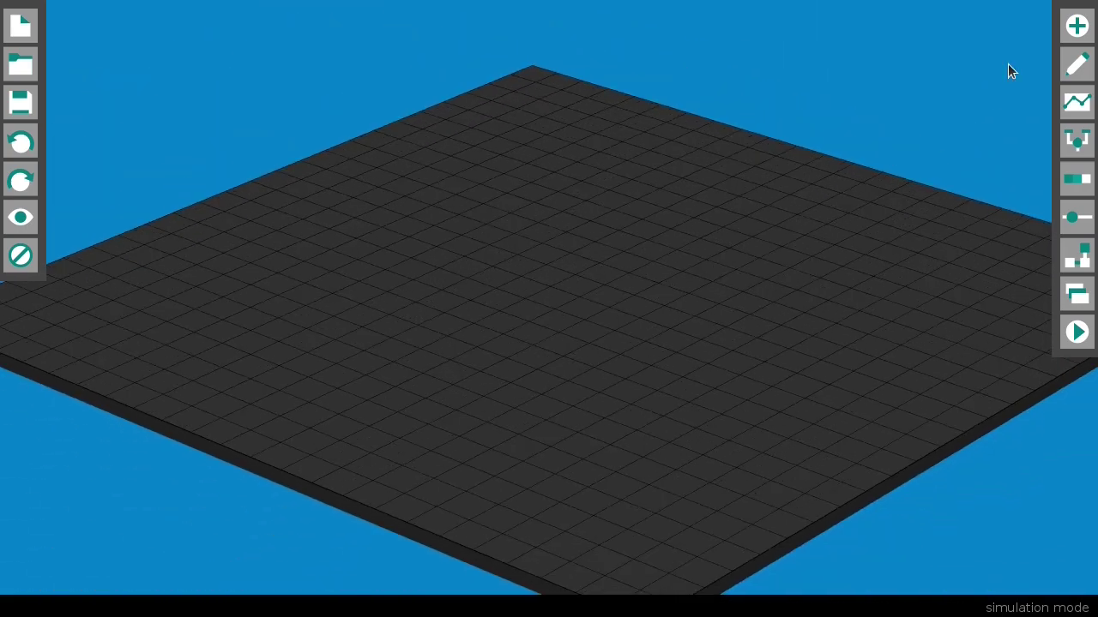
click(1074, 29)
click(276, 566)
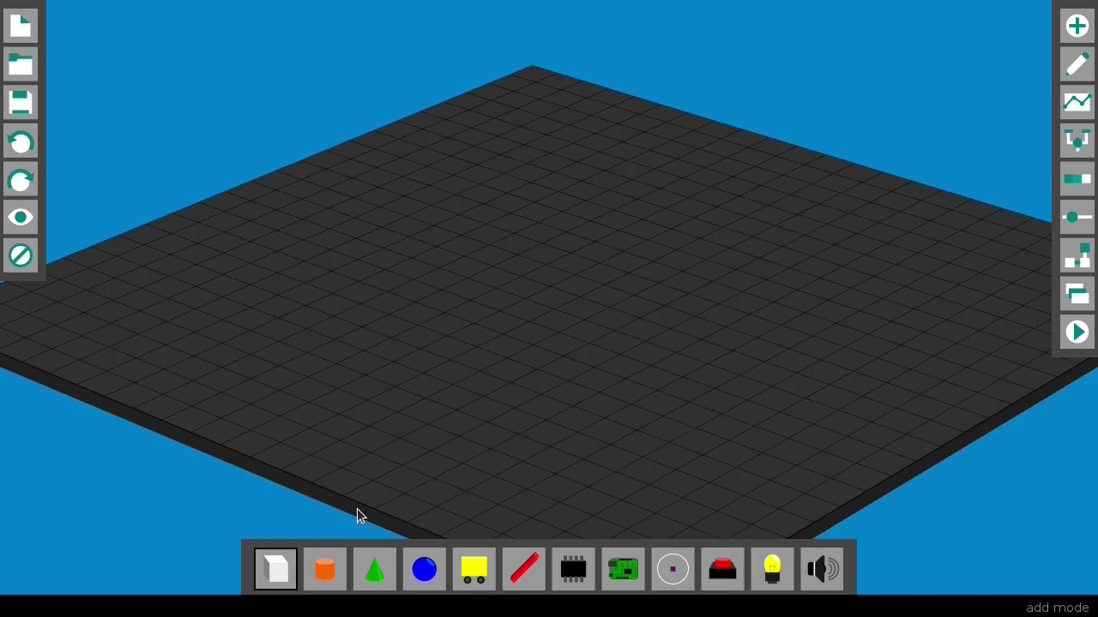
click(530, 308)
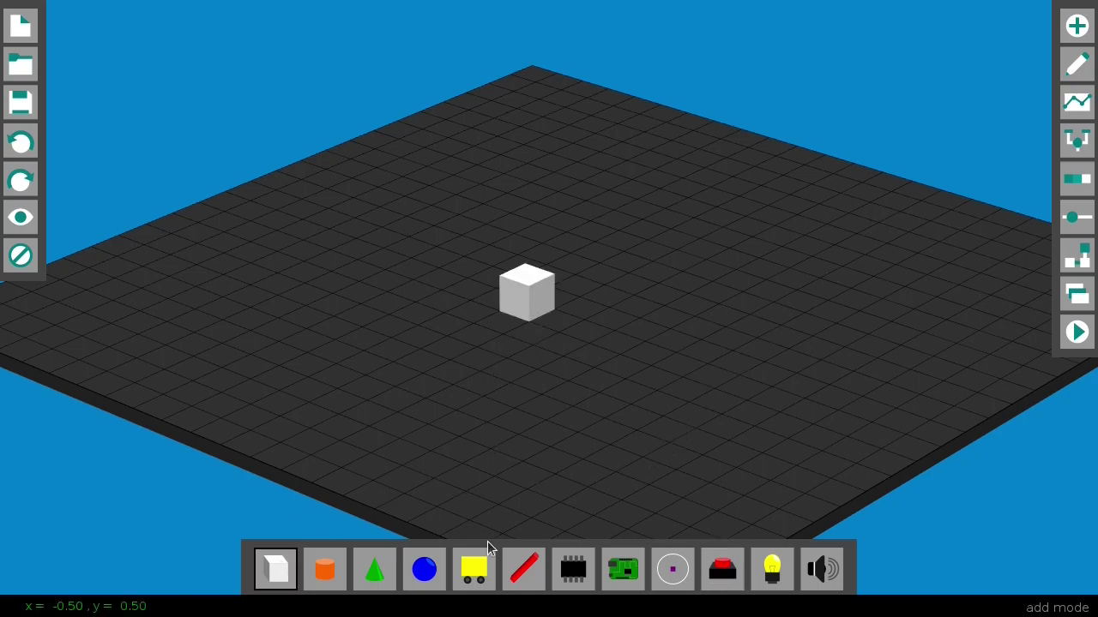
- Build a chain of red rods on the block: one upright, one horizontal from its end, and another upright
click(521, 569)
click(531, 276)
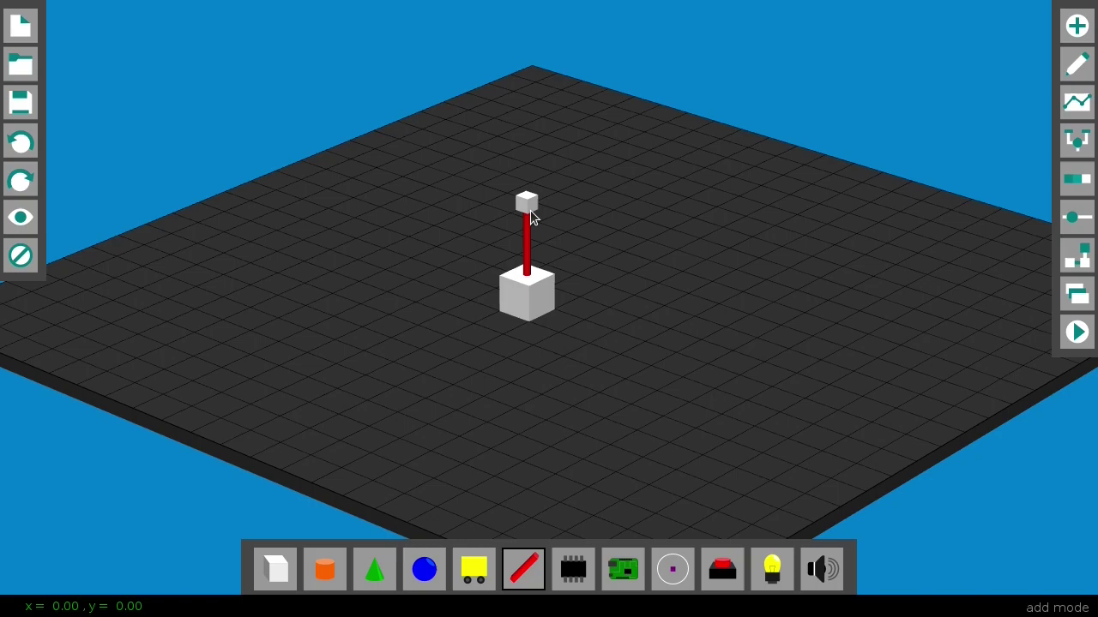
click(532, 206)
click(586, 217)
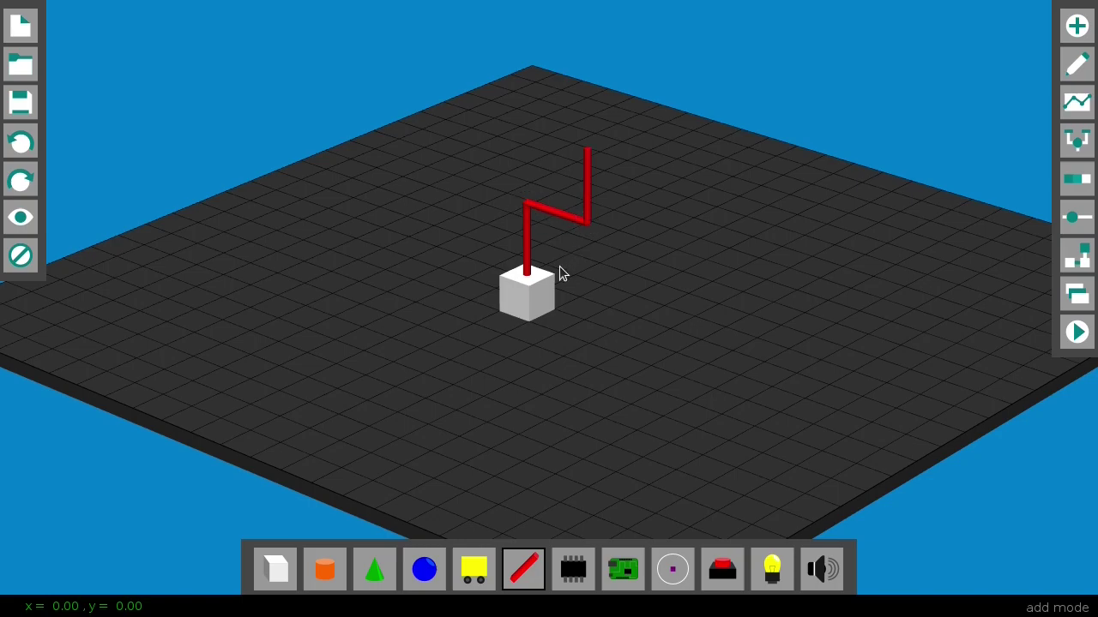
- Add a red push button on the floor beside the block at x 1.00, y 0.50
click(730, 570)
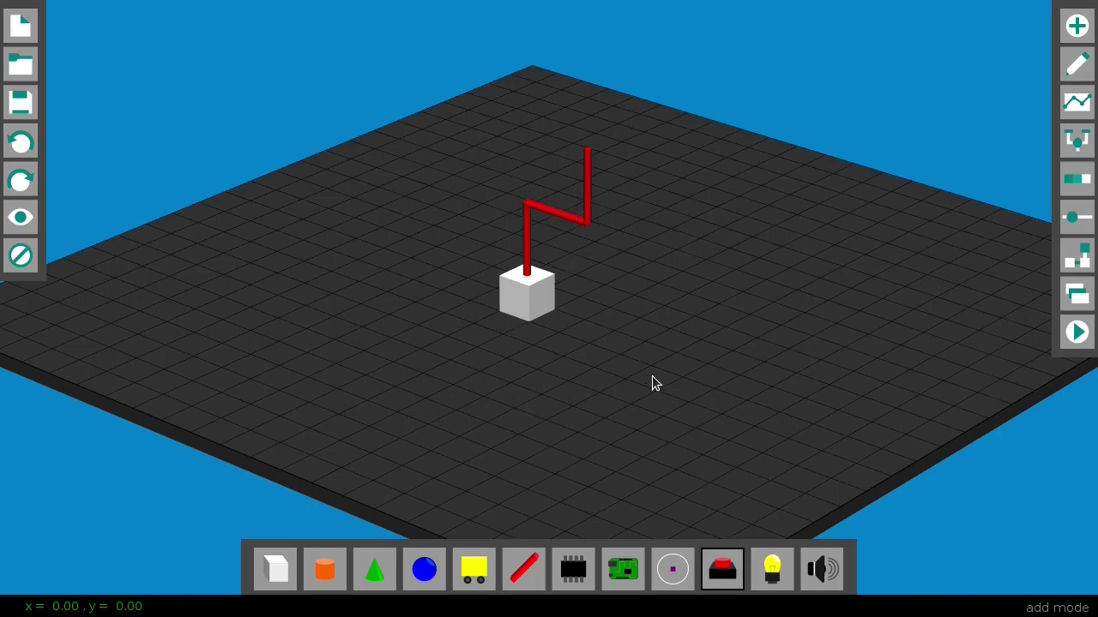
click(616, 347)
scroll(506, 378, up, 3)
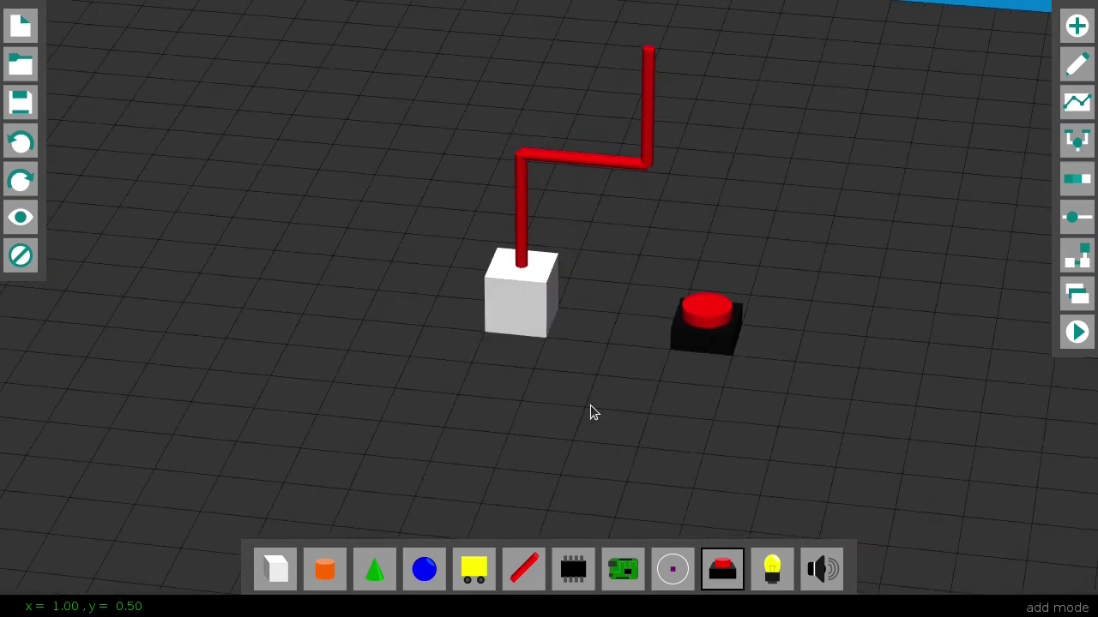
scroll(591, 408, down, 3)
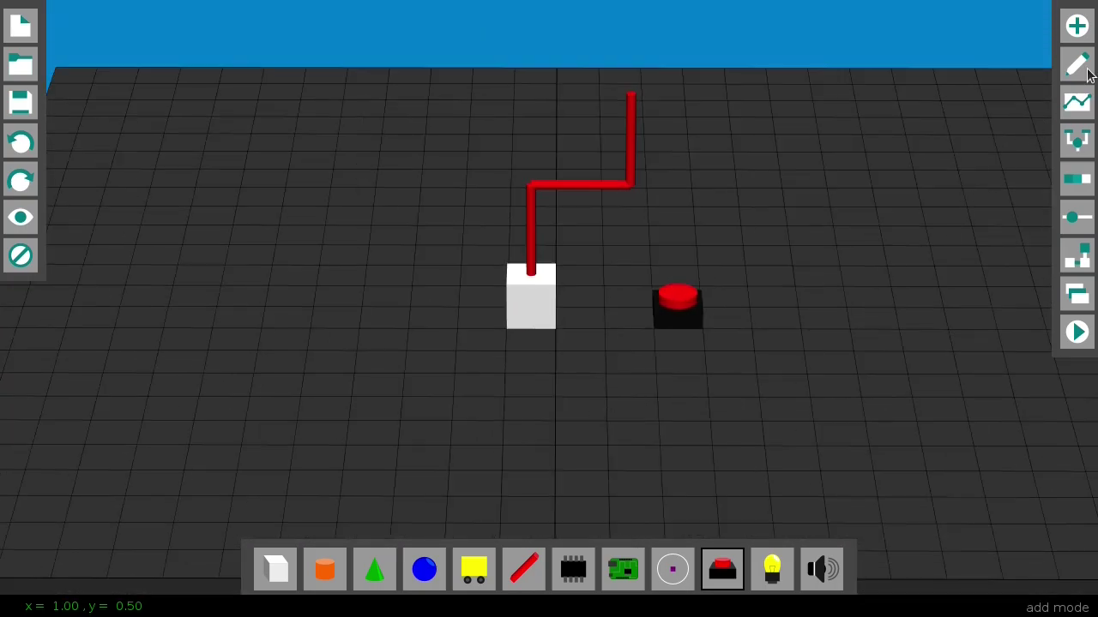
- Resize the white block to be taller and wider, with its side at 1.50
click(1077, 65)
drag(522, 278, 520, 168)
drag(461, 259, 463, 301)
drag(622, 329, 537, 334)
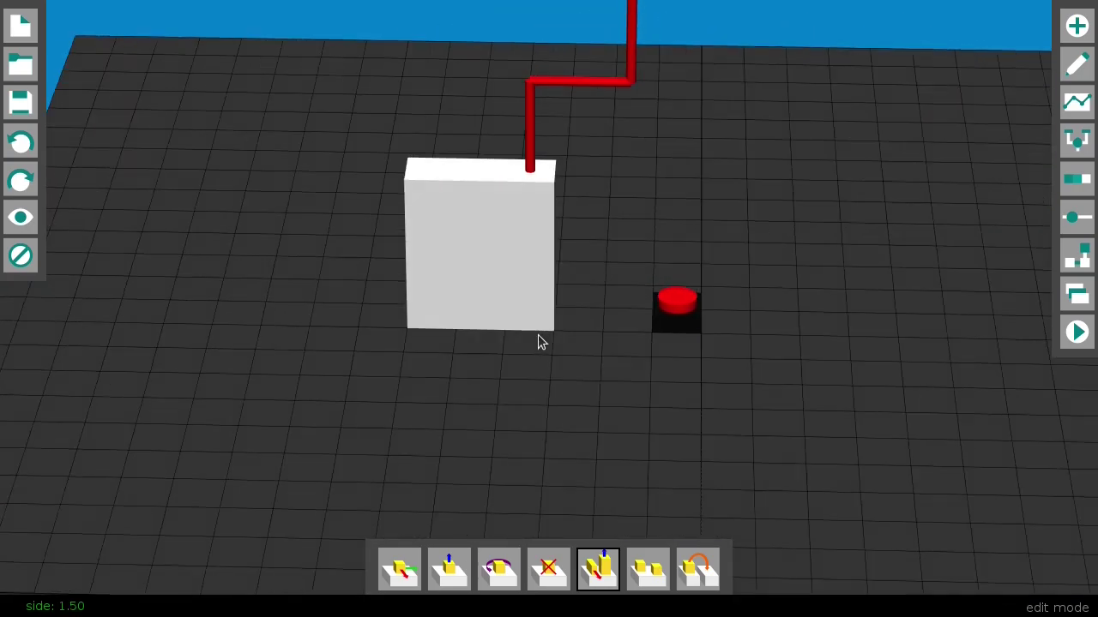
- Move the rod chain to x -0.50, y 0.00 on the block, and the push button in front of it to x -0.50, y 1.50
click(399, 570)
drag(530, 174, 431, 174)
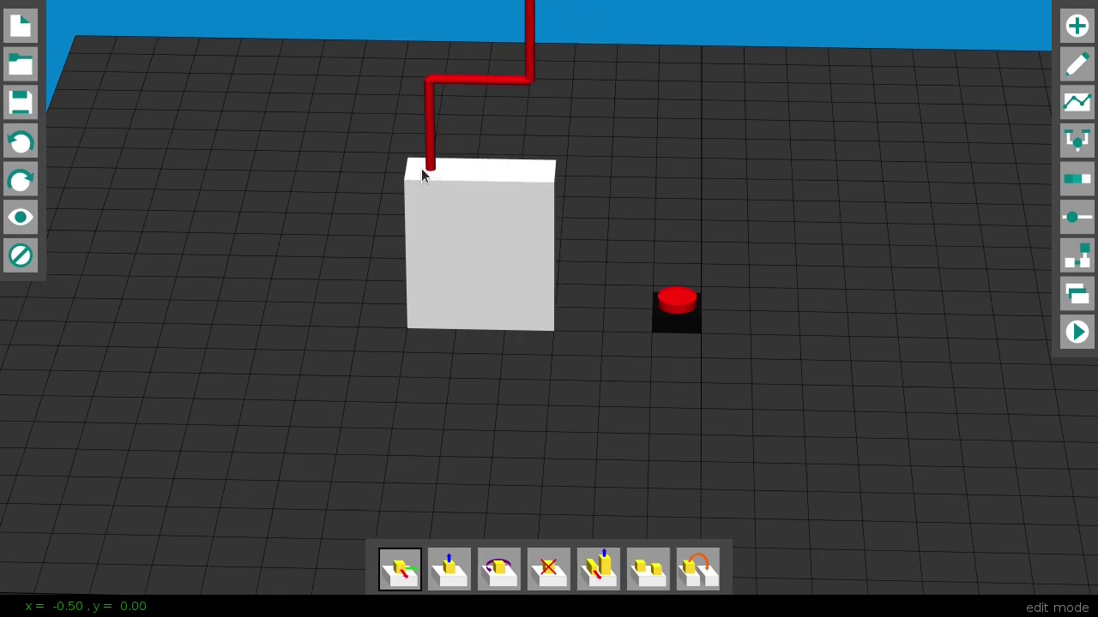
drag(666, 350, 520, 379)
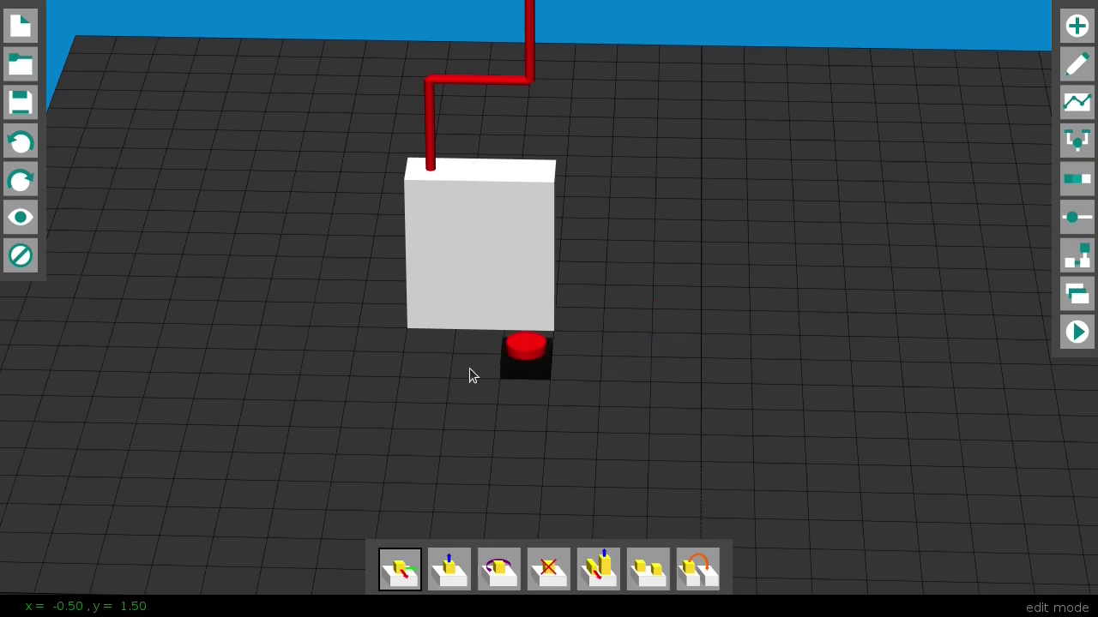
- Transfer the push button from the floor onto the front face of the white block
click(695, 568)
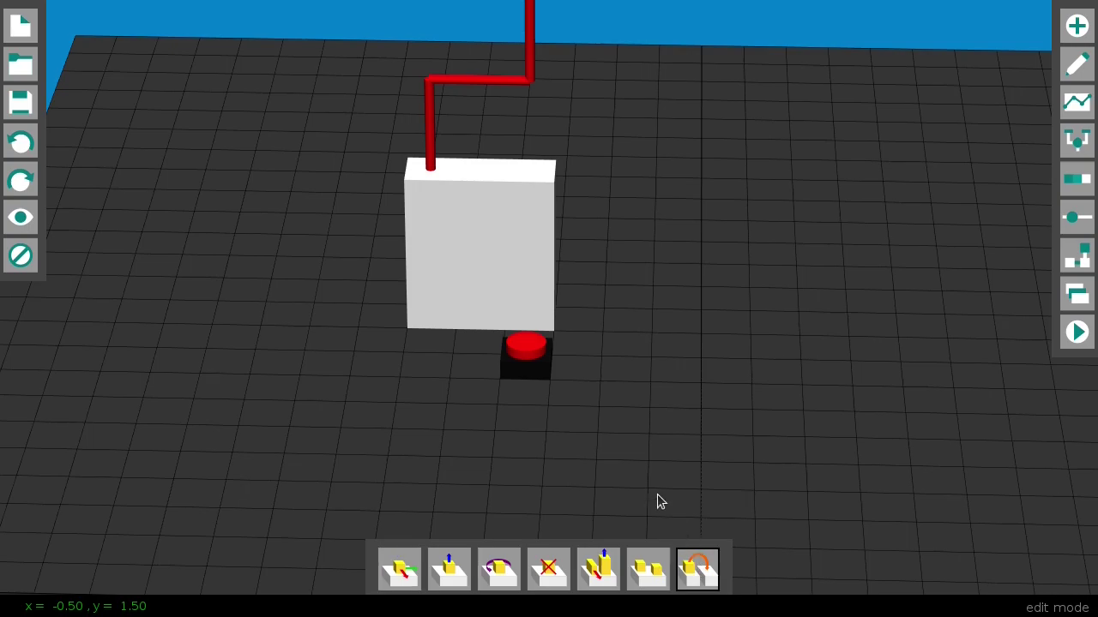
drag(529, 364, 464, 273)
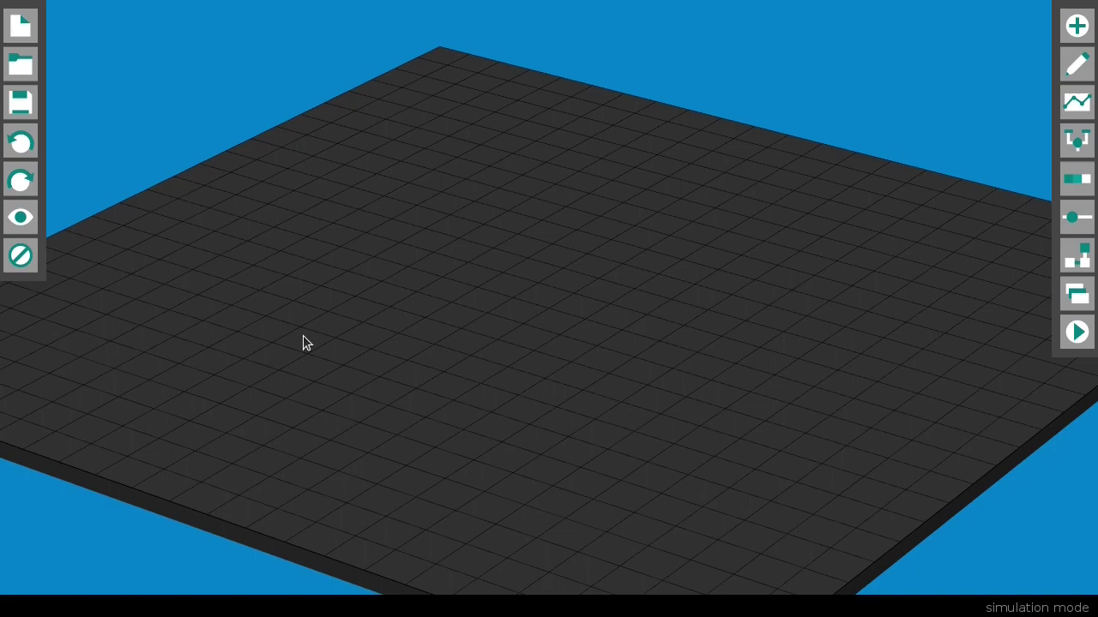
- Enter add mode and choose the block, cylinder and rod parts in turn
key(1)
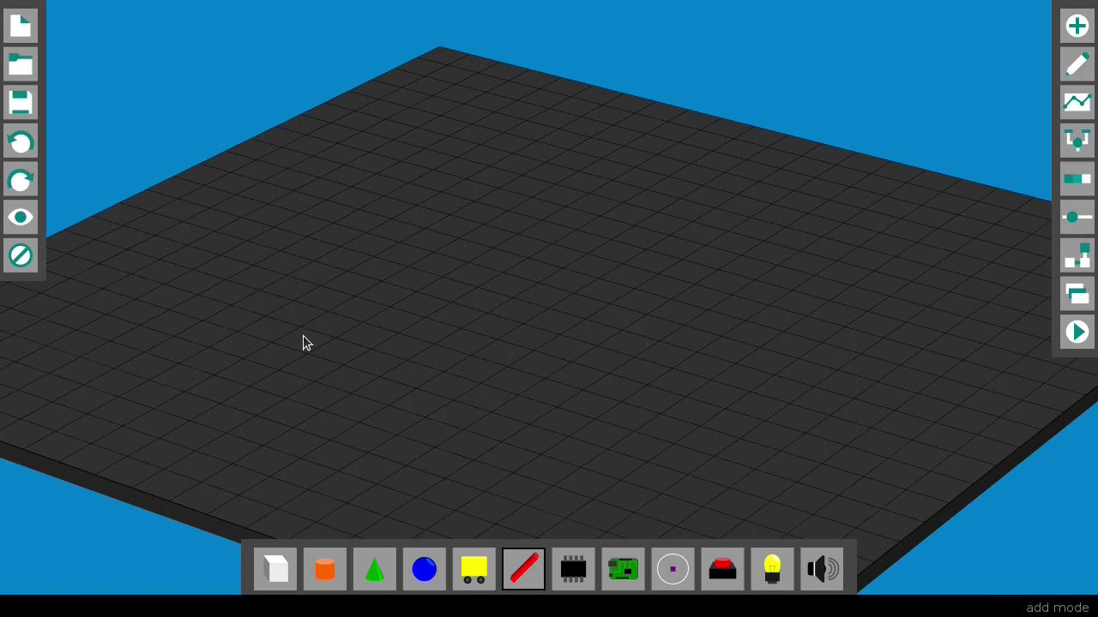
key(1)
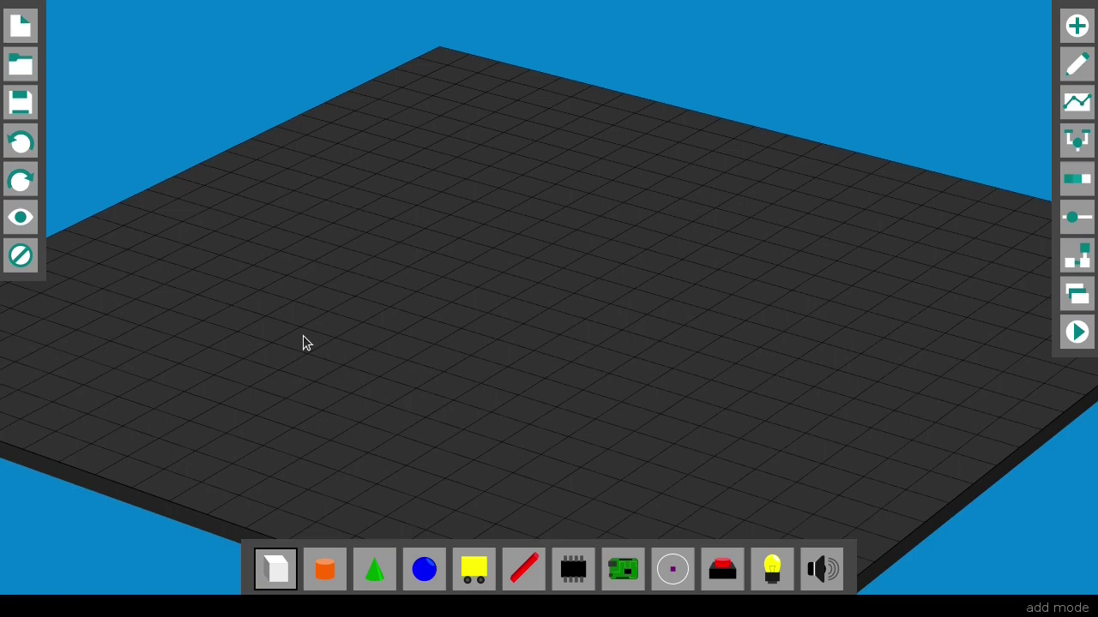
key(2)
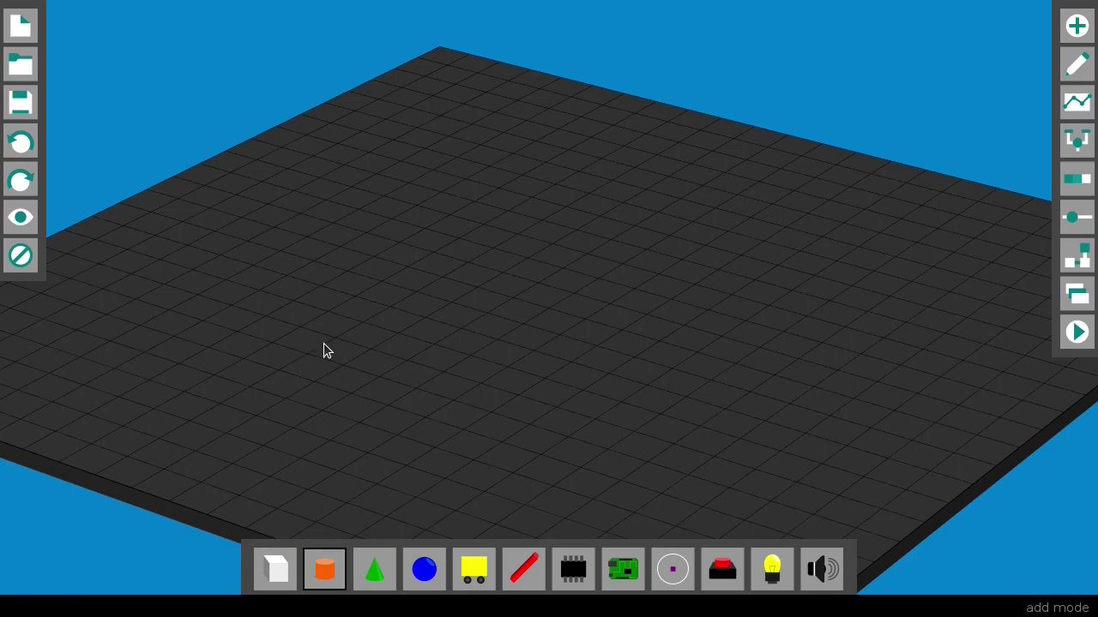
key(6)
- Enter edit mode, choose the resize and move tools, pass through add mode, and choose the resize tool again
key(e)
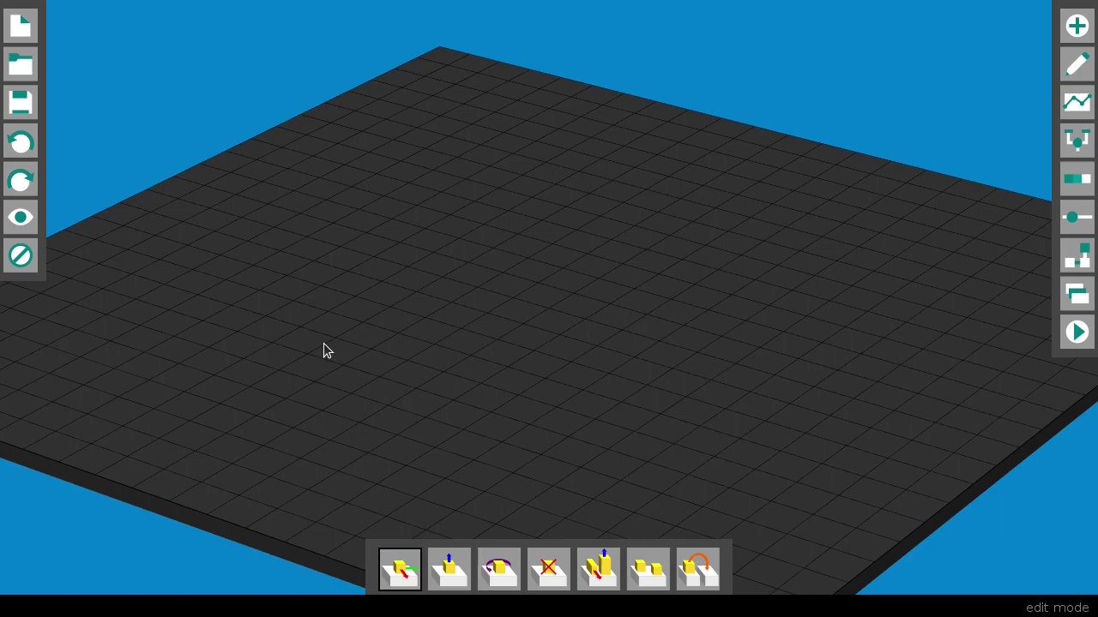
key(5)
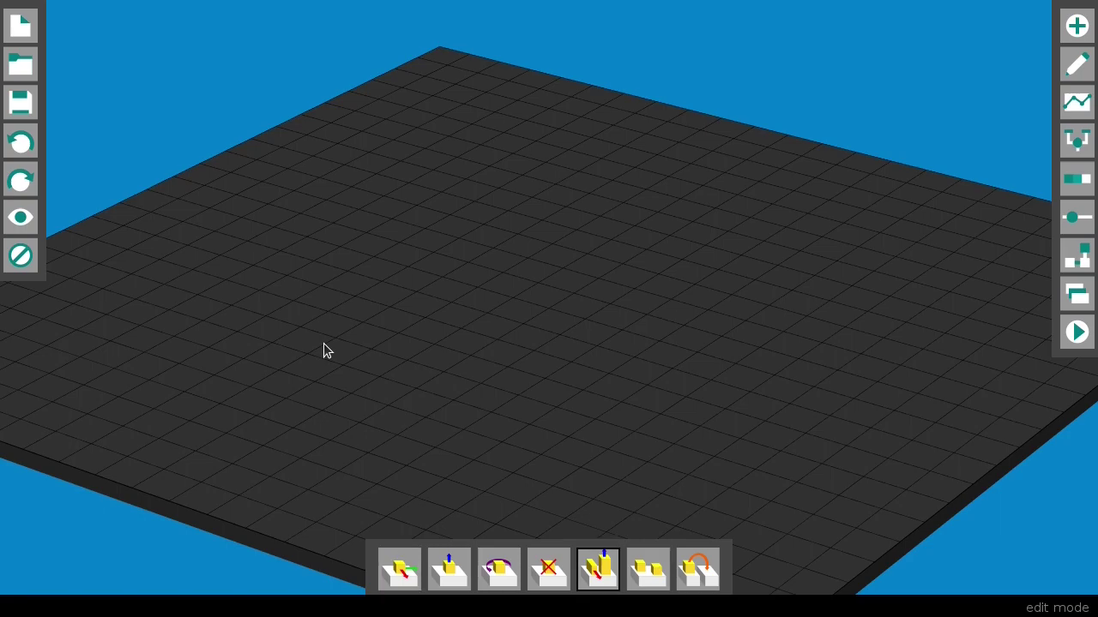
key(1)
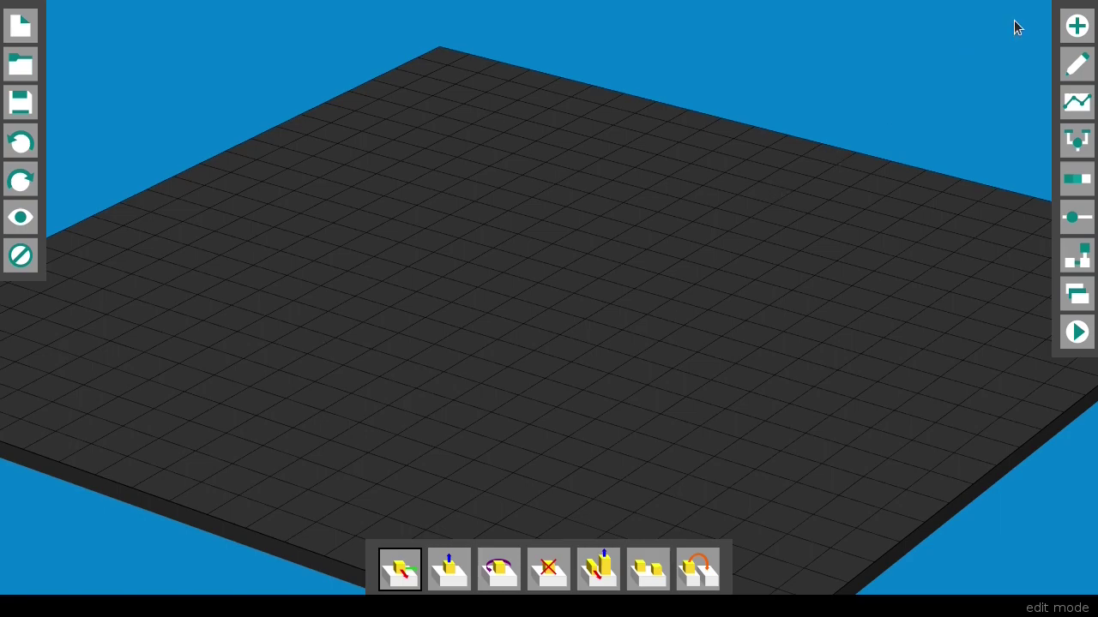
click(1077, 26)
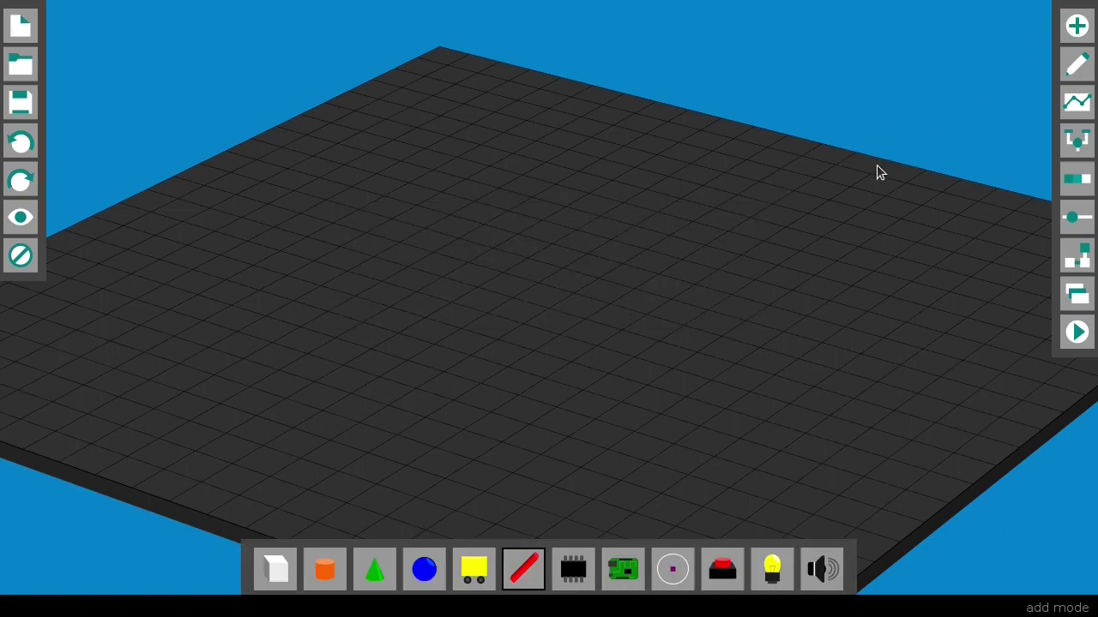
click(1077, 65)
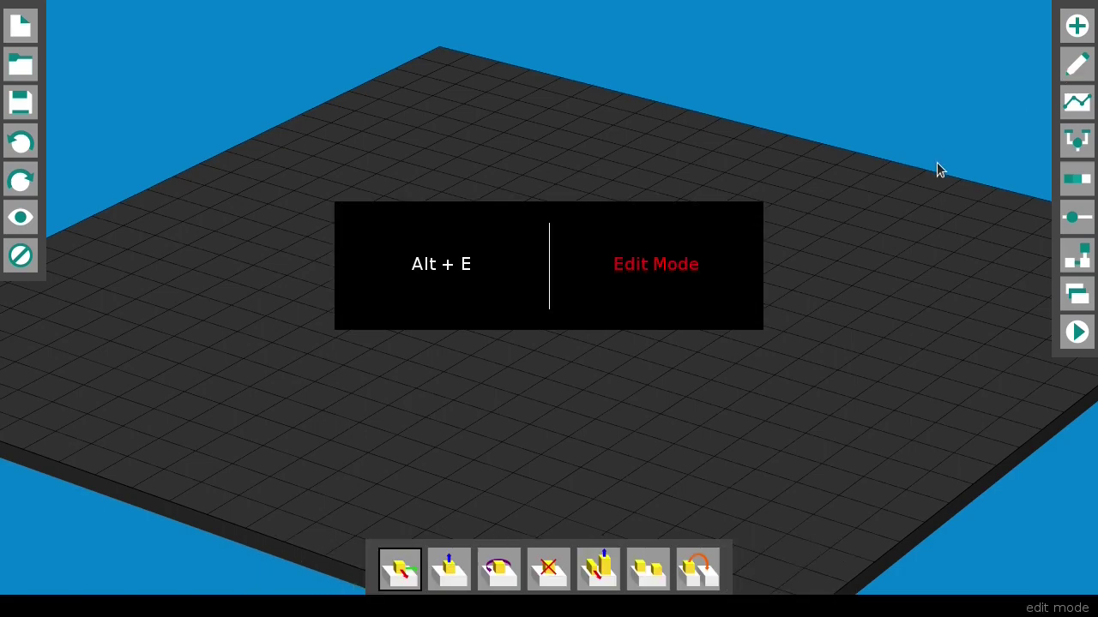
click(598, 572)
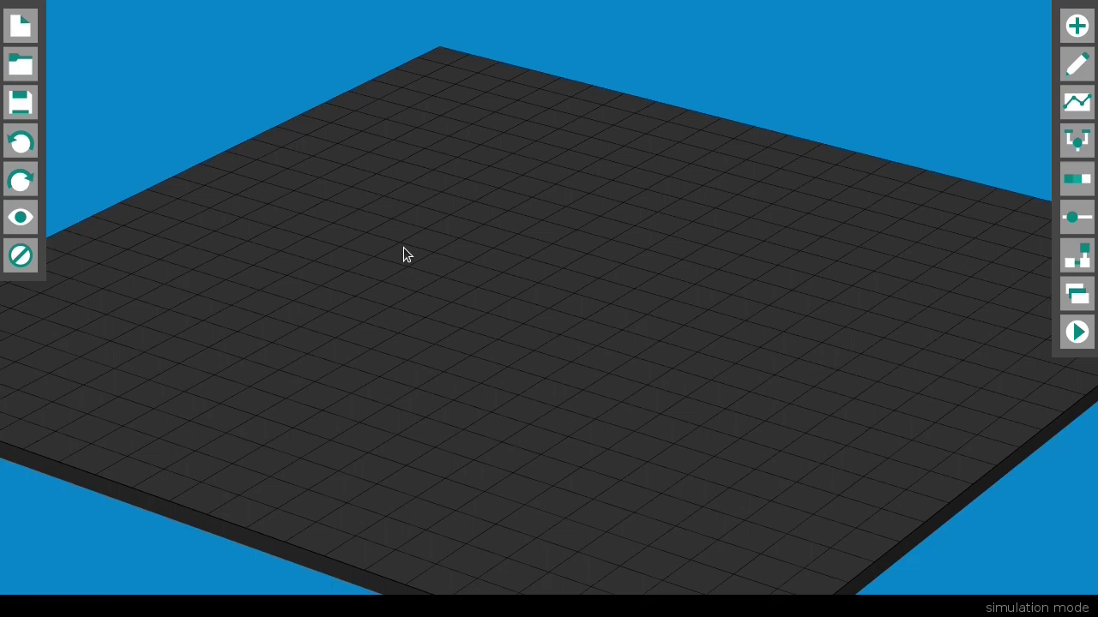
- Add an upright red rod with a horizontal rod at its top, and put a yellow wagon on the upright rod
key(alt+a)
key(r)
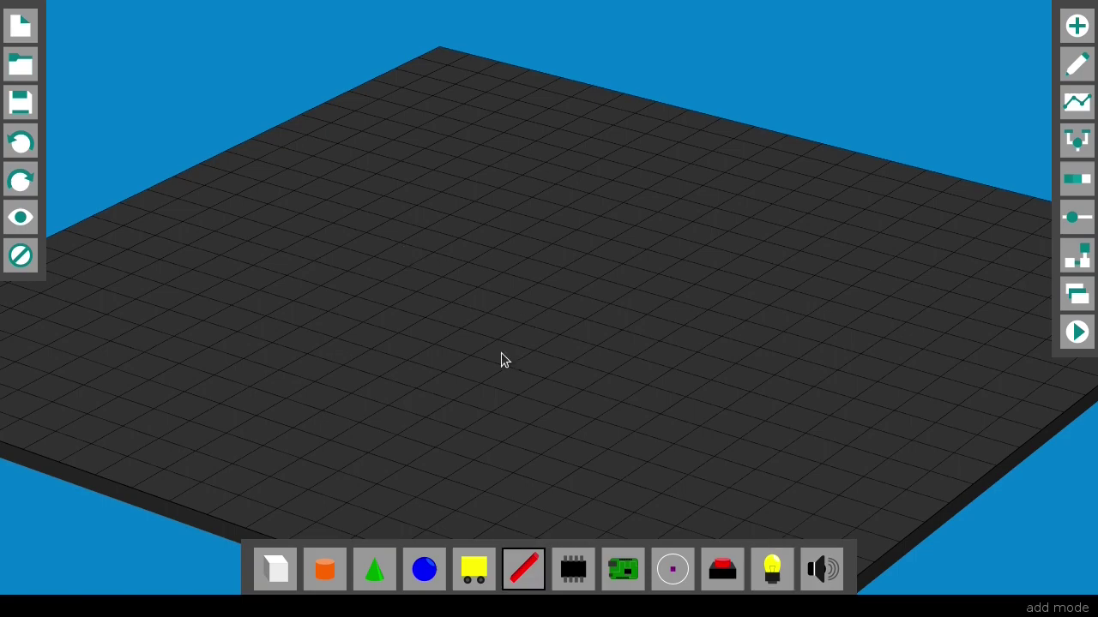
drag(501, 353, 508, 274)
key(5)
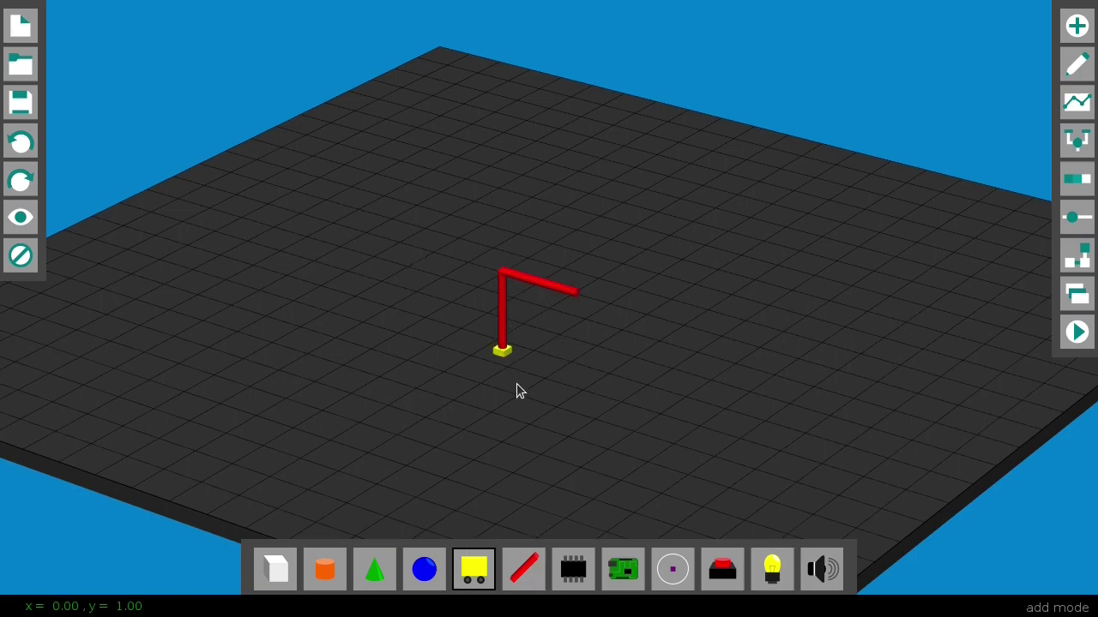
- Slide the yellow wagon along the rods onto the horizontal one, and shorten that rod from its free end
key(alt+p)
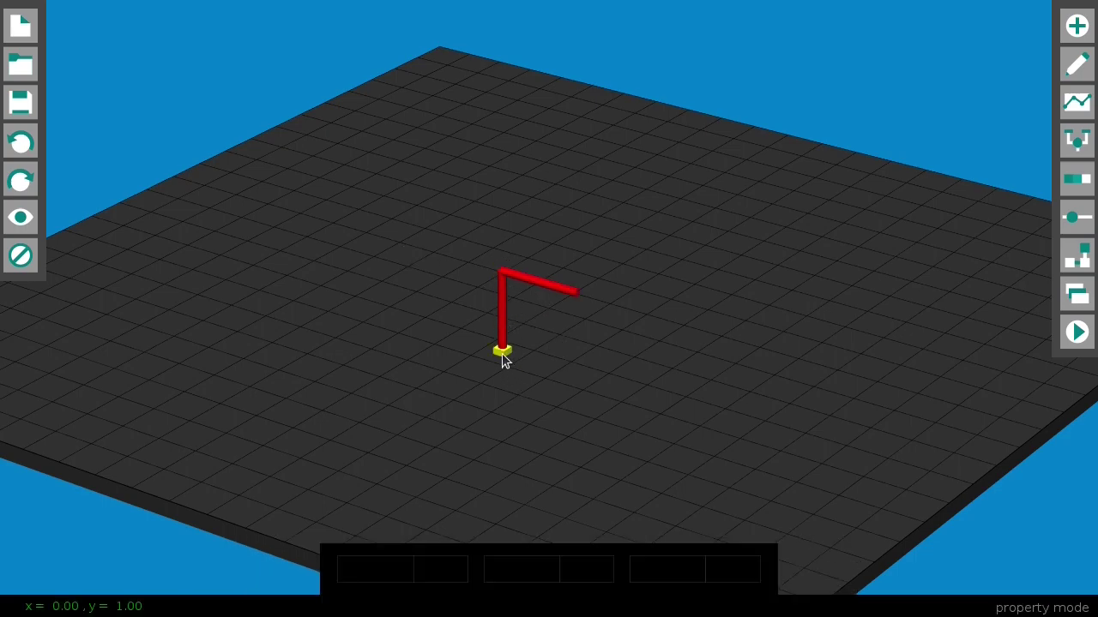
drag(502, 354, 537, 286)
key(alt+e)
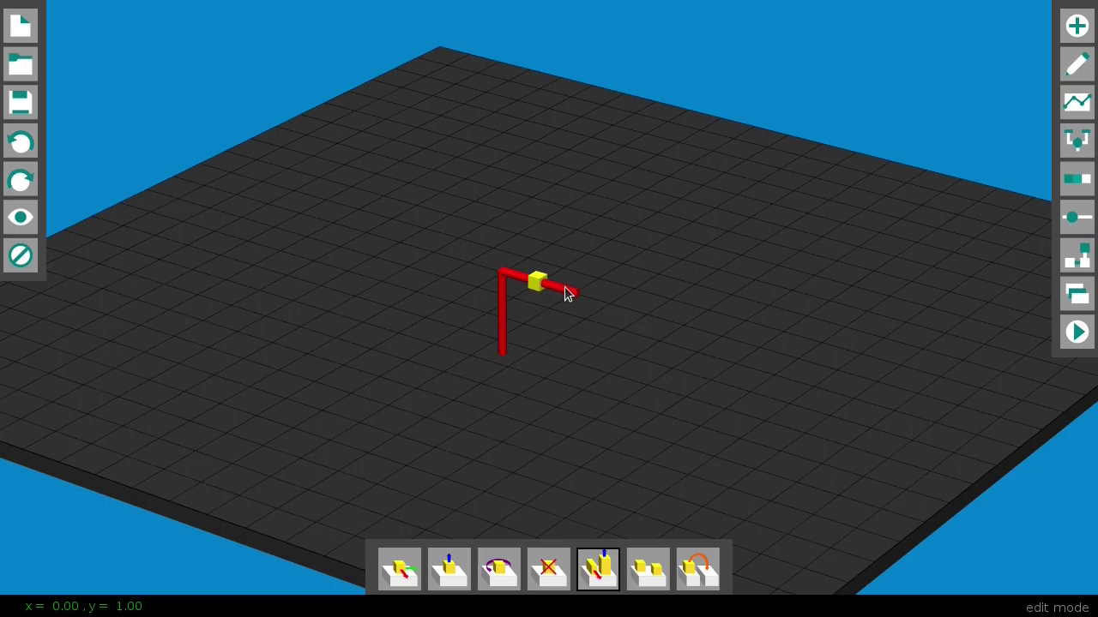
drag(565, 294, 500, 277)
key(alt+p)
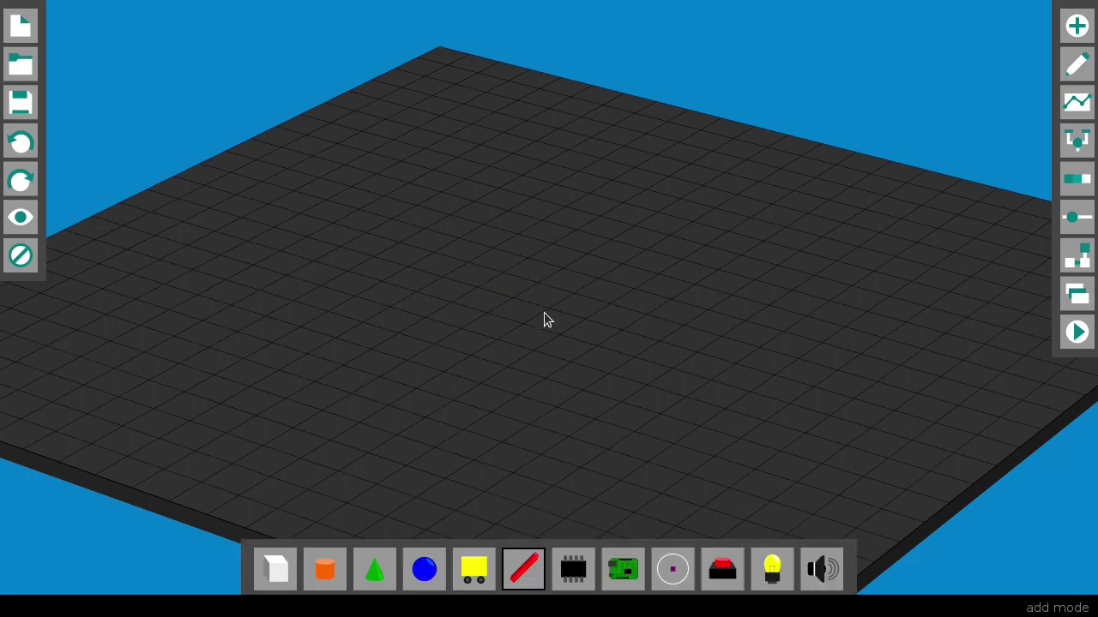
- Add an upright red rod at x 0.00, y 0.50 with a white block on top, and reshape the block into a flat plate with side 1.40
click(533, 335)
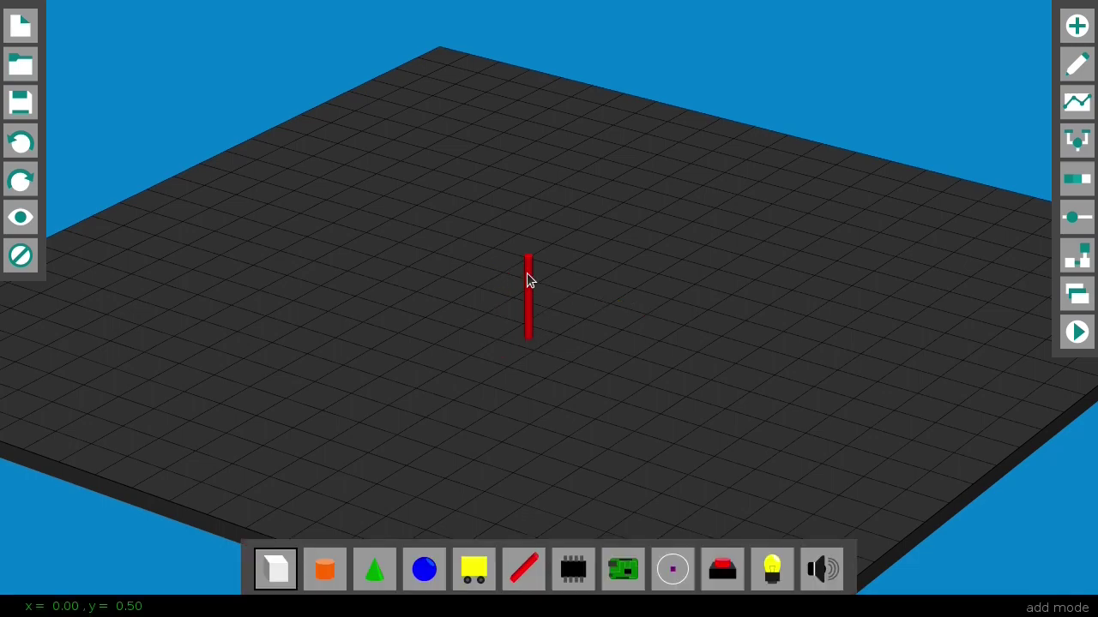
click(532, 273)
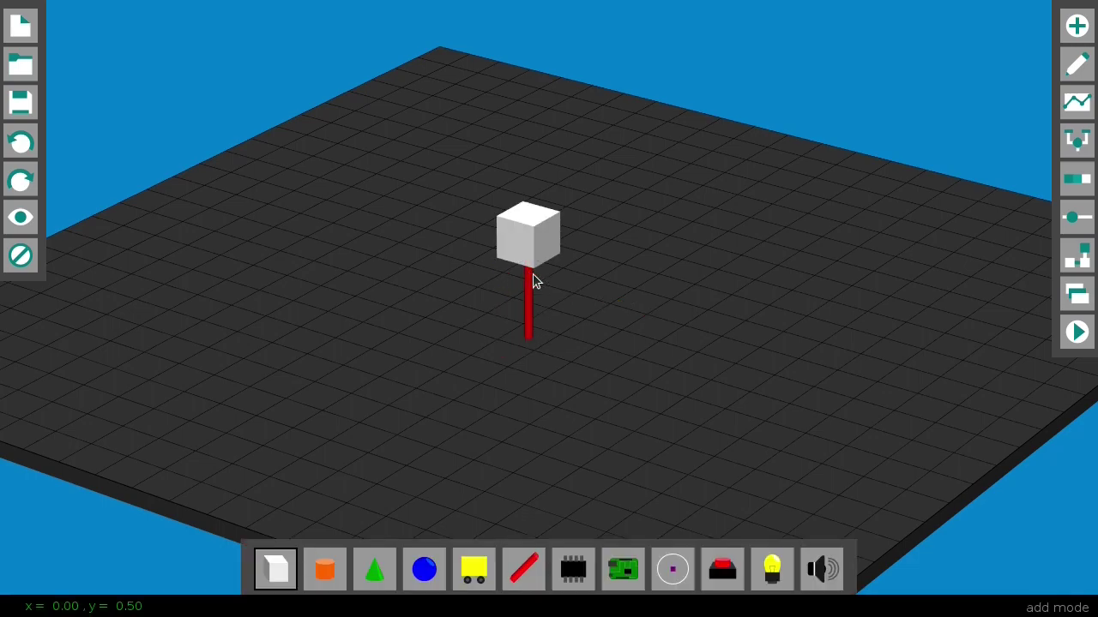
key(e)
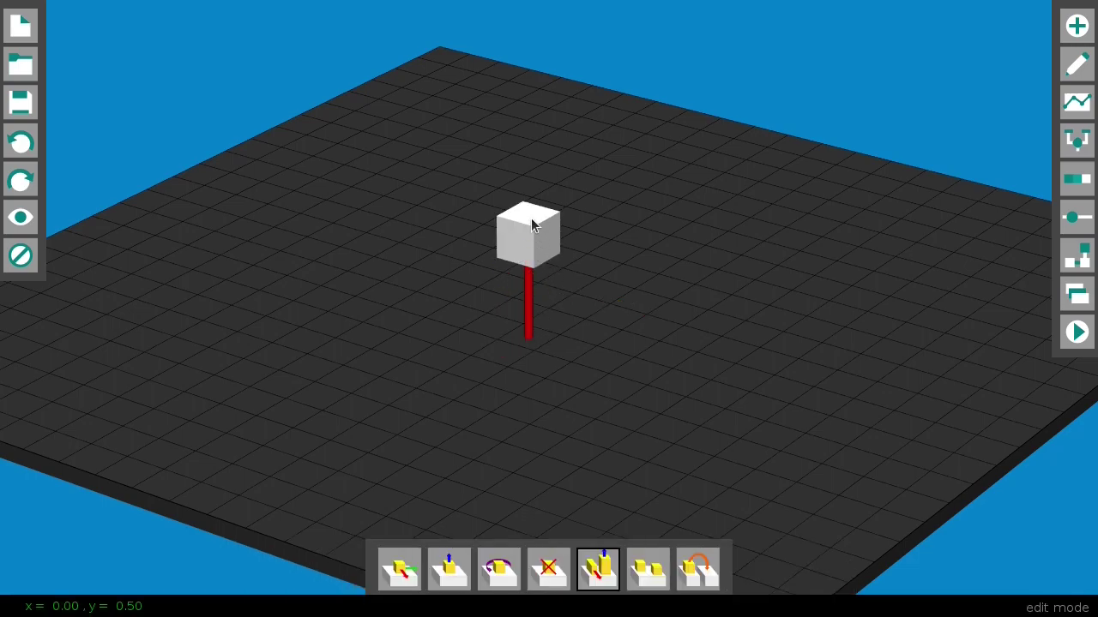
drag(531, 218, 607, 285)
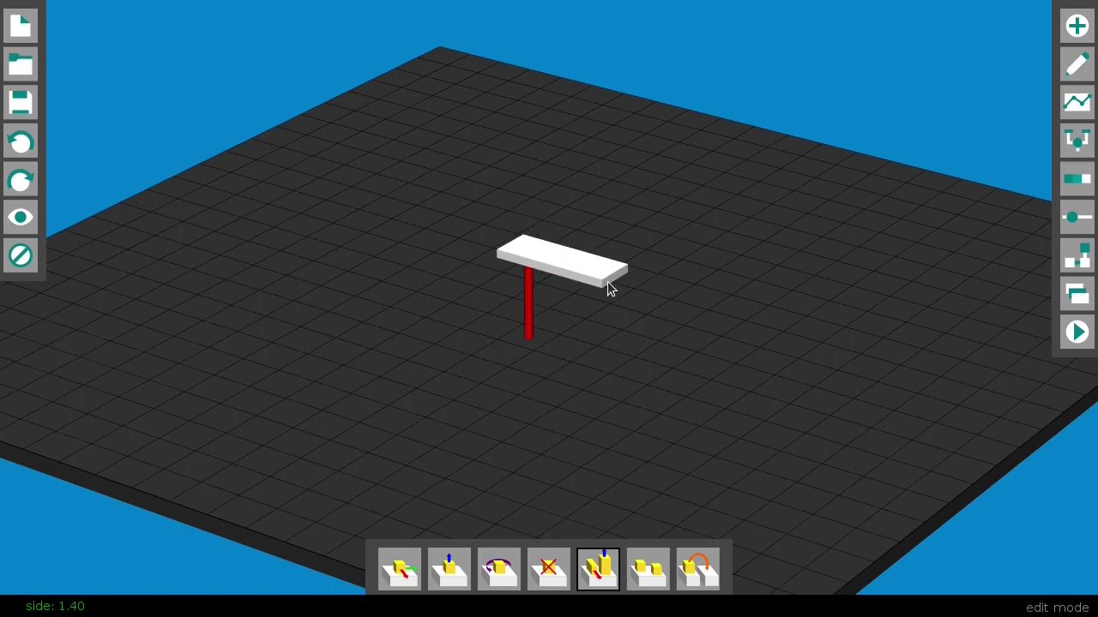
- Adjust the upright rod beneath the white plate in property mode
key(p)
drag(528, 308, 528, 339)
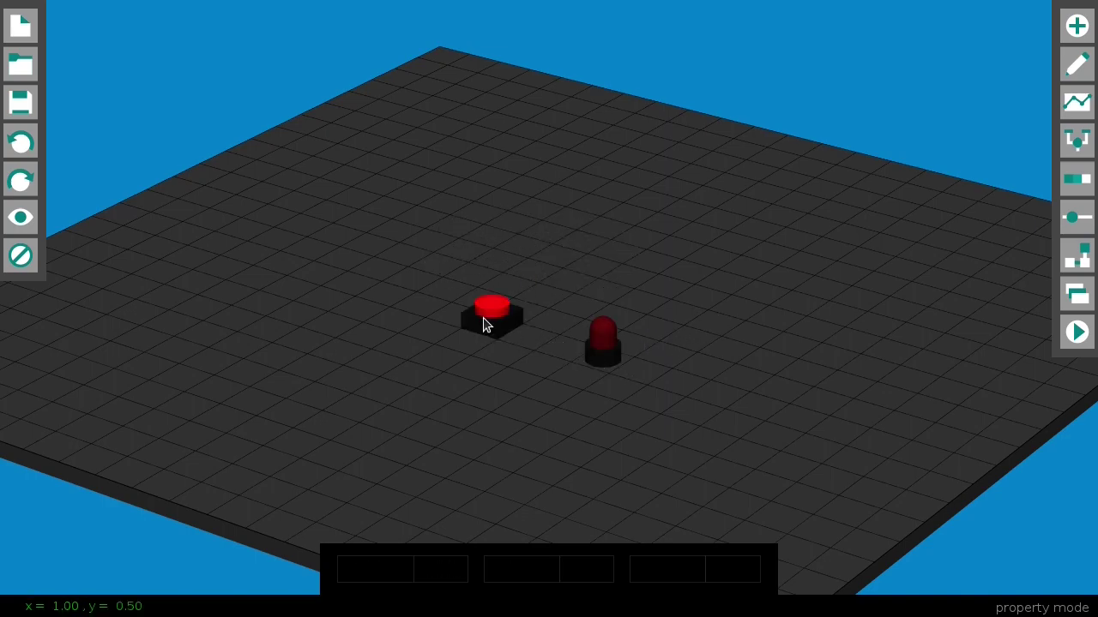
- Select the red push button in property mode and set its value to 1, then back to 0
click(484, 324)
click(444, 577)
text(1)
key(Return)
click(442, 572)
text(0)
key(Return)
- Set the red lamp's value to 1 and back to 0
click(442, 575)
text(1)
key(Return)
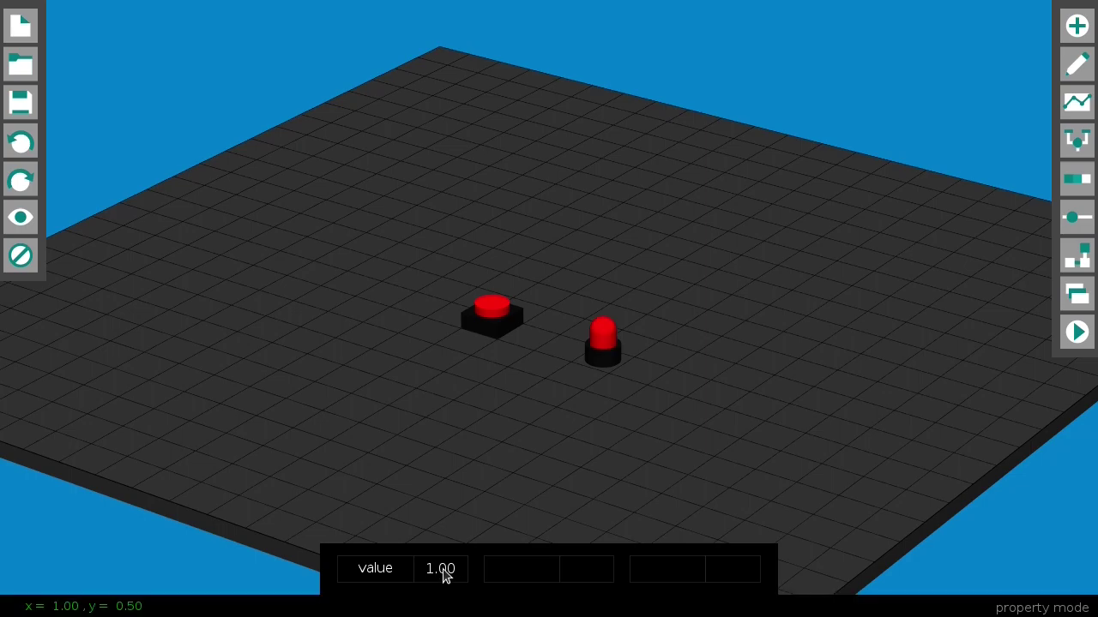
click(443, 573)
text(0)
key(Return)
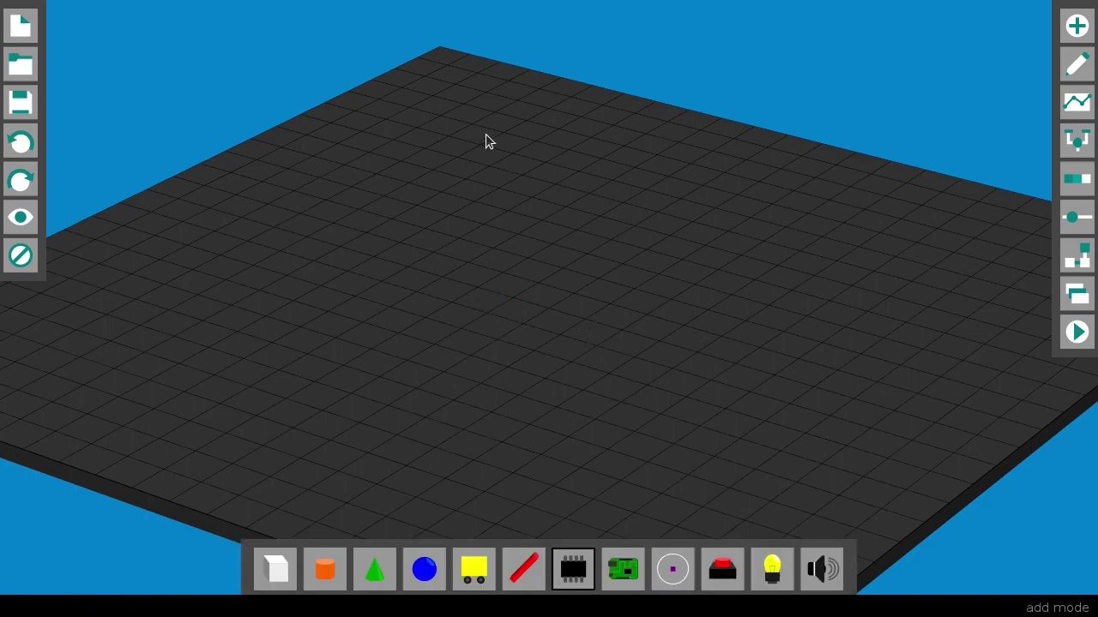
- Stack a white block, an upright red rod and a second block, and reshape the upper block into a long flat plate with side 1.60
click(530, 321)
drag(530, 321, 528, 246)
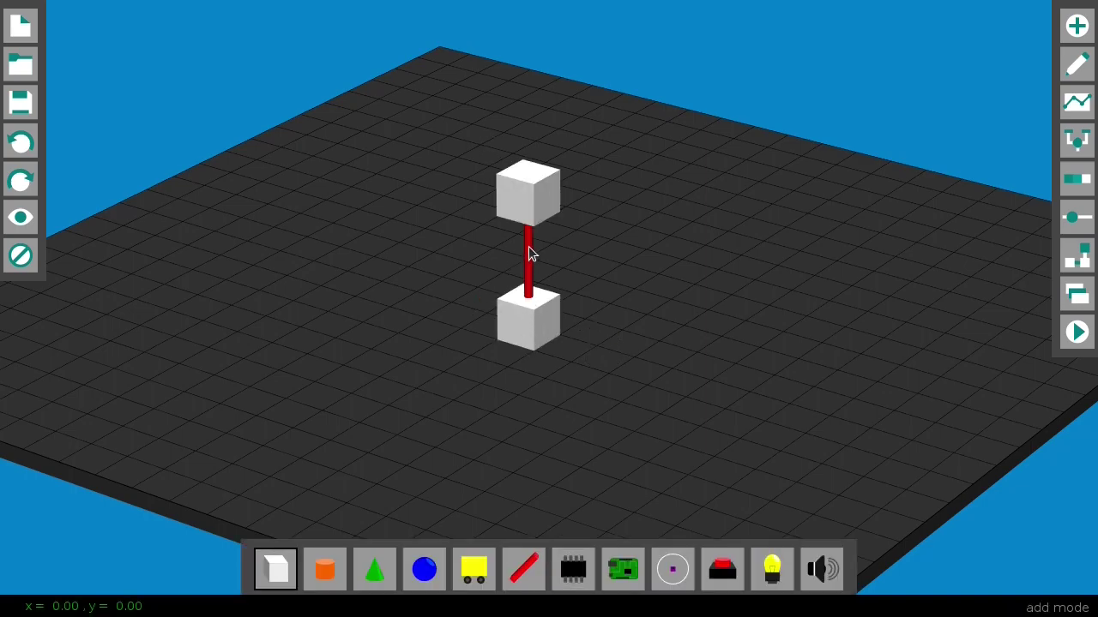
key(Tab)
drag(538, 171, 541, 205)
drag(548, 216, 631, 239)
- Color the long plate yellow and place a chip on the front face of the lower block
key(c)
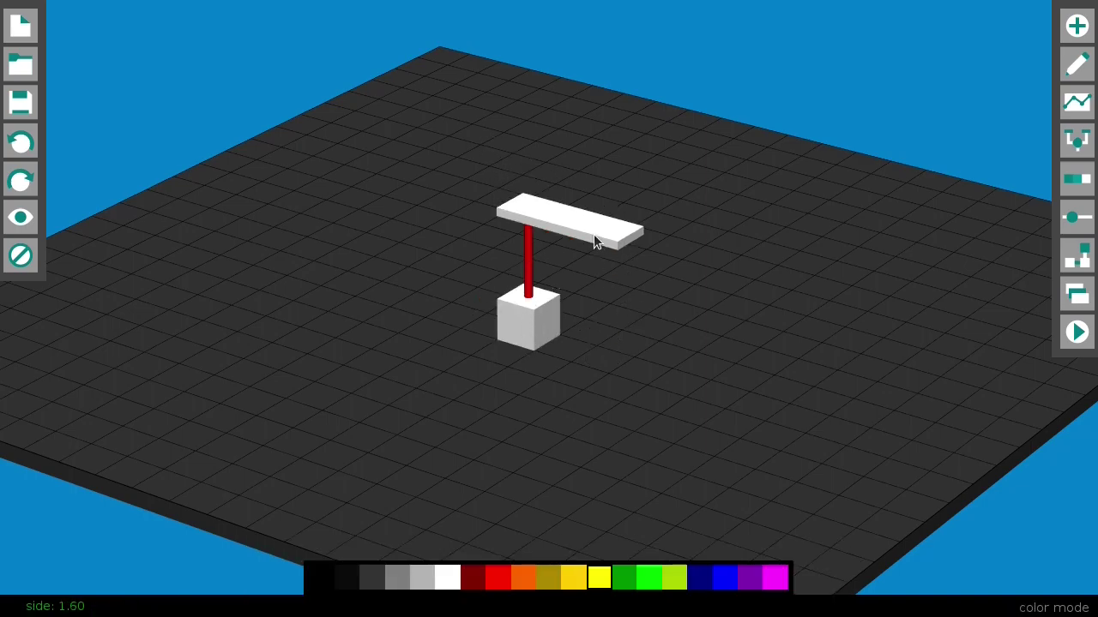
click(593, 234)
key(Tab)
click(512, 322)
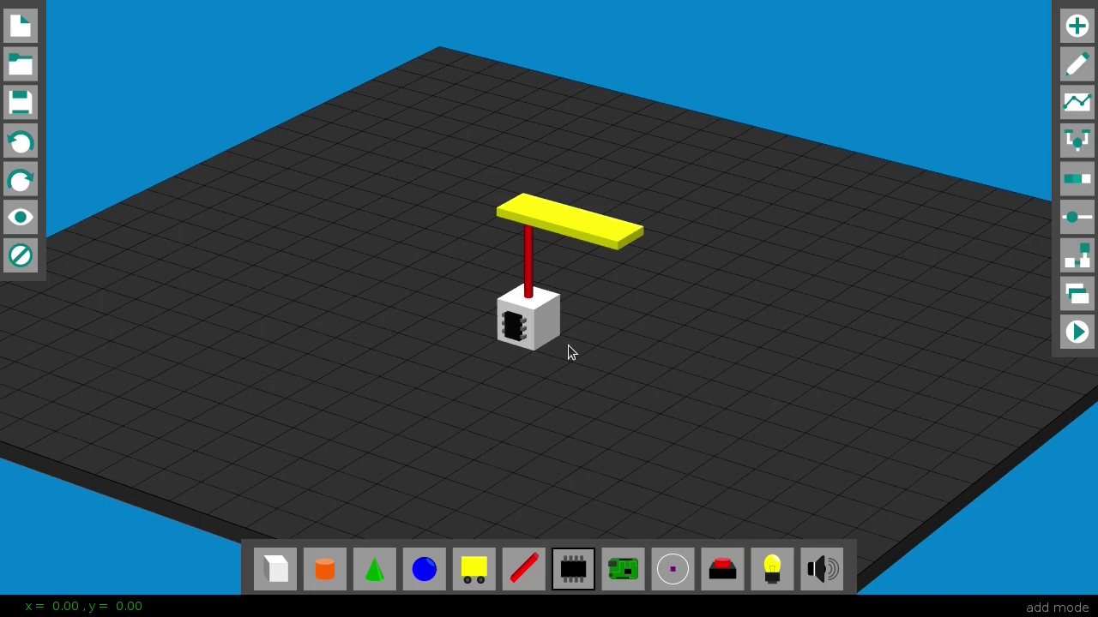
- Link the chip to the upright red rod in graph mode
key(g)
click(514, 322)
click(529, 268)
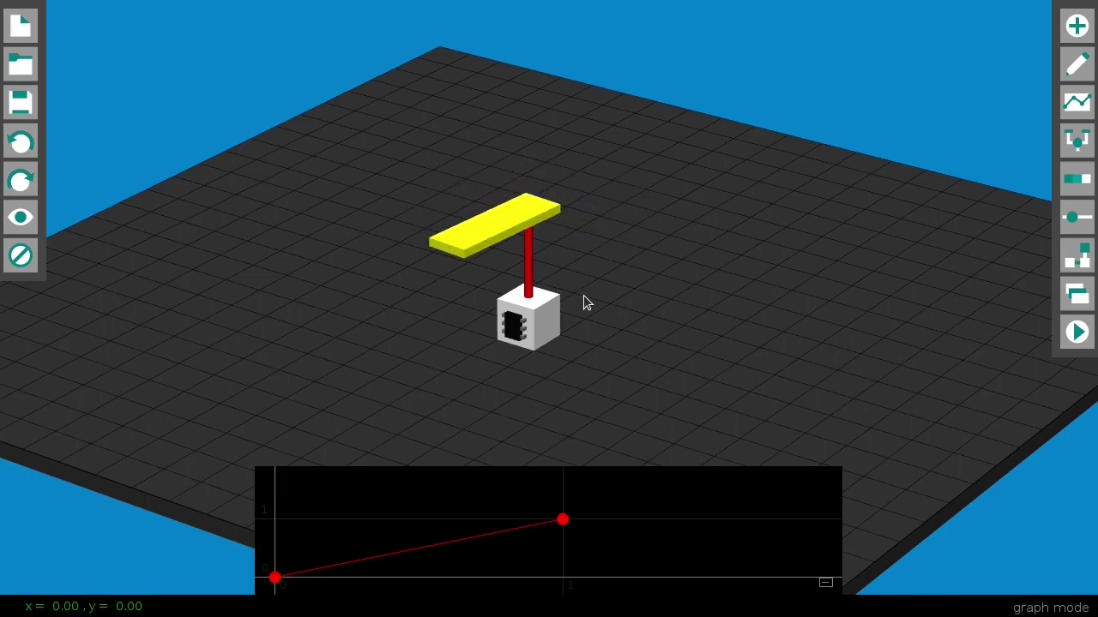
- Add two nodes to the rod's motion graph, move its end node to 1.50, 0.00, and reposition the two middle nodes
click(408, 549)
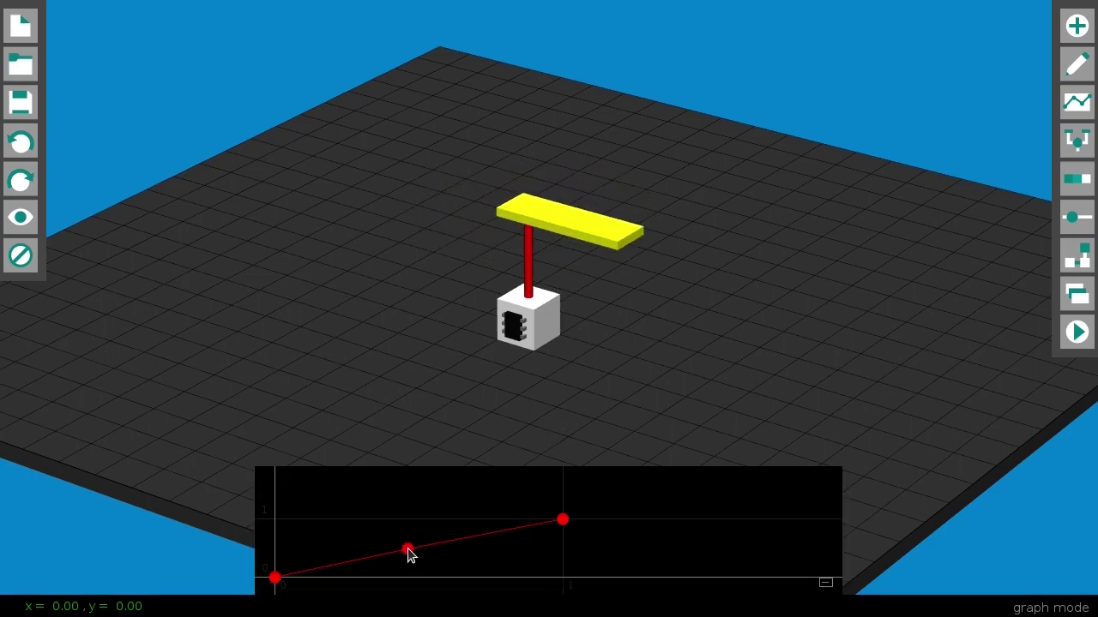
click(477, 535)
drag(564, 520, 723, 575)
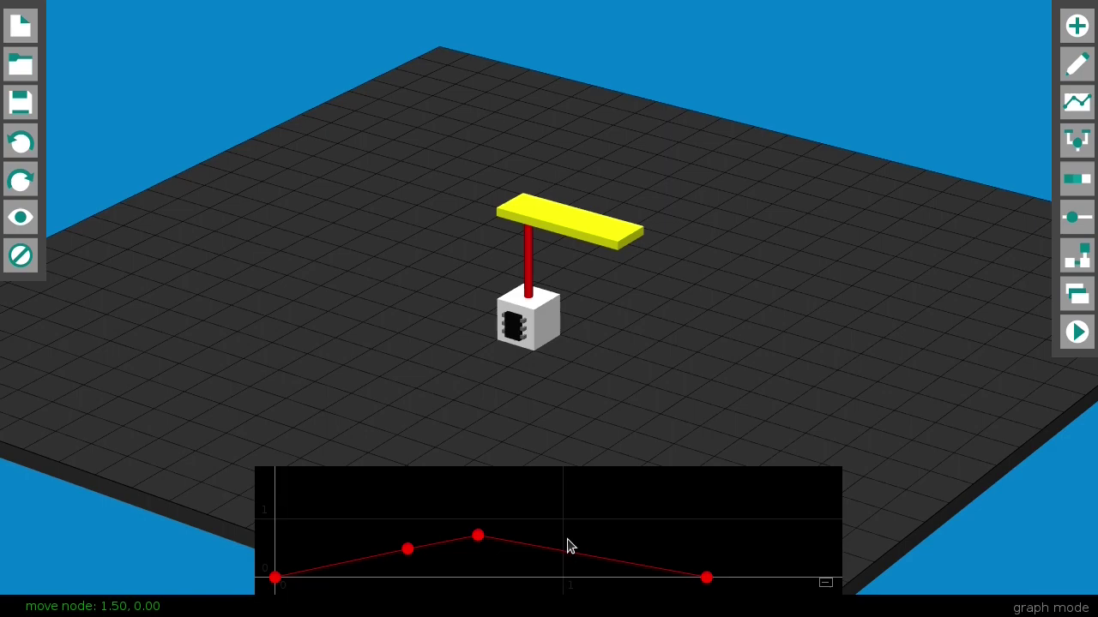
drag(477, 535, 571, 535)
drag(411, 551, 500, 527)
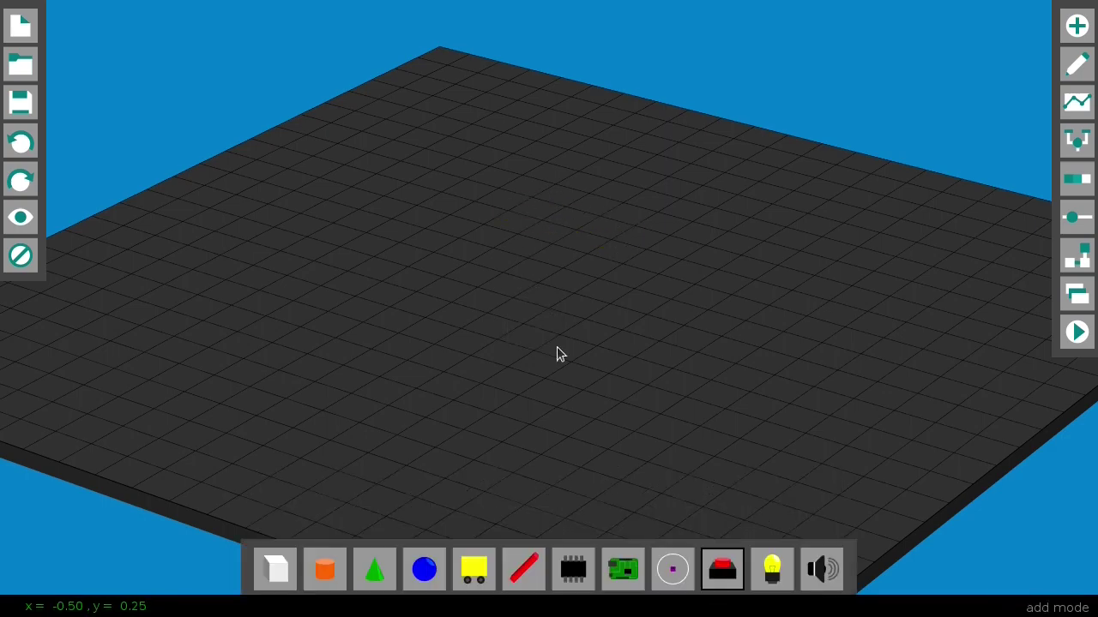
- Place a push button at x -1.00, y 0.00, a lamp at x 0.50, y 0.00 and a motherboard at x 0.00, y 1.00
click(485, 300)
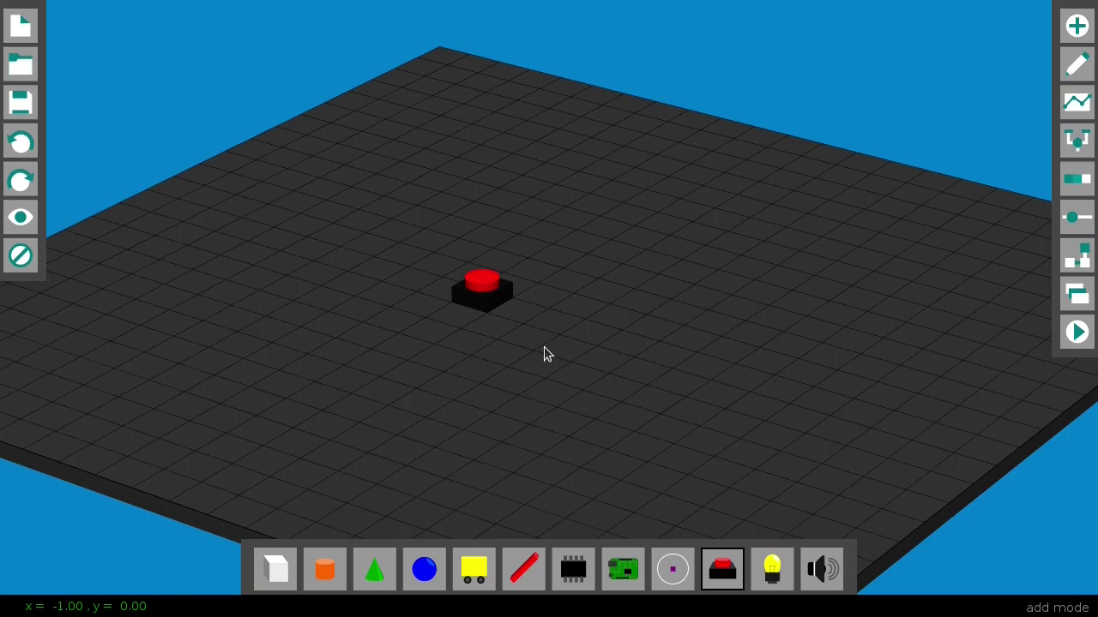
key(Right)
click(588, 335)
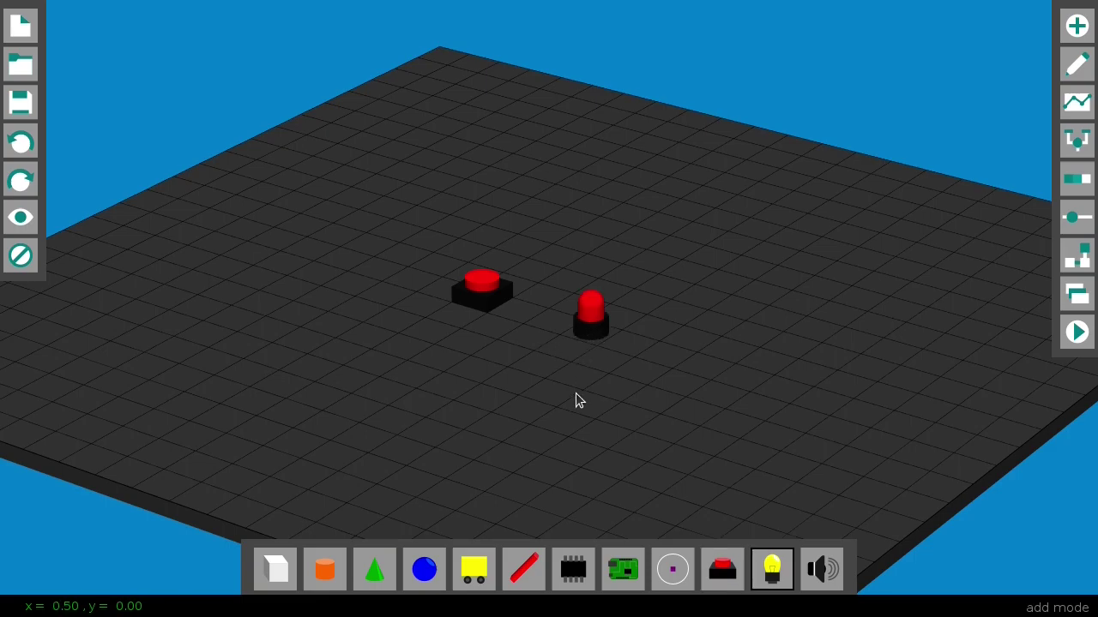
scroll(532, 387, up, 3)
click(499, 353)
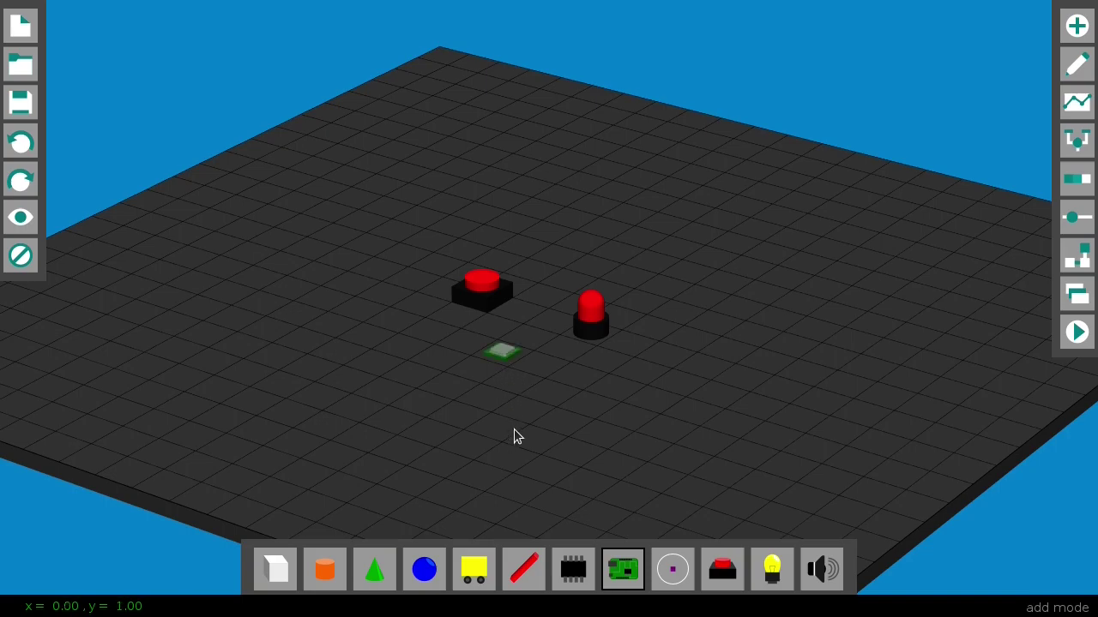
- Open the motherboard in motherboard mode and connect the push button and the lamp to it
key(m)
click(500, 354)
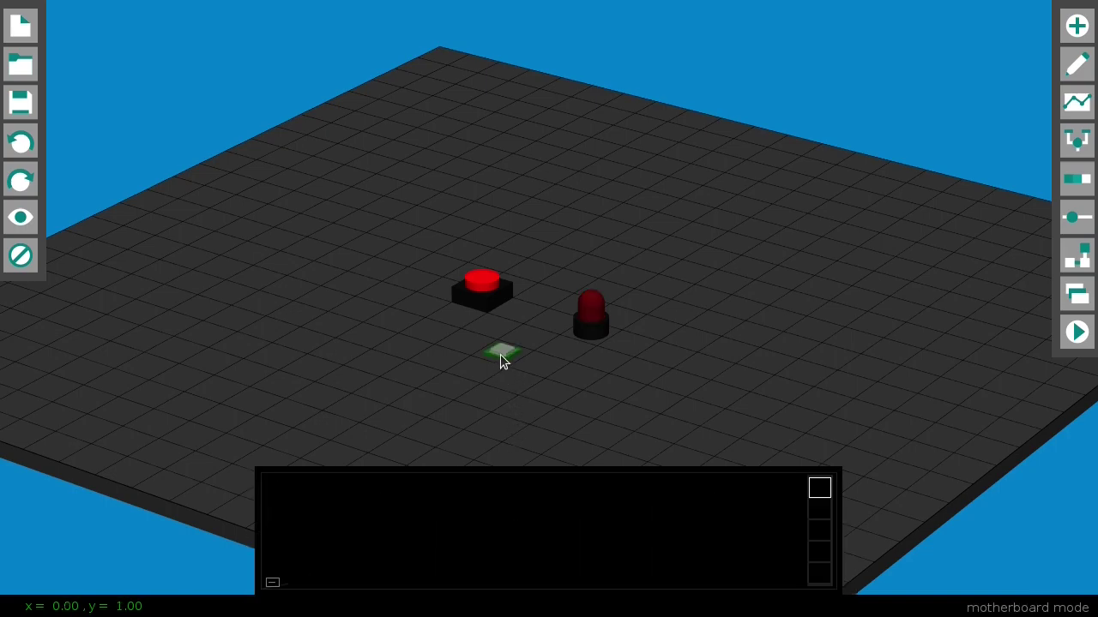
click(485, 292)
click(583, 334)
- Rearrange the two ports on the motherboard and wire the push button's port directly to the lamp's port
drag(329, 480, 414, 478)
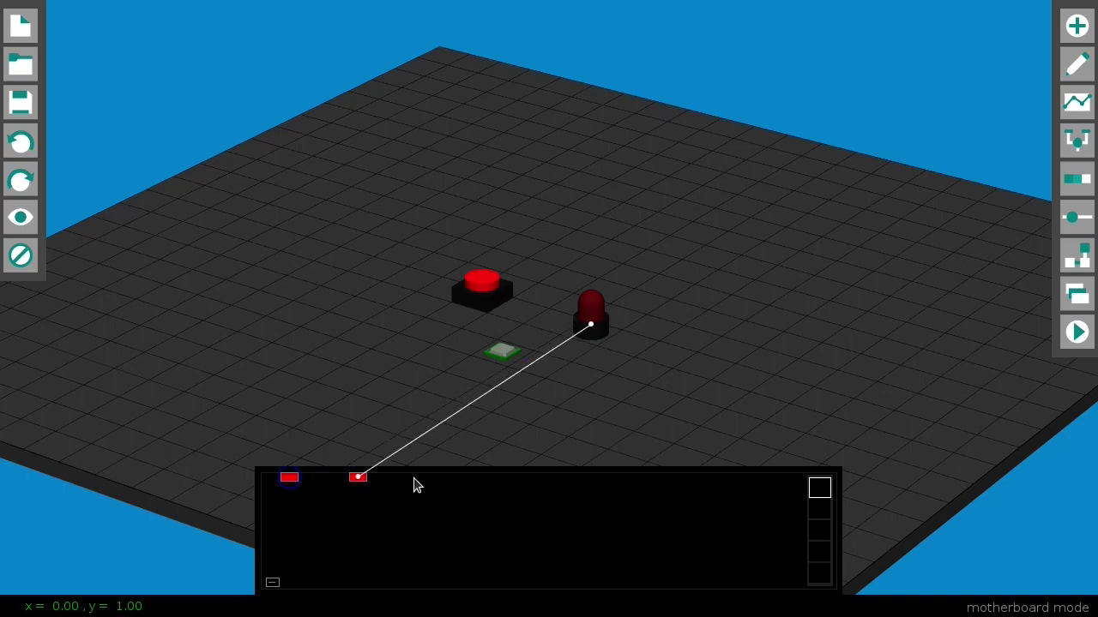
drag(289, 483, 332, 485)
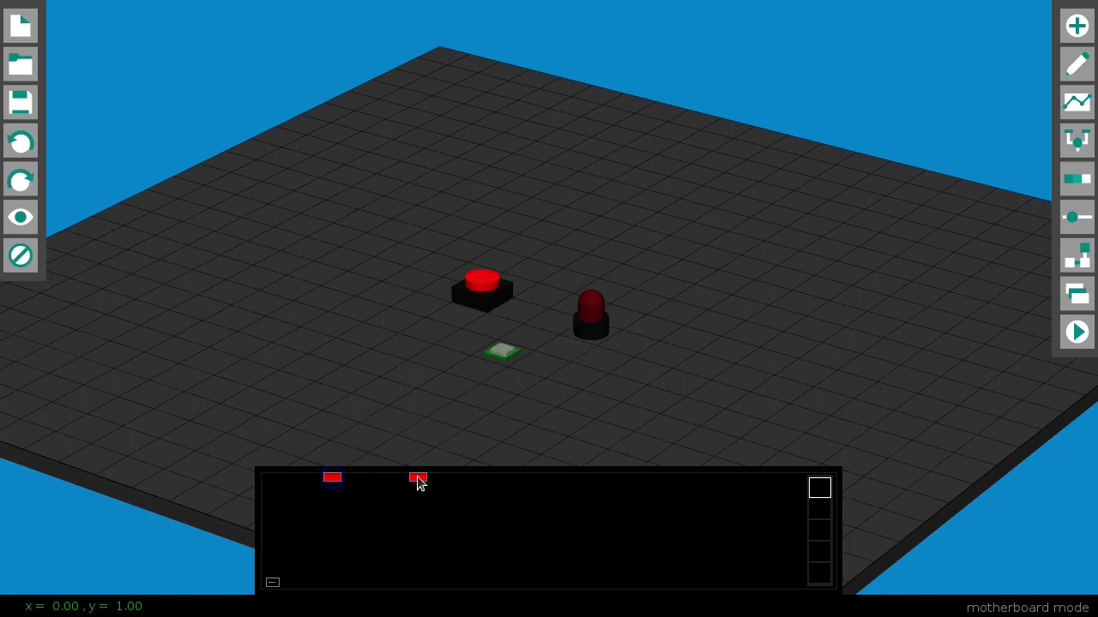
drag(418, 477, 400, 479)
click(335, 478)
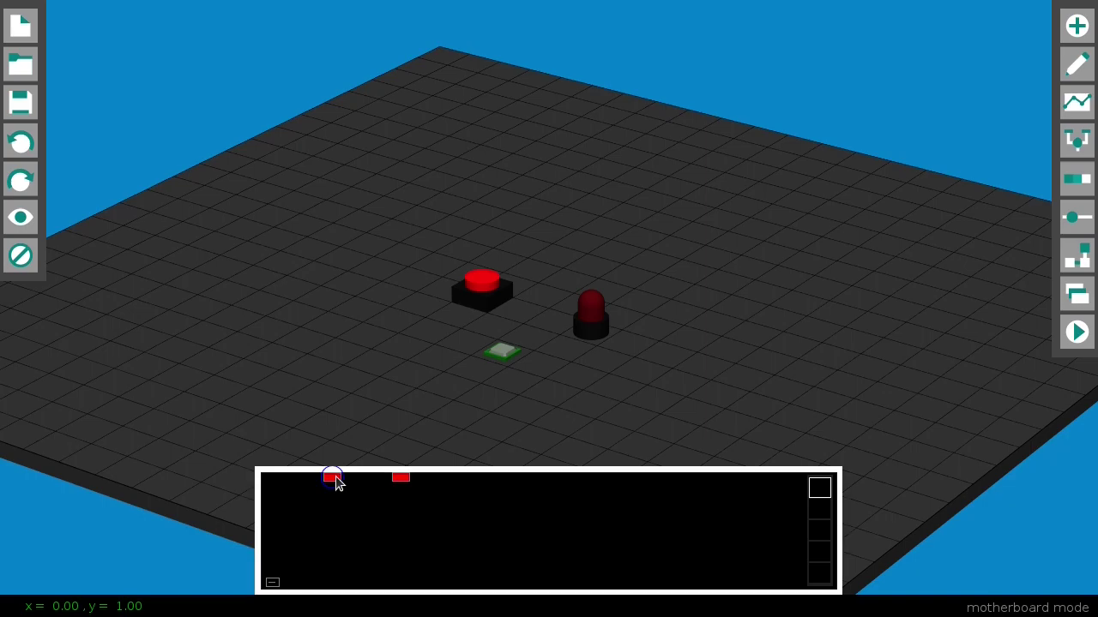
click(402, 480)
- Test the direct wiring in simulation mode by switching the push button on and off
key(Escape)
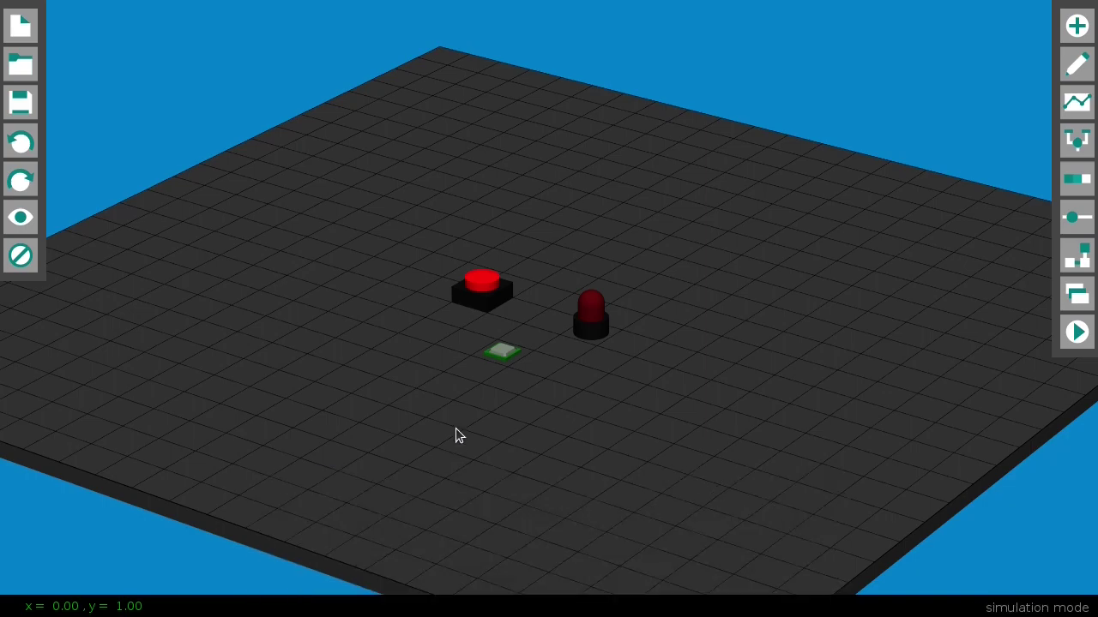
click(482, 291)
click(482, 291)
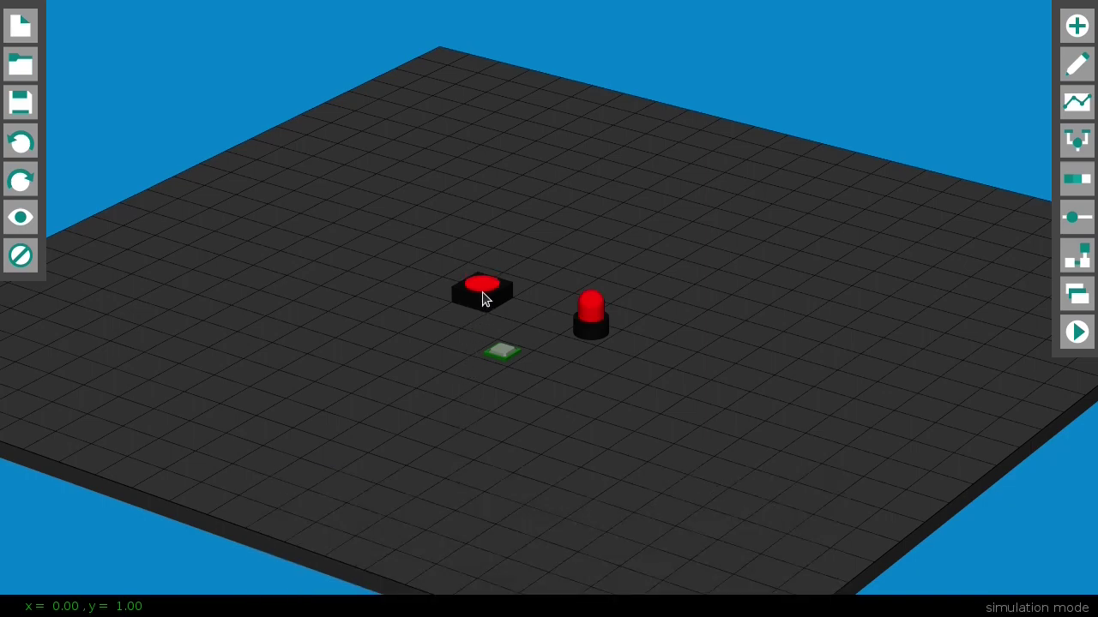
click(482, 298)
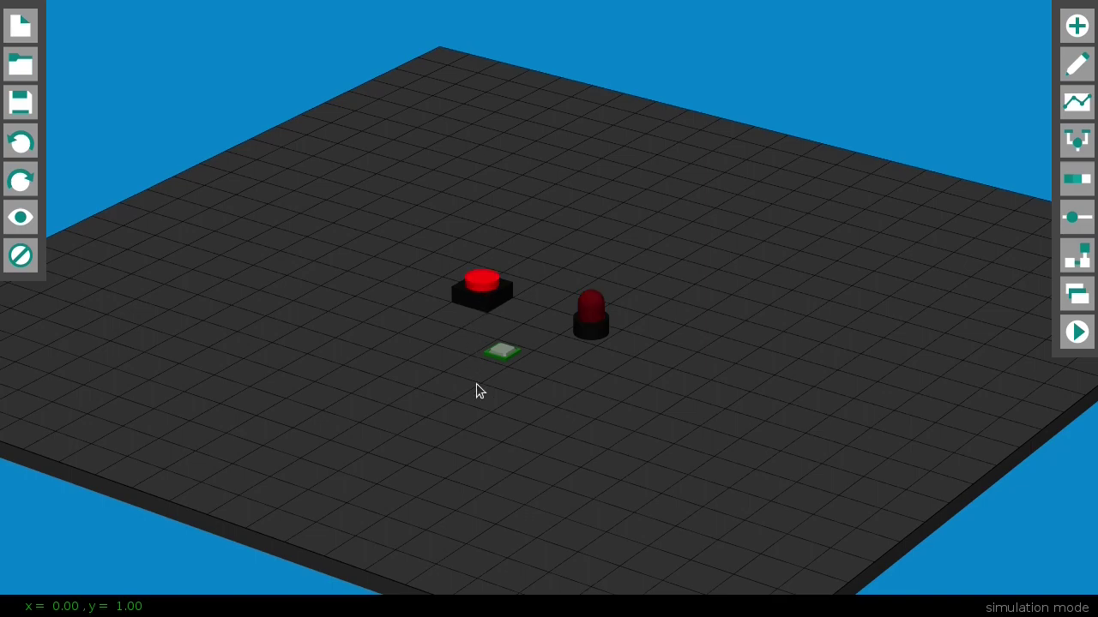
- Replace the direct wire on the motherboard with an N gate wired between the button's port and the lamp's port
key(Escape)
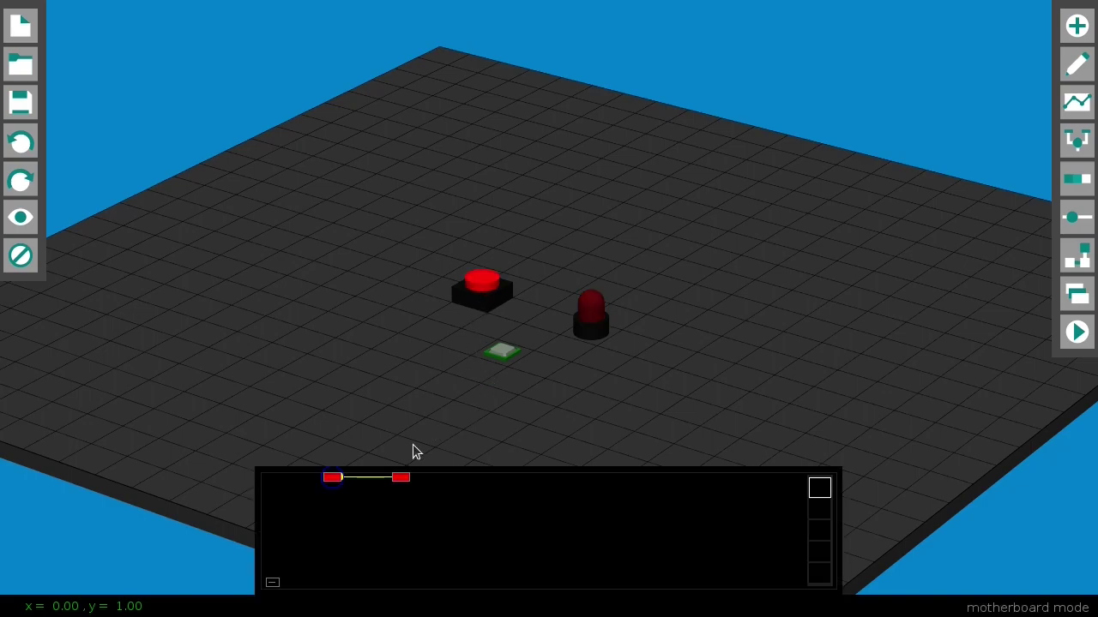
click(372, 478)
key(n)
drag(335, 480, 400, 480)
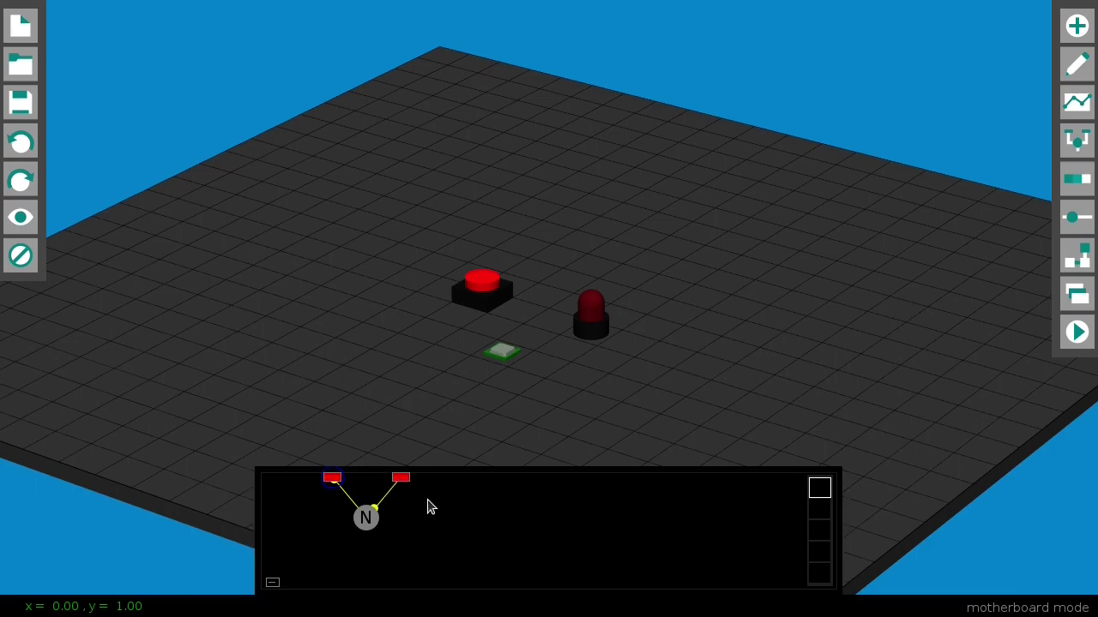
- Test the N gate circuit by toggling the push button in simulation mode
key(Escape)
click(481, 285)
click(481, 285)
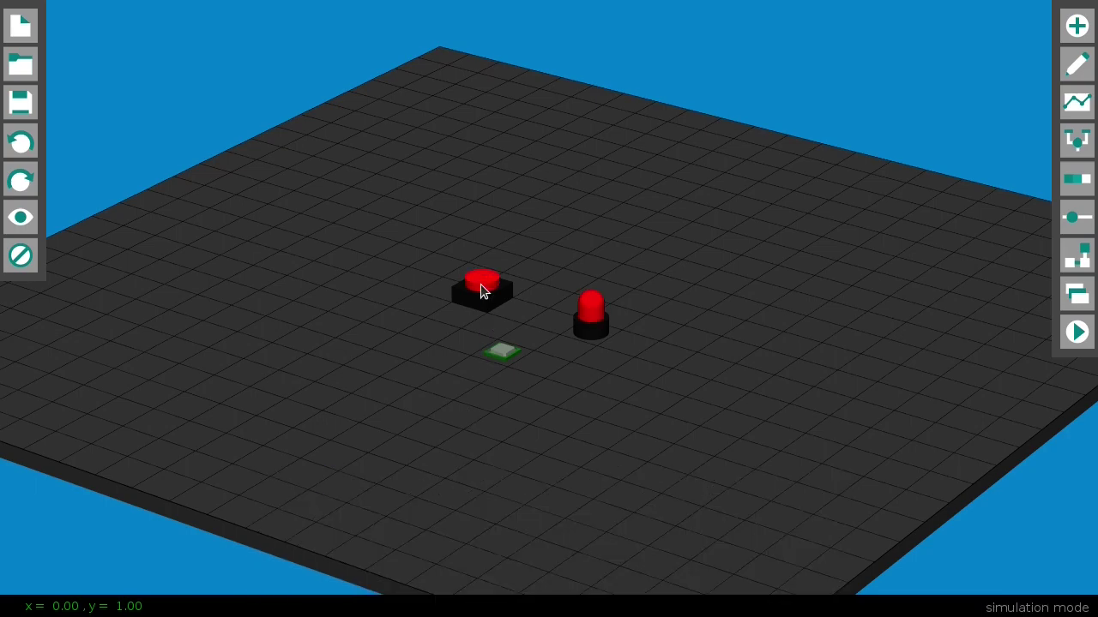
click(481, 290)
click(481, 290)
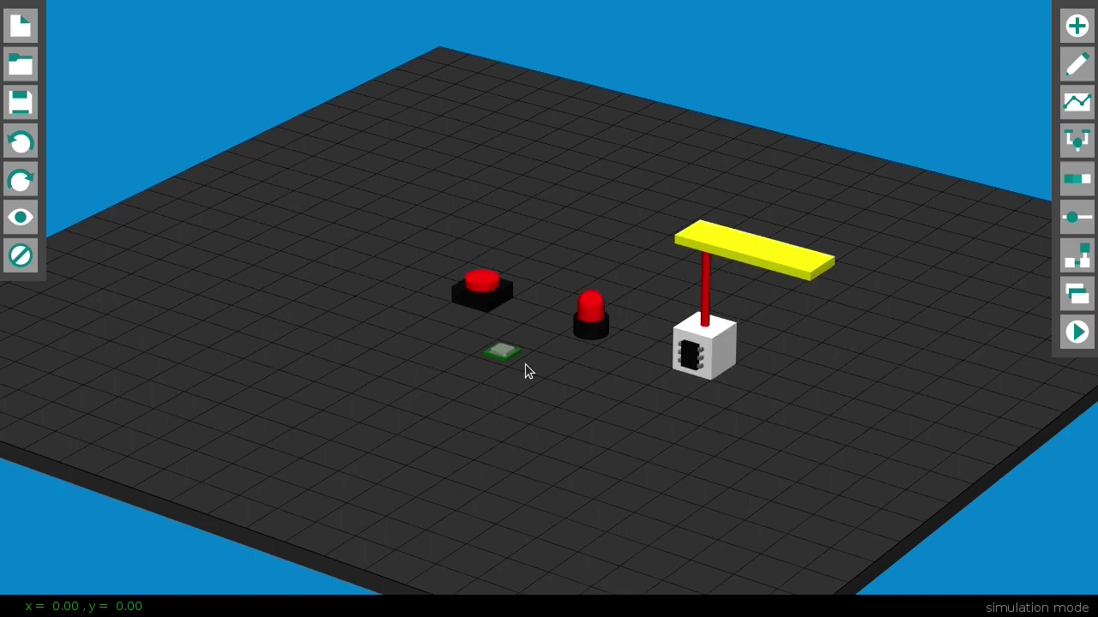
- Connect the chip on the white block to the motherboard and move its port beyond the lamp's port
click(523, 364)
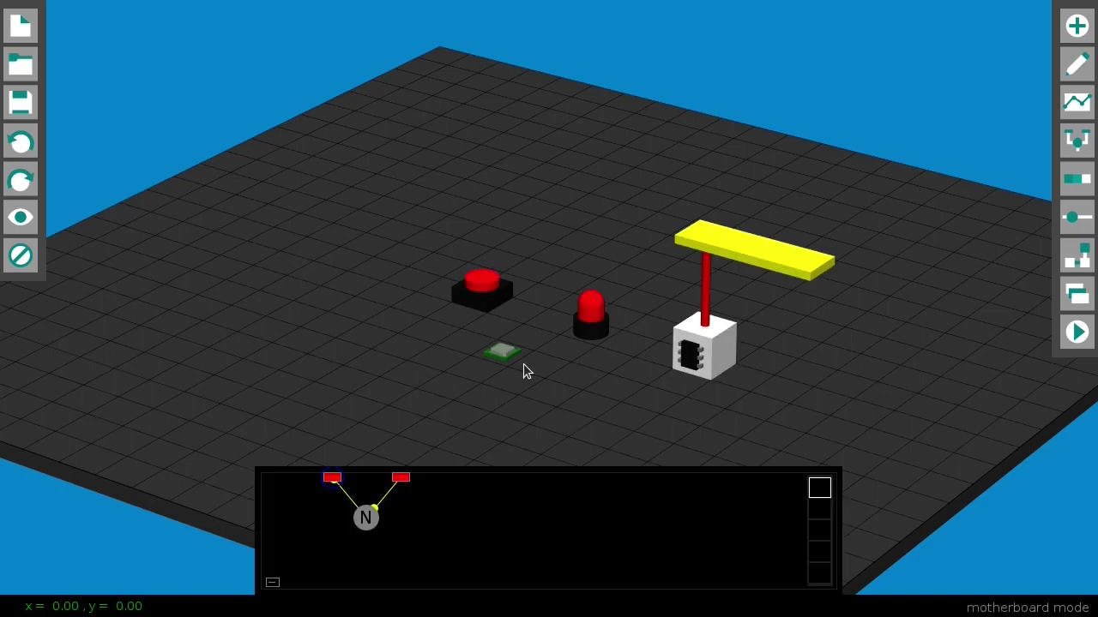
click(687, 356)
drag(296, 478, 477, 479)
- Delete the N gate and wire the push button's port to the chip's port with two bends
click(368, 519)
key(Delete)
click(334, 478)
click(332, 525)
click(487, 525)
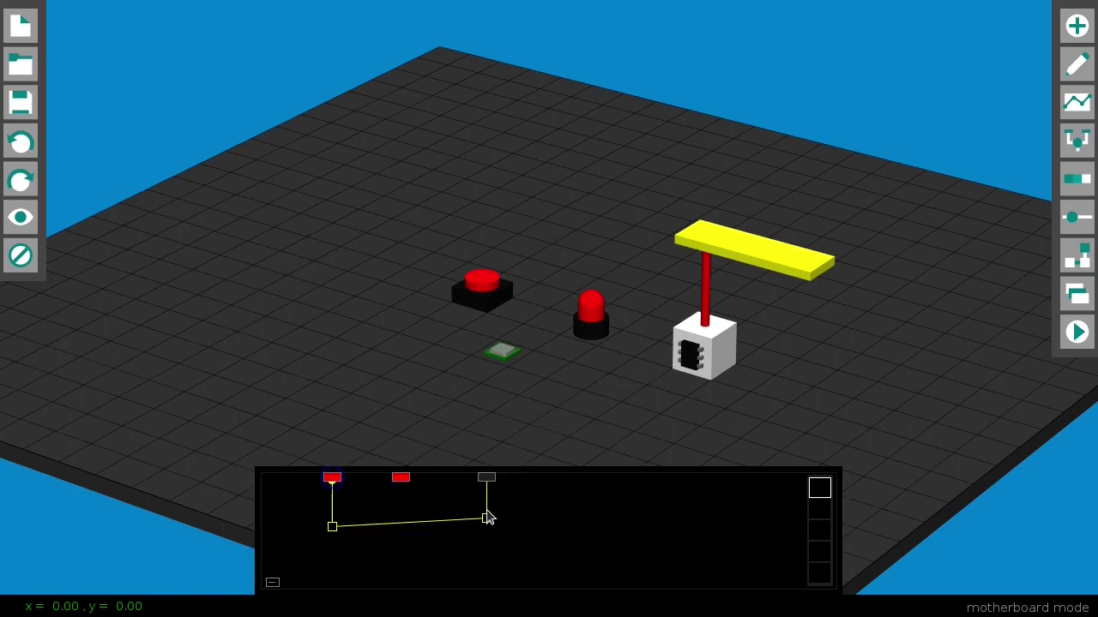
- Test the chip's wiring in simulation mode by operating the push button
click(505, 387)
click(482, 285)
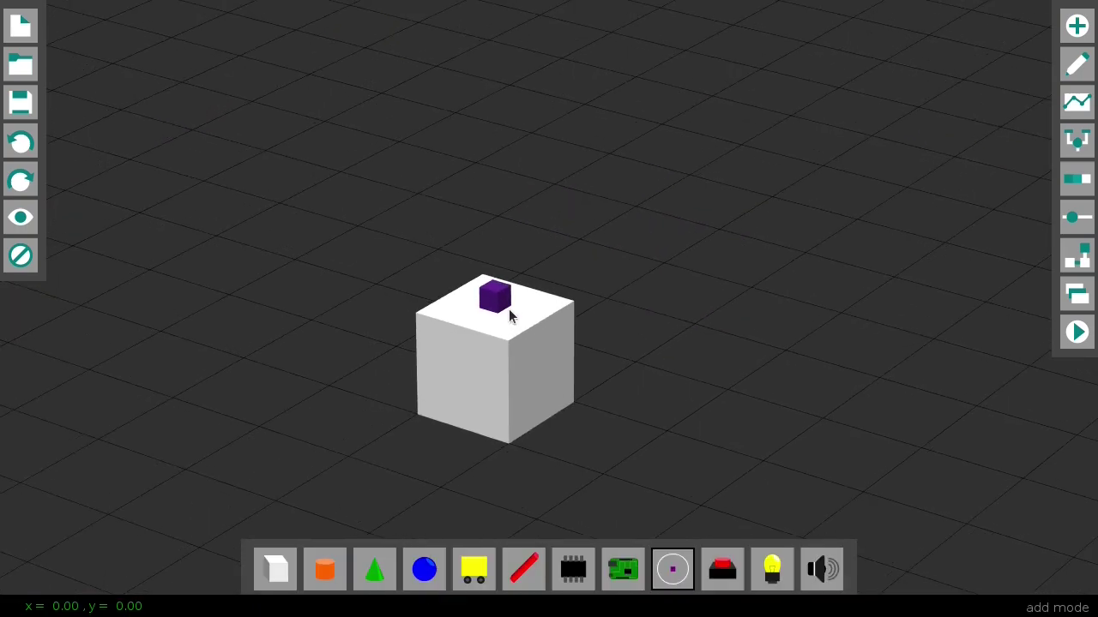
- Add a second purple sensor on the white block at x 0.10, y 0.00, and check the first sensor's value in property mode
click(509, 317)
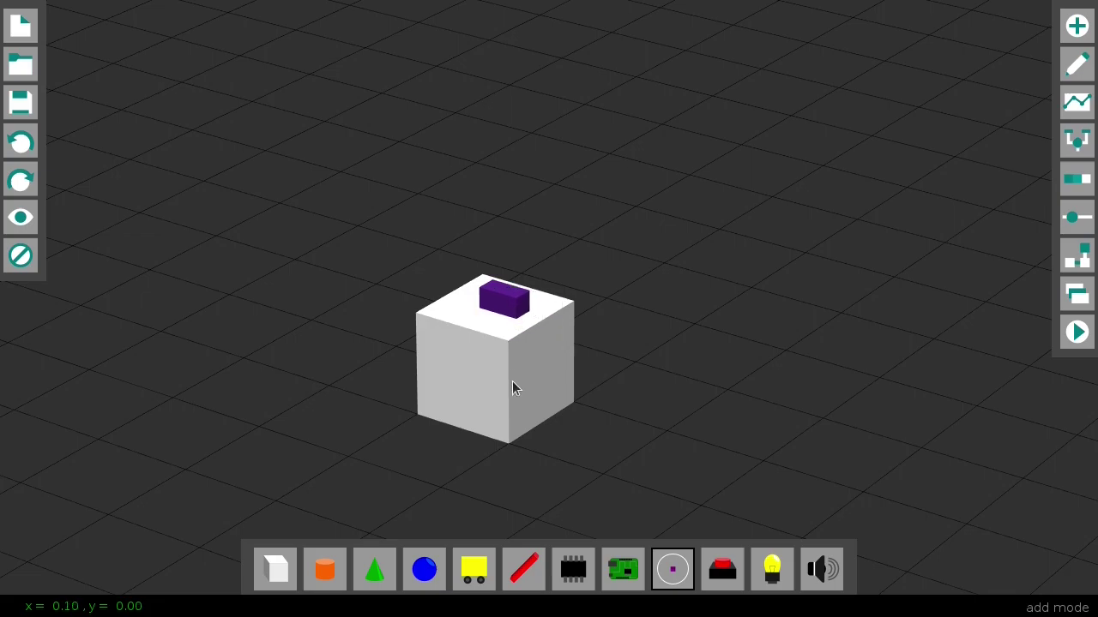
key(p)
click(490, 296)
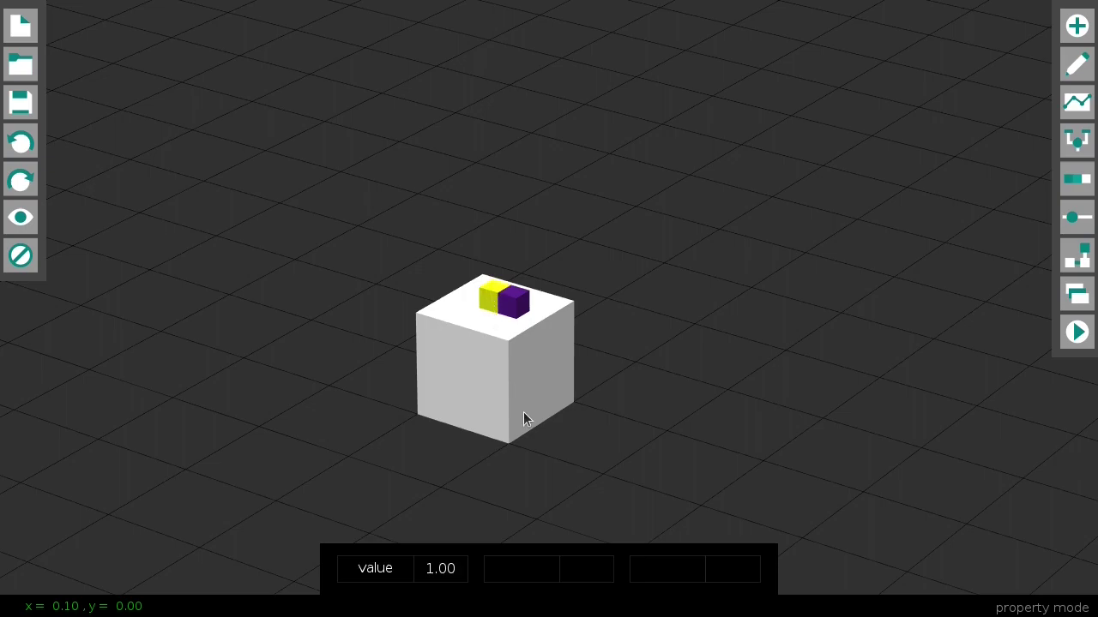
click(524, 420)
- Move the first purple sensor to x -0.20, y 0.00 on the block and return to property mode
key(e)
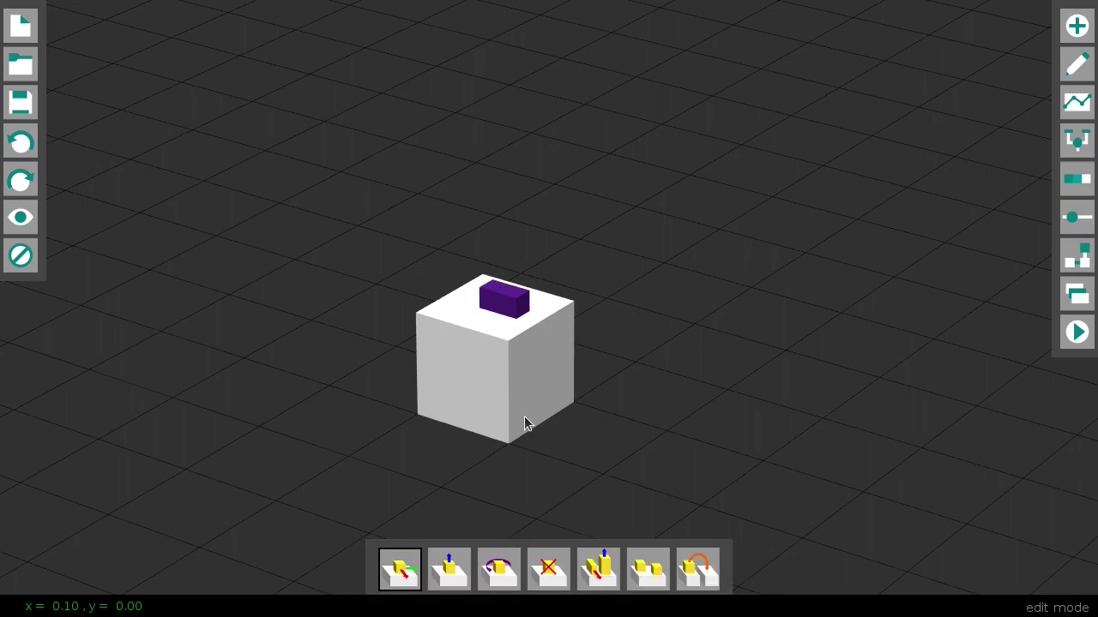
drag(489, 297, 452, 287)
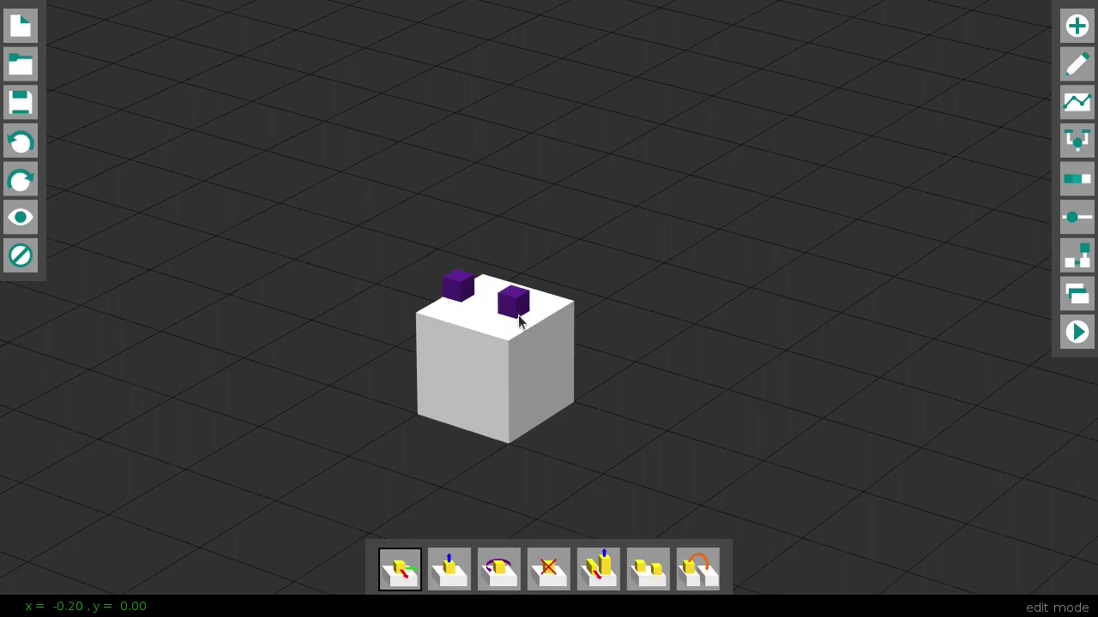
key(p)
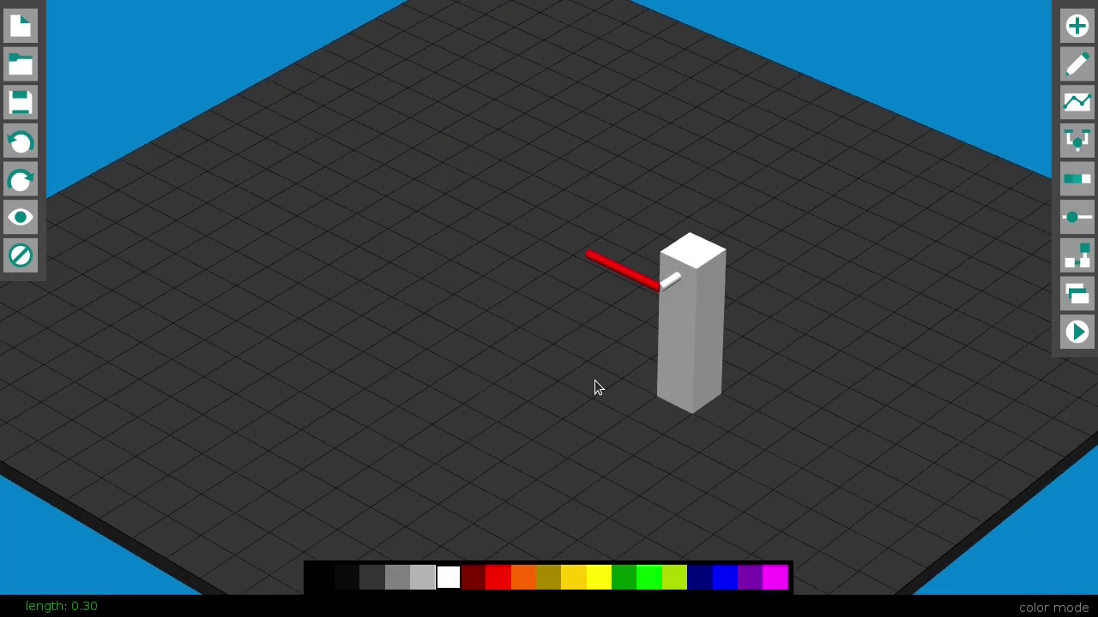
- Place a yellow wagon on the red rod and a chip on the column's front face, and switch to graph mode
key(a)
click(474, 570)
click(662, 286)
middle_drag(596, 333, 614, 343)
click(573, 569)
click(706, 315)
key(g)
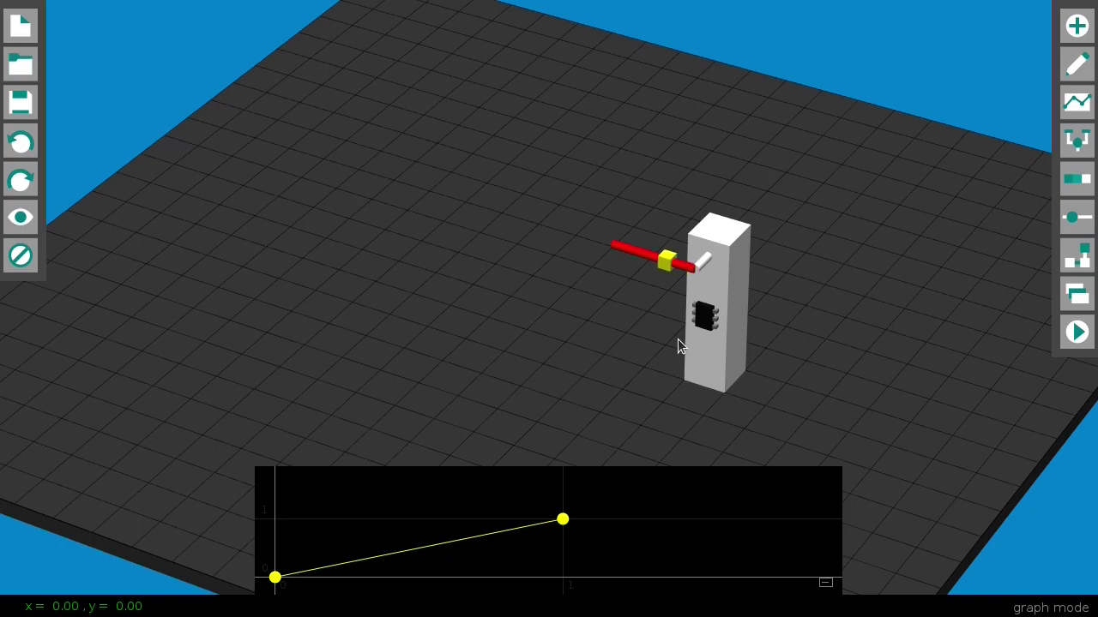
- Add a white block to the wagon on the red rod and reshape it into a tall thin slab in front of the column
key(a)
key(e)
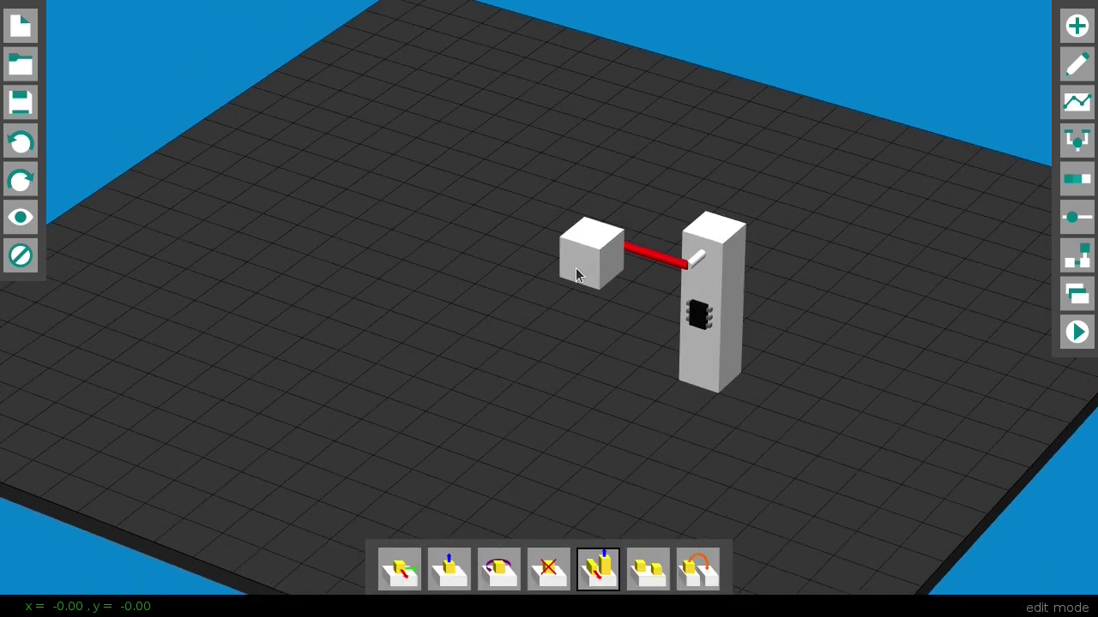
drag(576, 268, 662, 272)
middle_drag(653, 299, 673, 144)
drag(673, 144, 686, 221)
middle_drag(686, 221, 596, 367)
- Add a block at x 0.50, y 0.50 at the slab's outer end and stretch it upward to side 1.90
key(a)
click(575, 320)
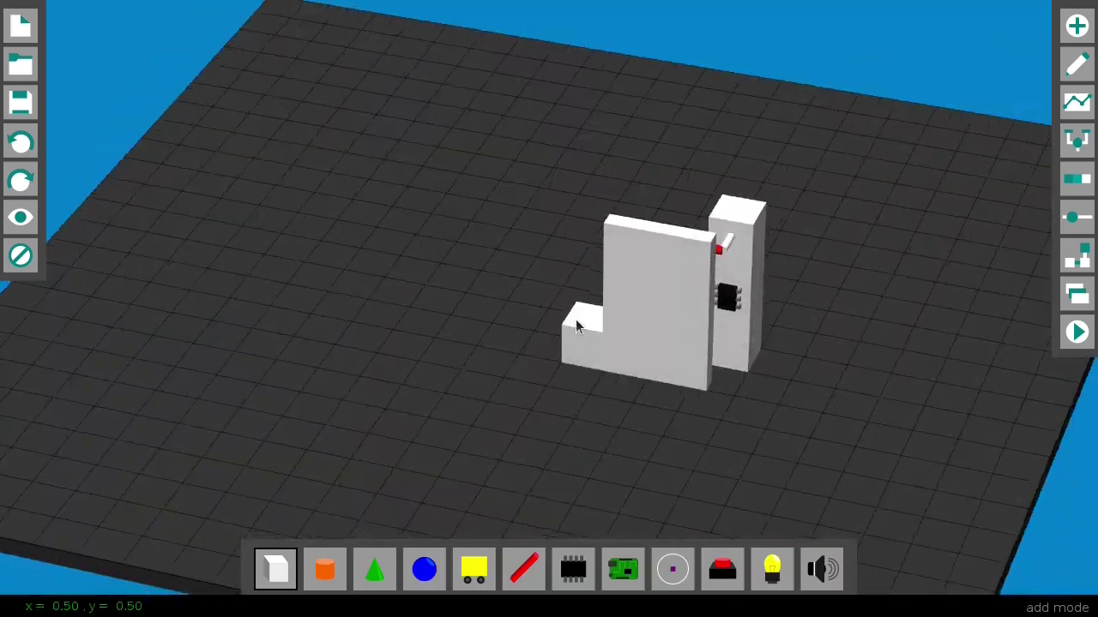
middle_drag(575, 319, 582, 361)
key(e)
drag(581, 323, 581, 220)
- Color the block at the slab's outer end near-black
key(c)
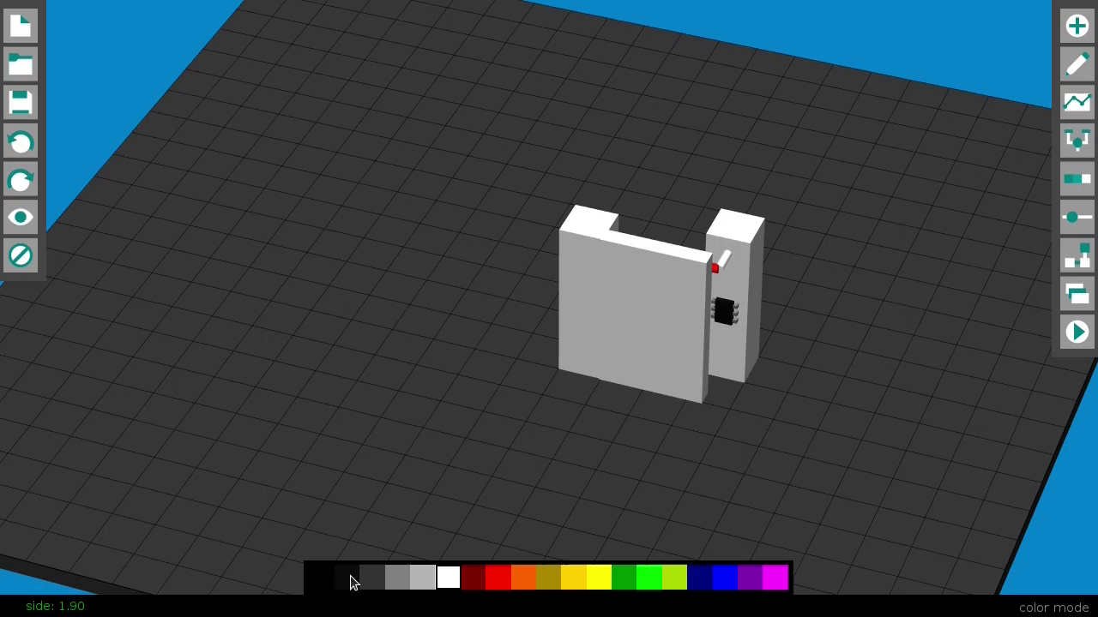
click(349, 576)
click(572, 325)
mouse_move(571, 325)
middle_down()
mouse_move(587, 368)
mouse_move(670, 389)
middle_up()
- Add a second chip to the column's front face below the existing one, and select it in graph mode
key(g)
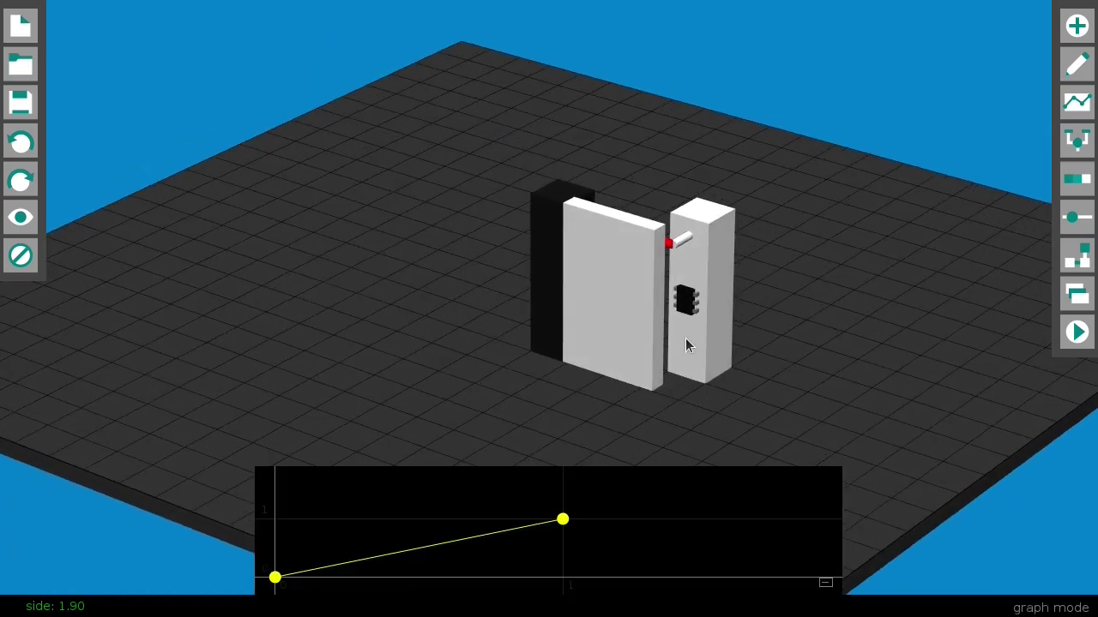
key(a)
key(7)
click(685, 338)
key(g)
click(682, 343)
- Reverse the second chip's motion graph by moving its nodes to 0.00, 1.00 and 1.00, 0.00
middle_drag(682, 343, 550, 313)
click(464, 285)
drag(275, 578, 274, 519)
drag(563, 519, 563, 578)
middle_drag(497, 556, 529, 537)
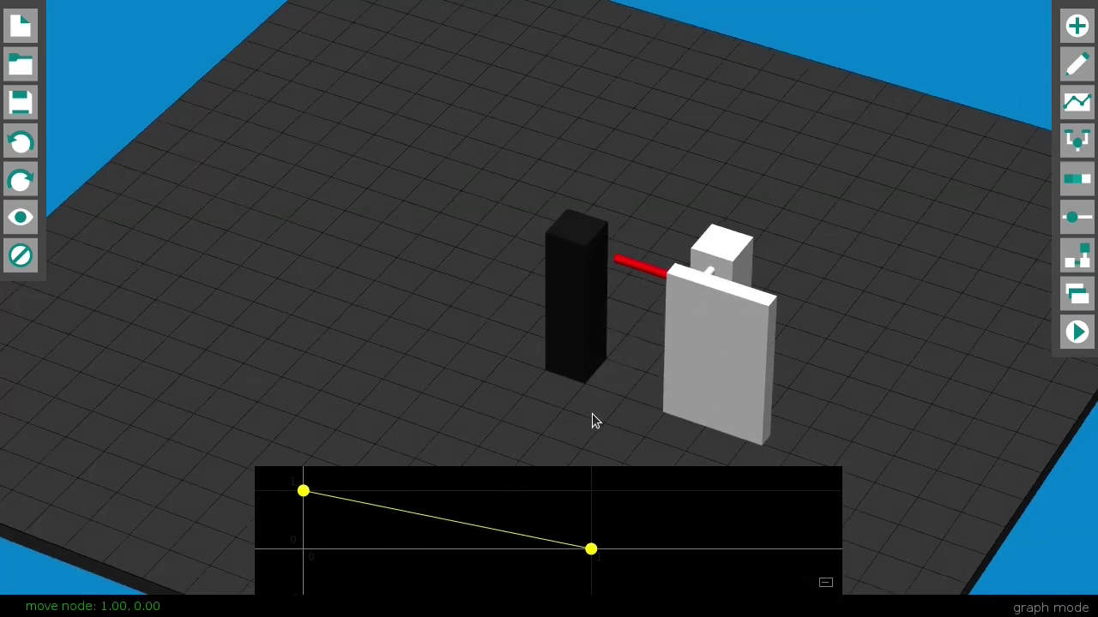
middle_drag(592, 413, 642, 416)
click(560, 350)
- Move both chips from the column onto the slab, at x -0.30, y -0.65 and x 0.25, y -0.65, and return to graph mode
key(e)
key(7)
drag(728, 280, 632, 230)
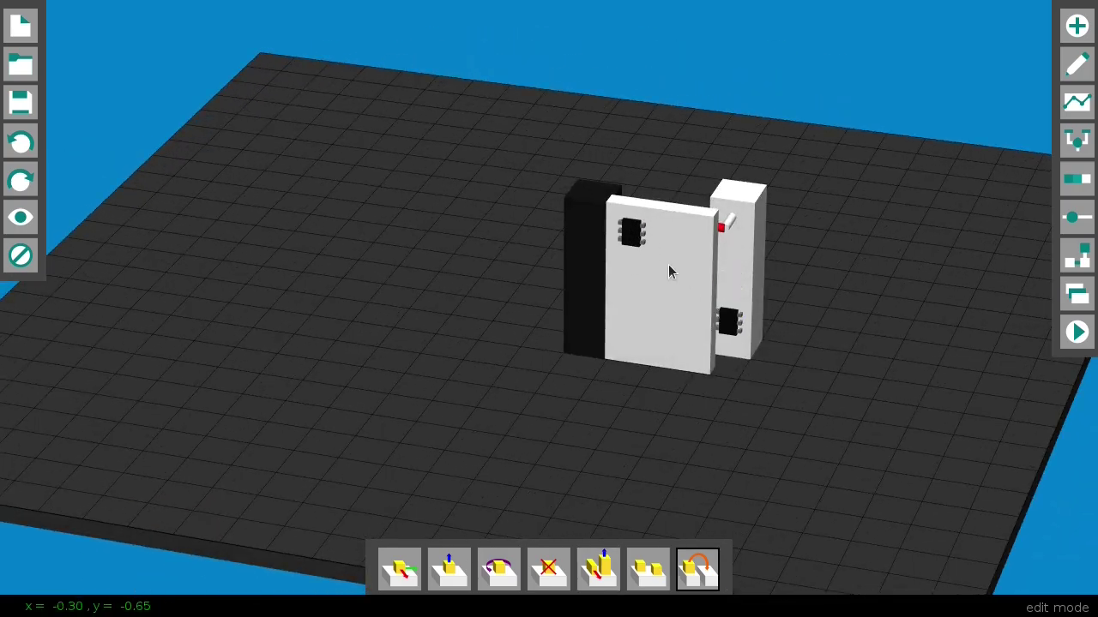
drag(668, 264, 680, 238)
key(g)
click(682, 239)
click(718, 299)
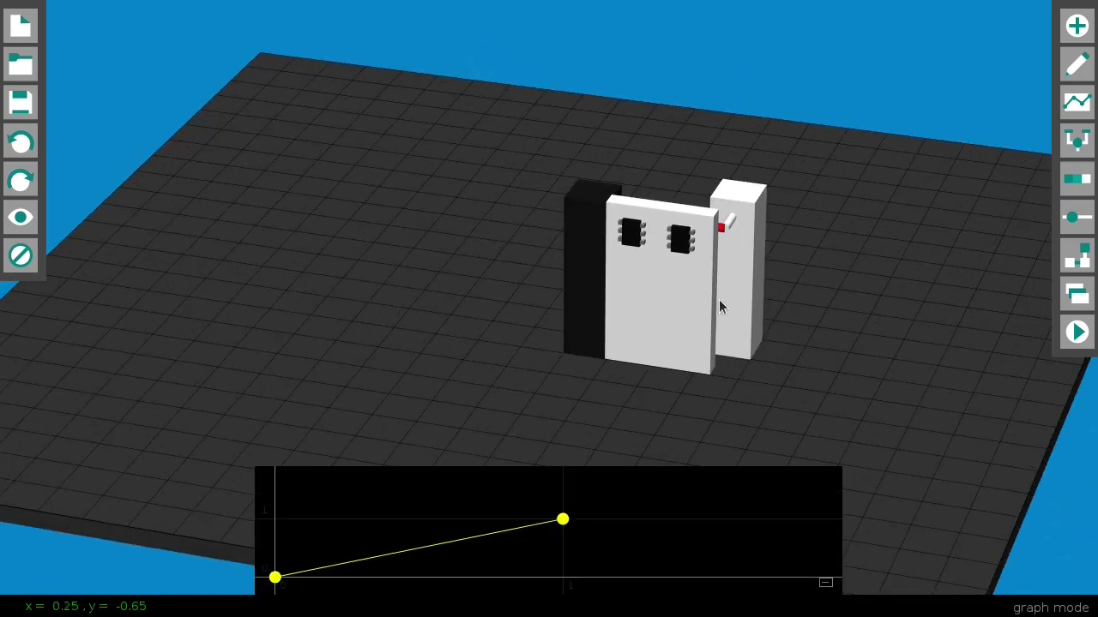
- Place a red button on the ground at x 3.00, y 2.00 and a motherboard at the center of the slab
key(a)
click(795, 460)
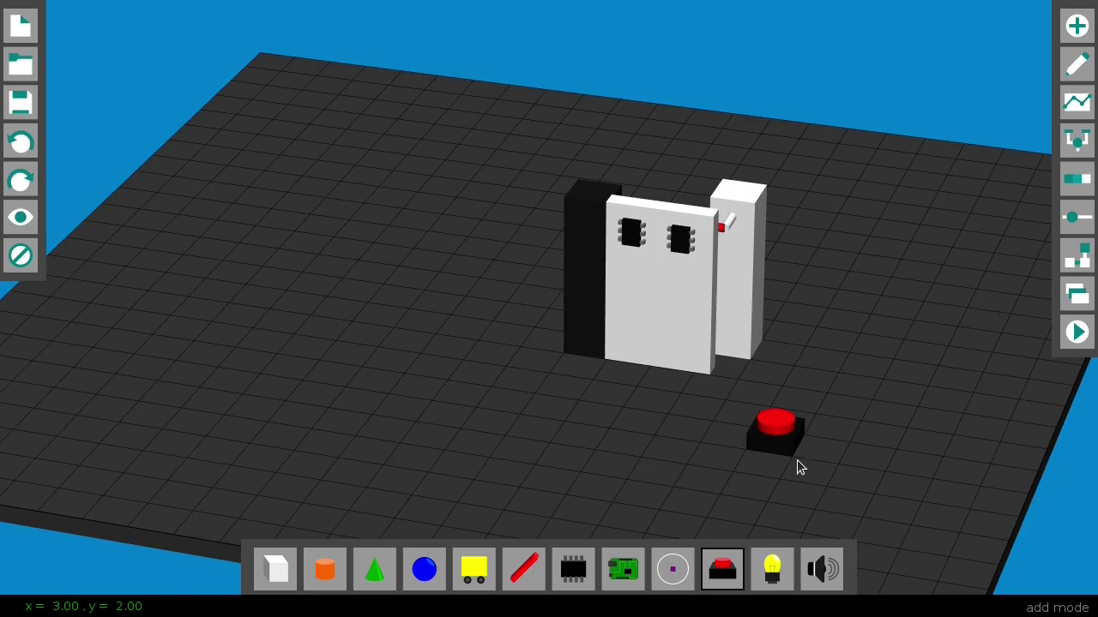
key(8)
click(650, 279)
- Connect the red button and both chips to the motherboard, and wire the button's pin to the second chip's pin
key(m)
click(658, 290)
click(775, 421)
click(680, 238)
click(631, 231)
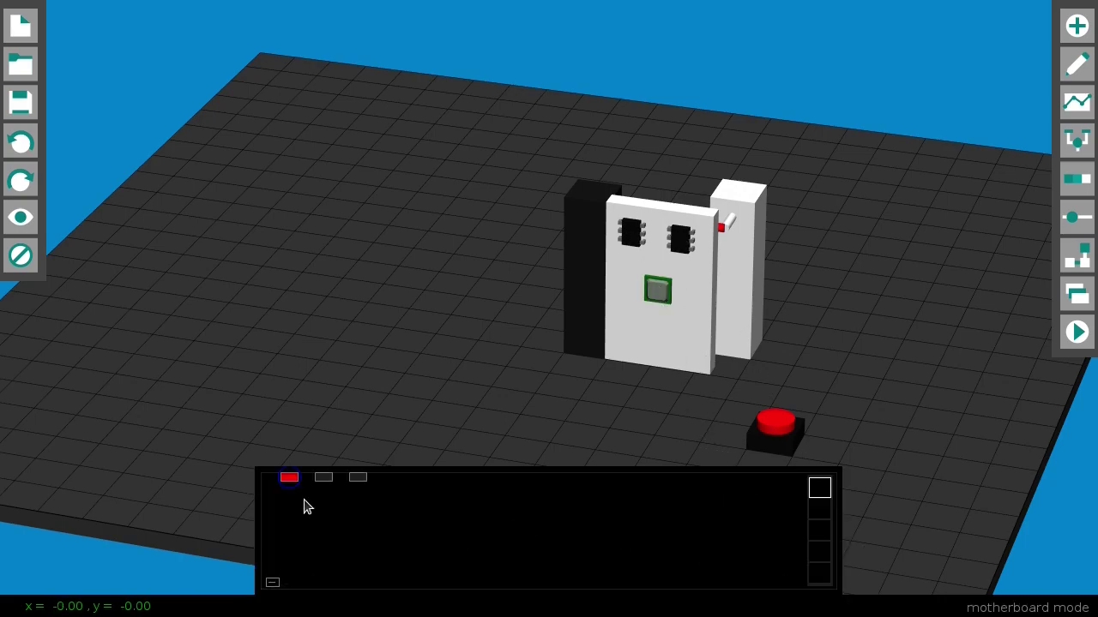
click(291, 480)
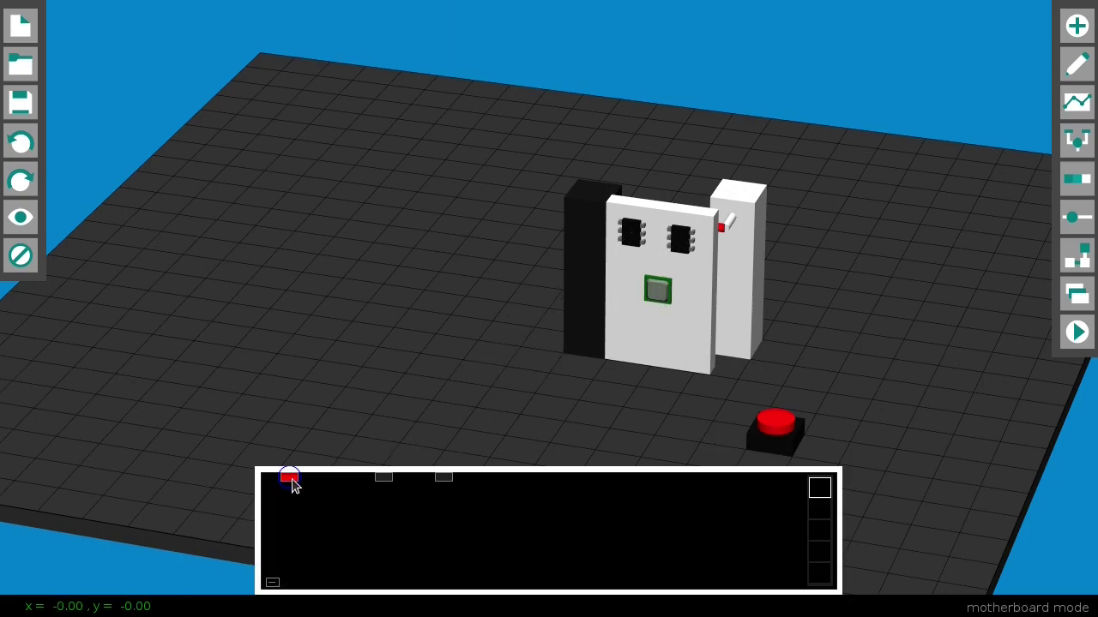
click(444, 482)
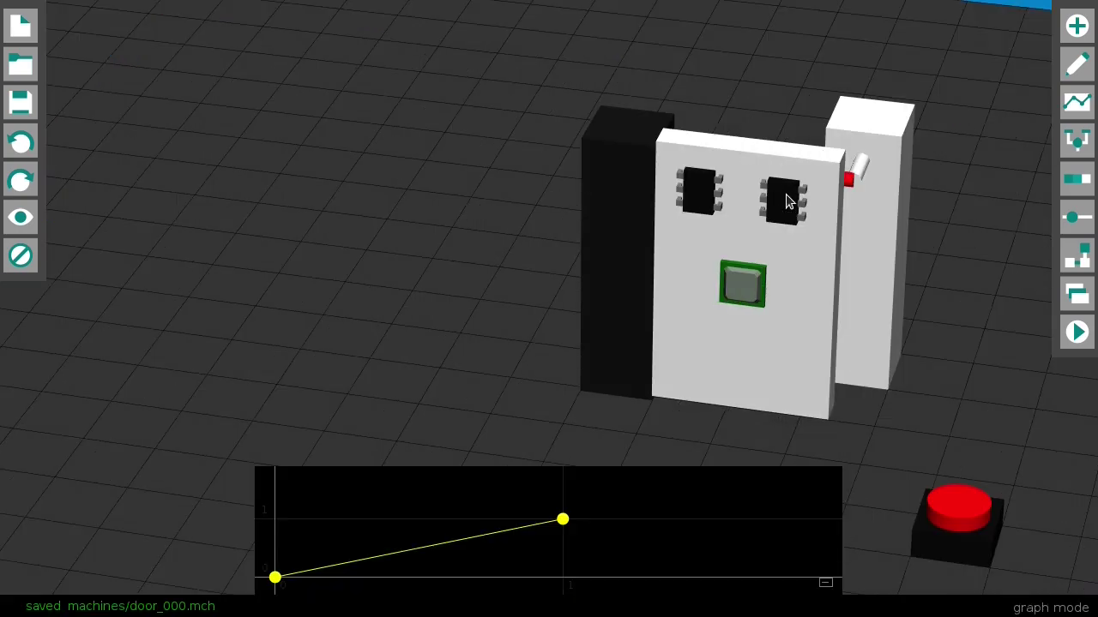
- Play the two chips' motions in graph mode, and test the red button in simulation mode
click(786, 195)
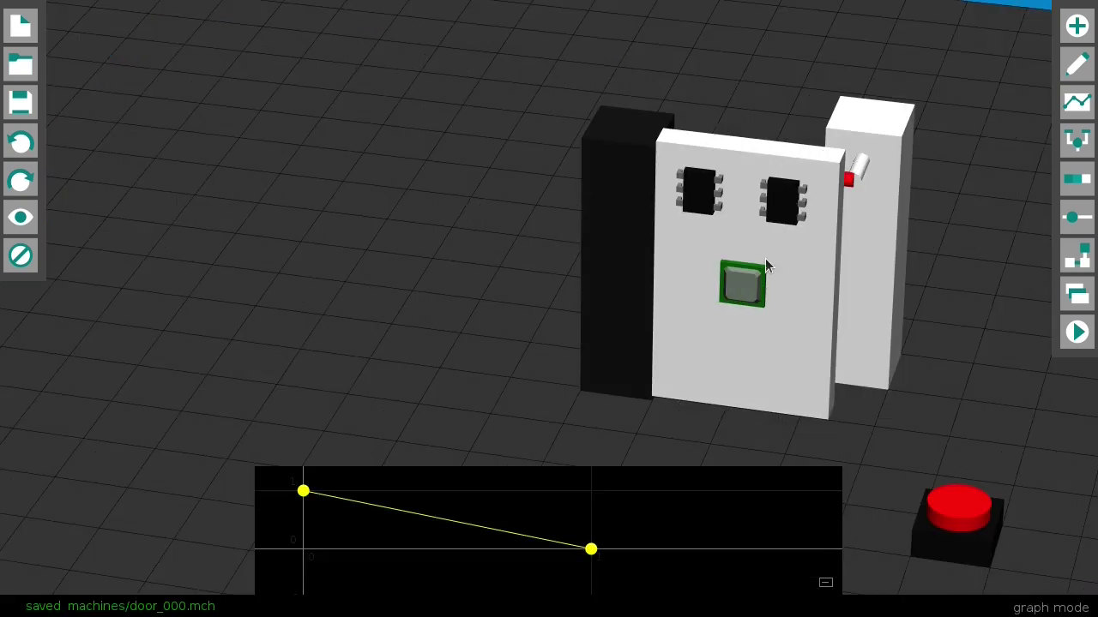
key(space)
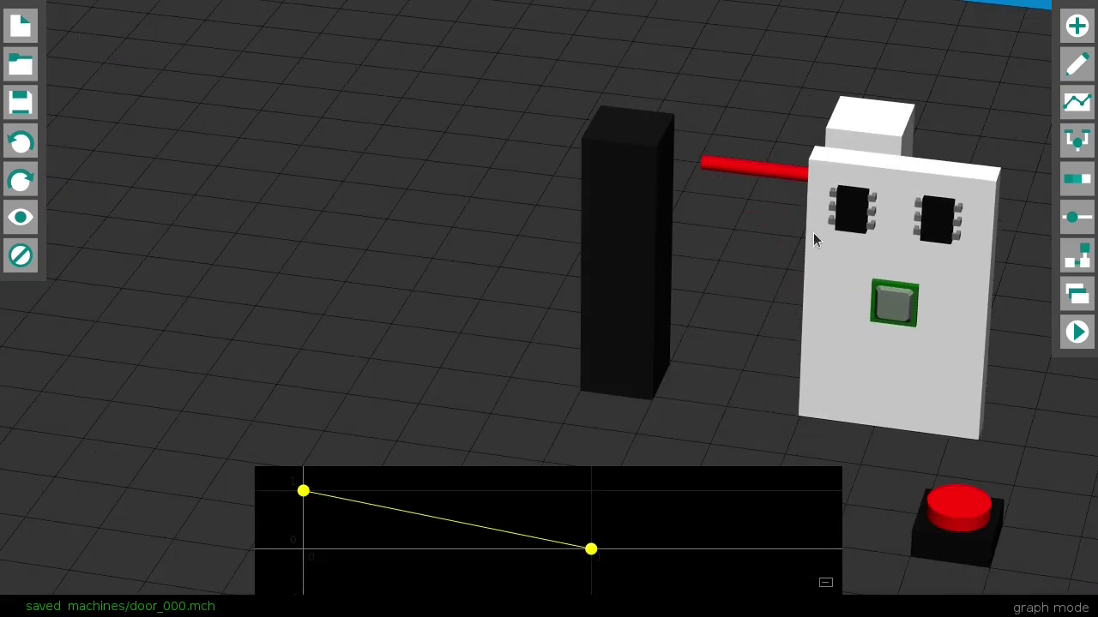
click(854, 207)
key(space)
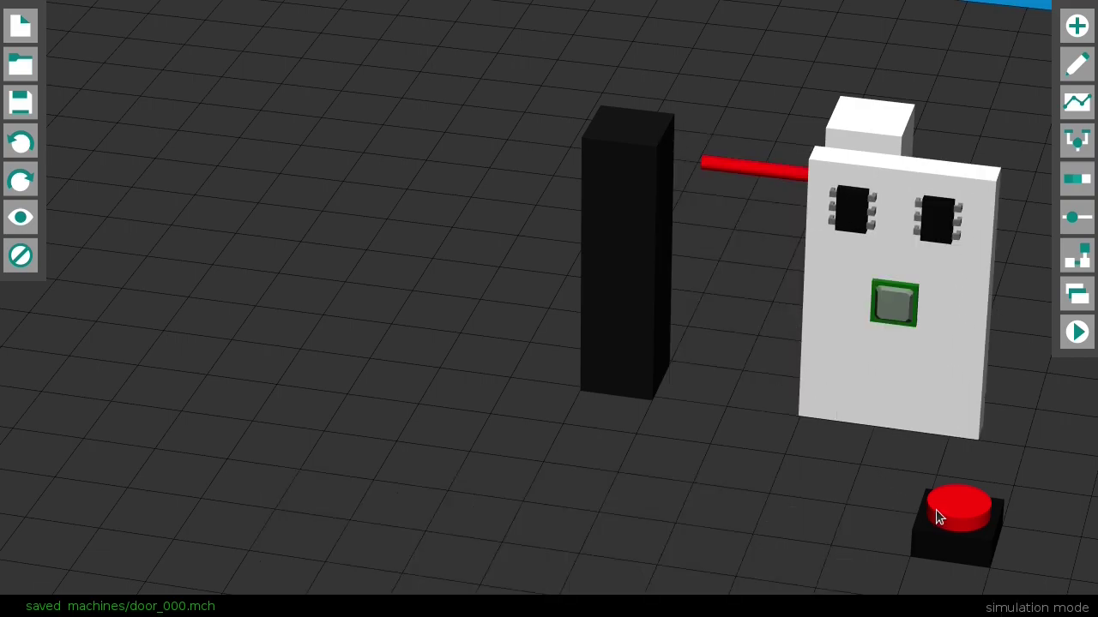
click(941, 513)
click(942, 514)
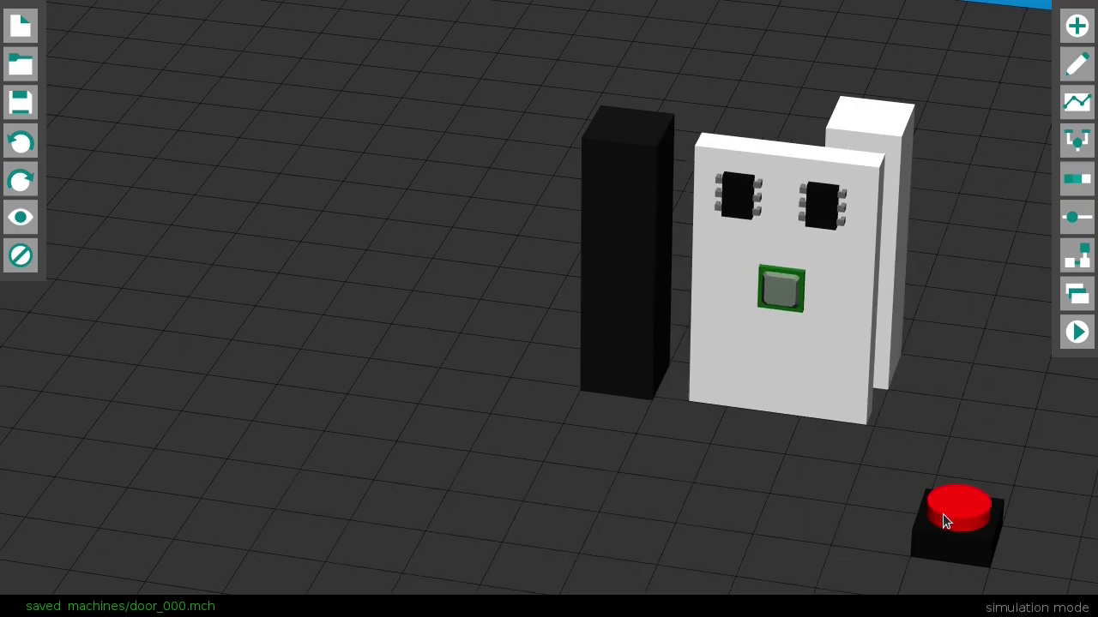
- Add purple sensors on the slab's edge at x -0.50, y -0.25 and on the black block at x 0.50, y 0.55
key(Escape)
click(620, 271)
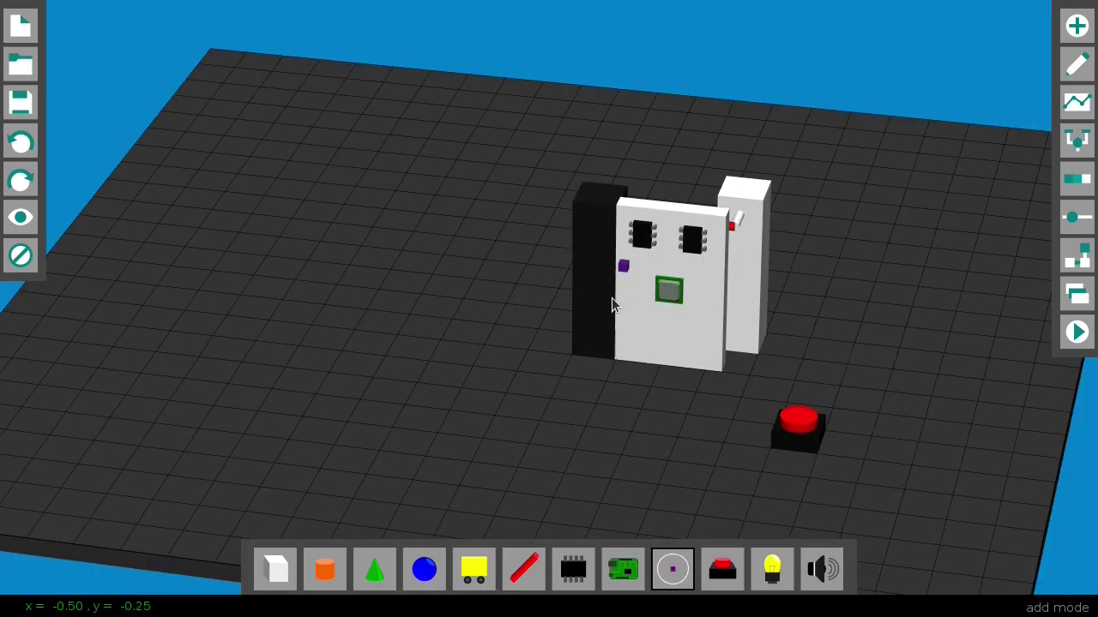
scroll(608, 282, up, 5)
middle_drag(690, 267, 689, 327)
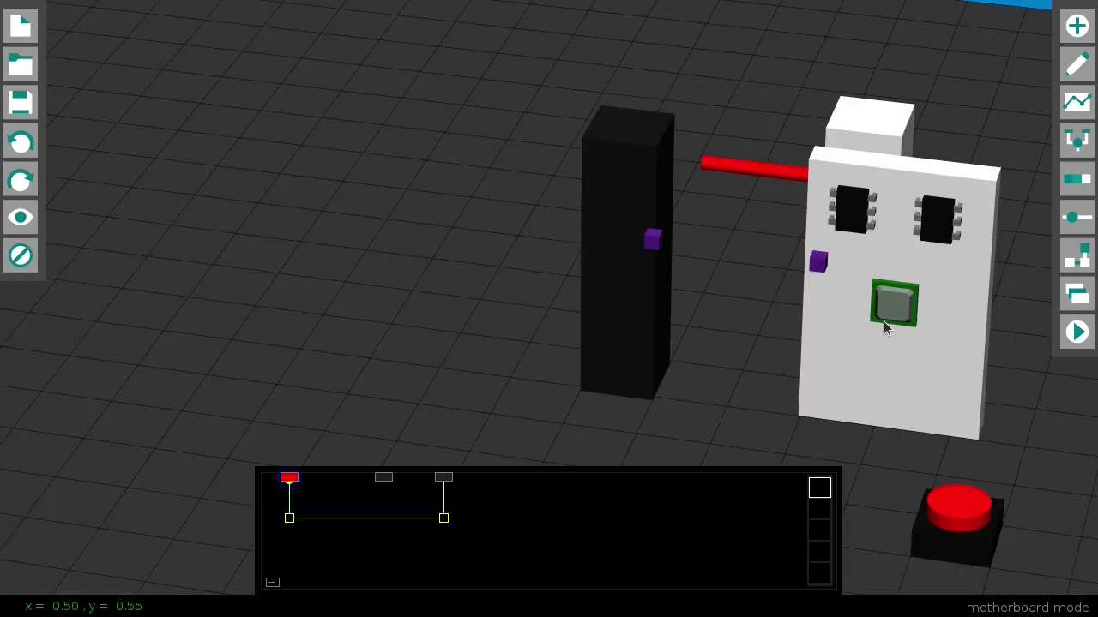
- Connect the slab's sensor to the motherboard and replace the direct wire with an AND gate joining button and sensor to the second chip
click(814, 262)
right_click(319, 517)
click(293, 484)
click(309, 526)
click(289, 482)
click(289, 524)
click(311, 524)
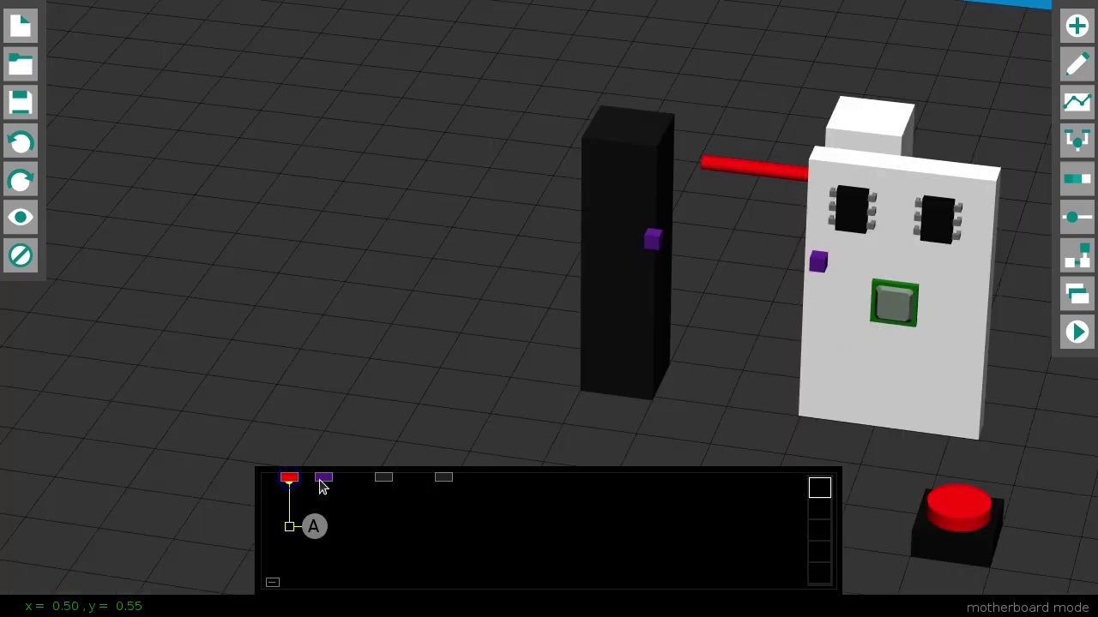
drag(317, 524, 443, 479)
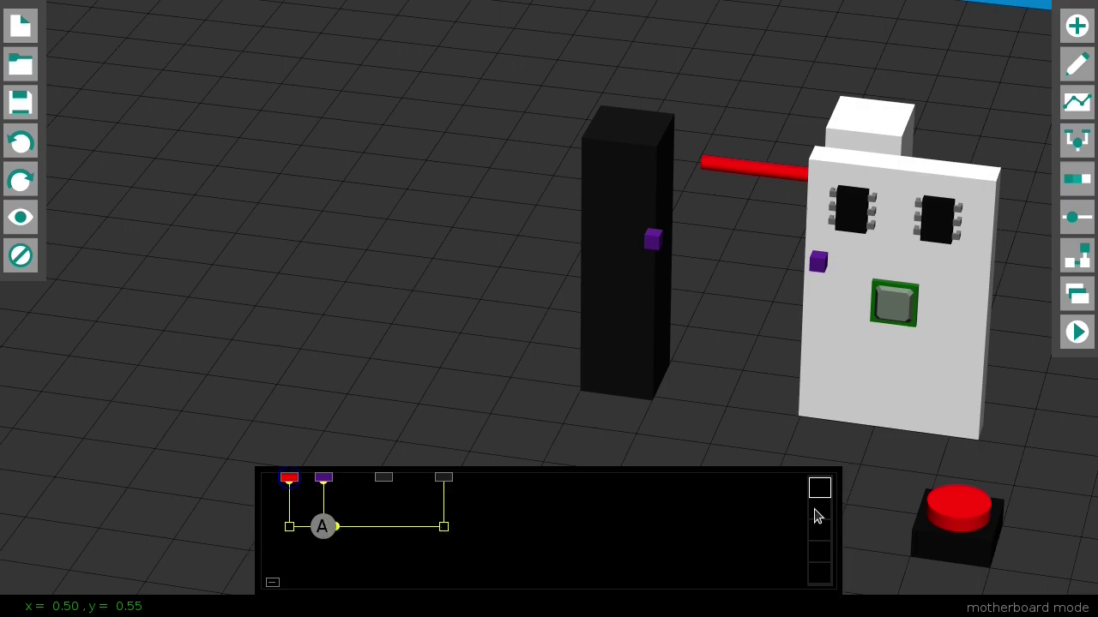
- On the motherboard's second page, wire the button and the sensor inverted by a NOT gate through an AND gate to the first chip
click(819, 512)
click(324, 519)
click(326, 548)
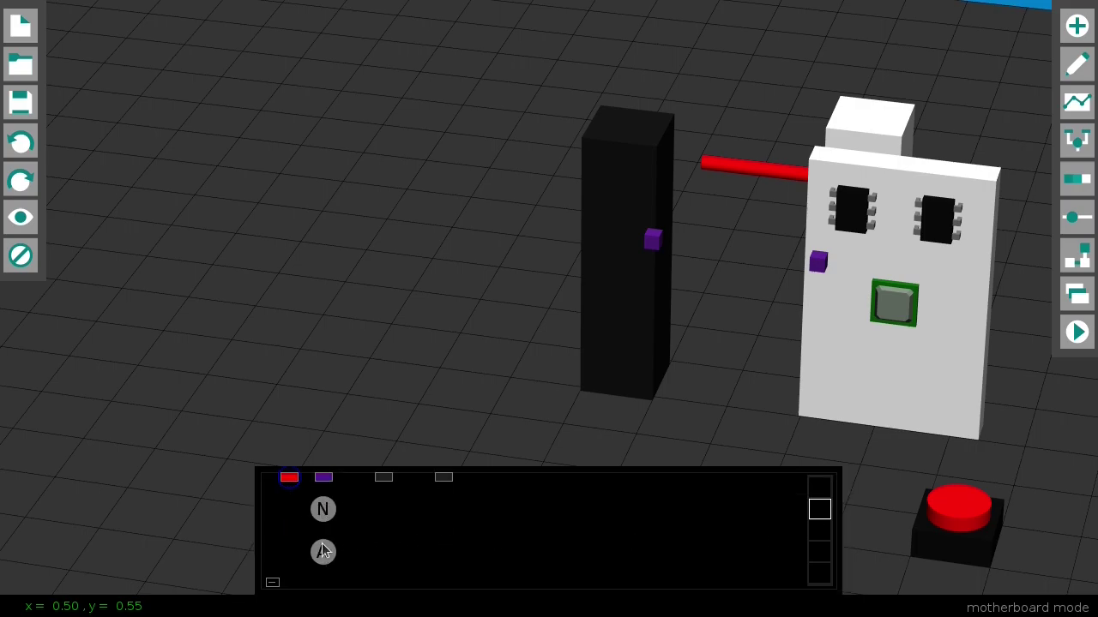
drag(323, 478, 325, 525)
mouse_move(289, 478)
mouse_down()
mouse_move(322, 552)
mouse_move(394, 509)
mouse_move(383, 477)
mouse_up()
click(818, 489)
click(822, 507)
- Start the simulation and operate the sliding door with the red button
click(557, 416)
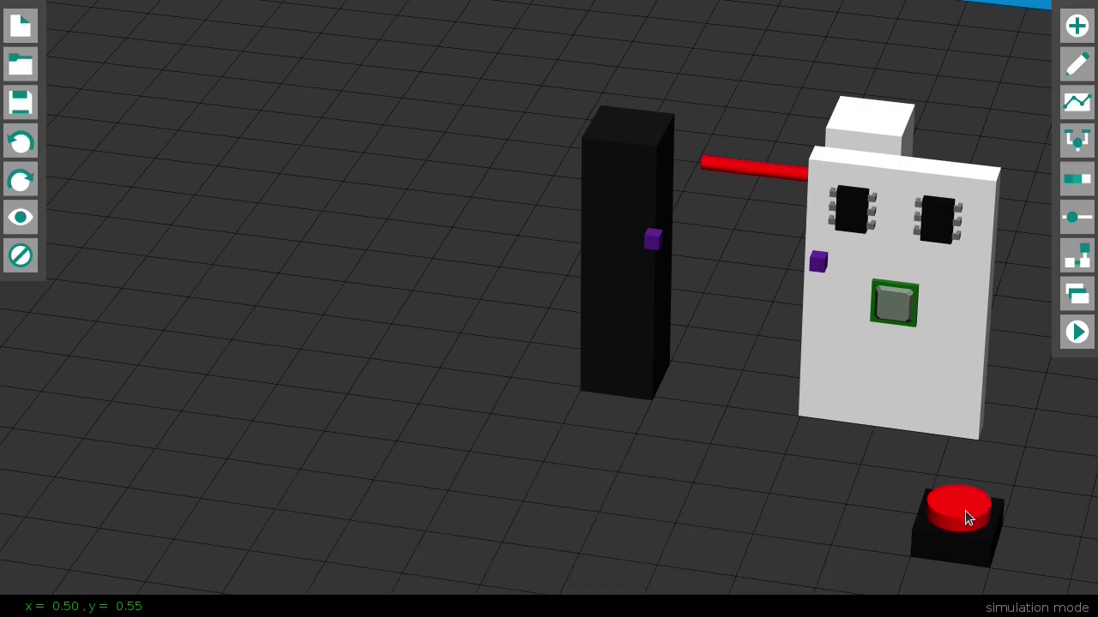
click(965, 510)
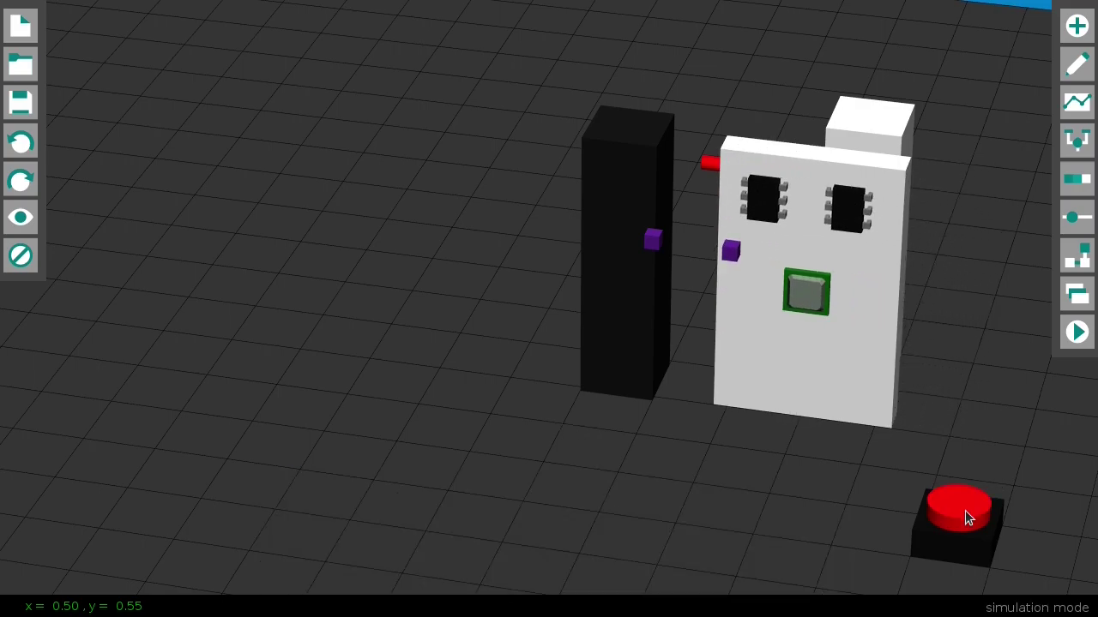
click(965, 510)
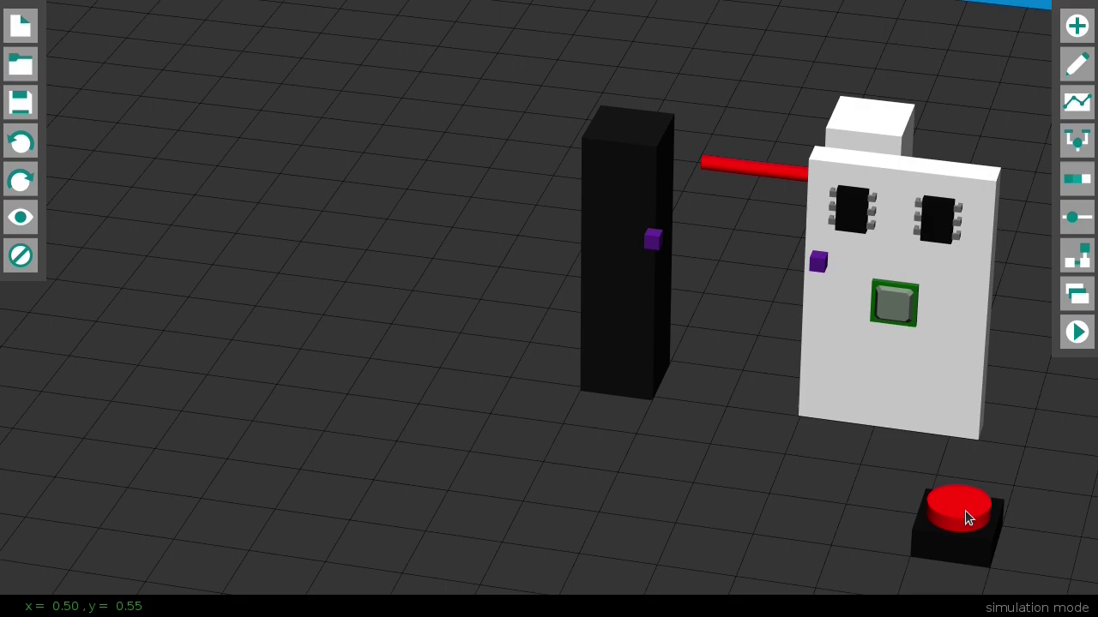
- View the button and probe script that activates the open and close chips, and test the door repeatedly with the red button
key(alt+Tab)
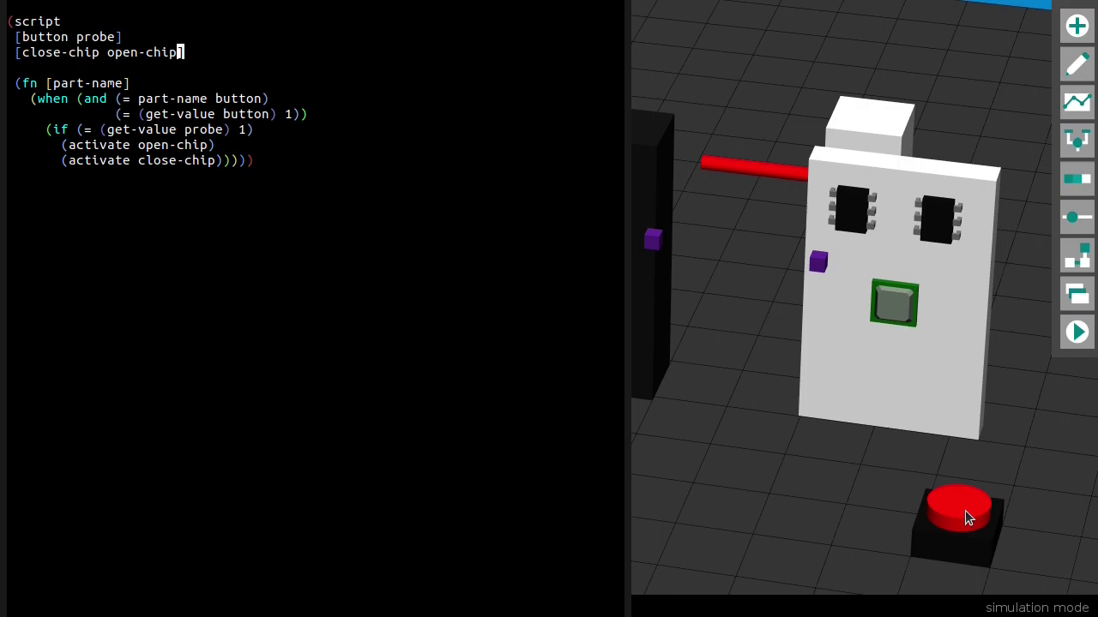
key(ctrl+e)
click(965, 510)
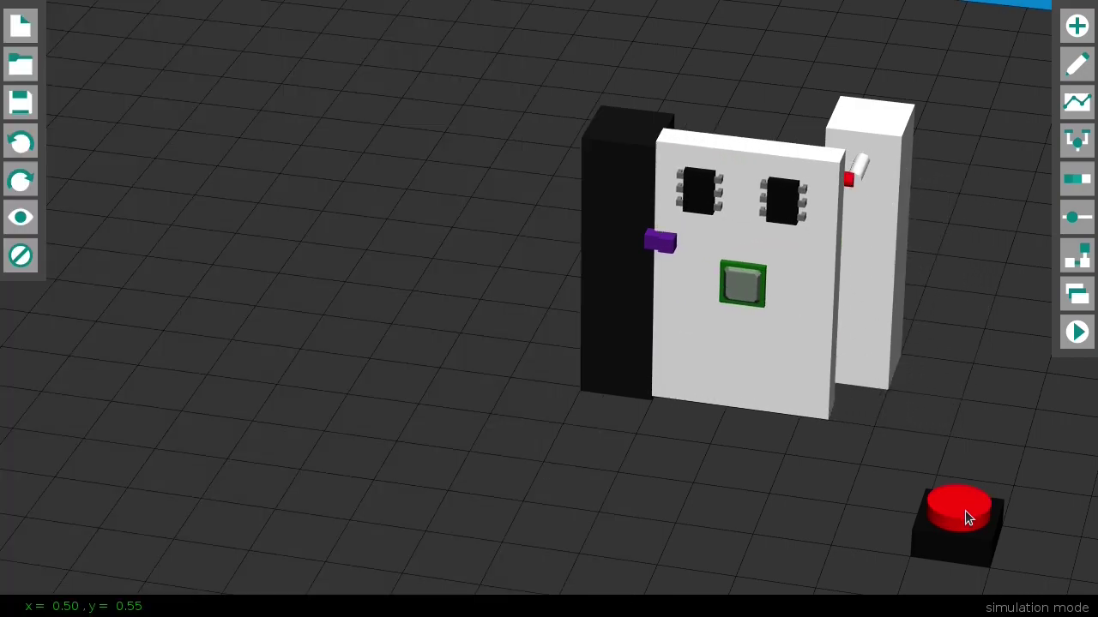
click(965, 510)
click(965, 510)
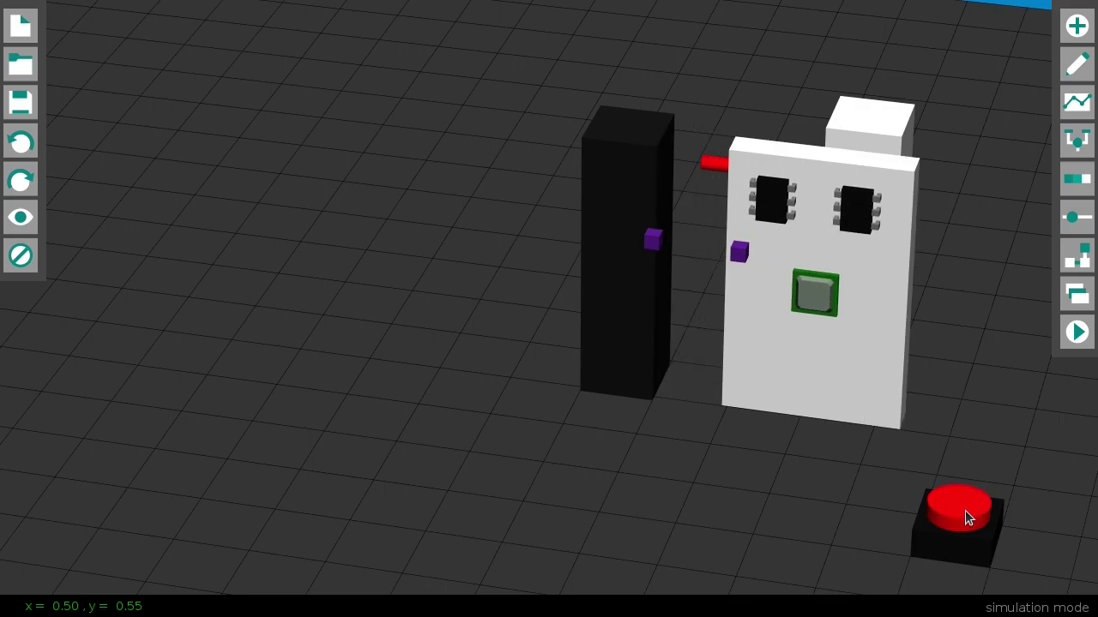
click(965, 511)
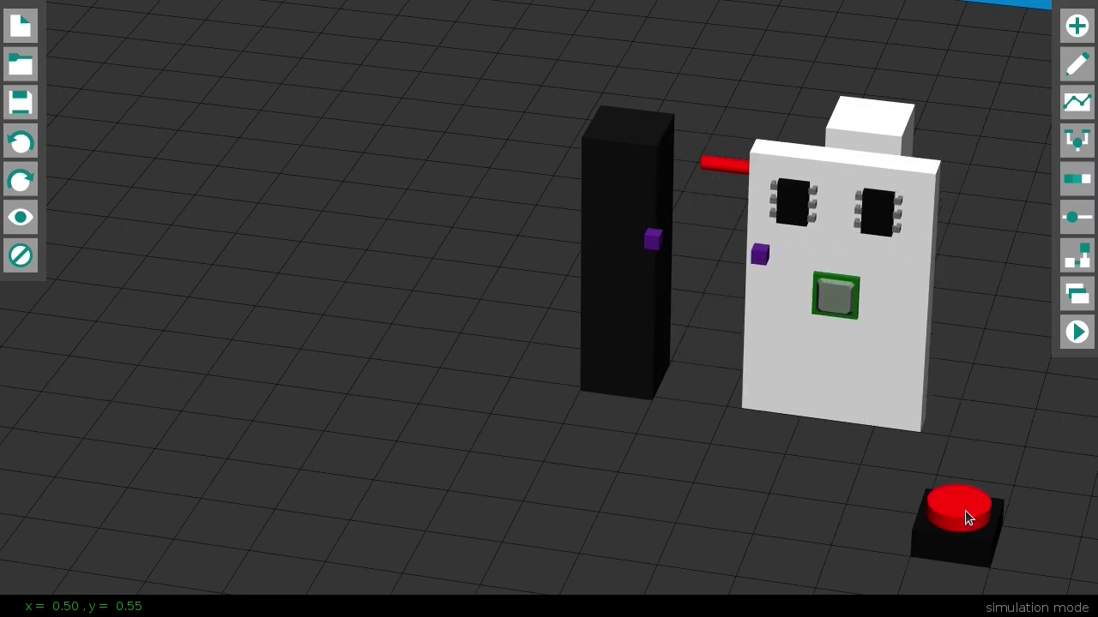
click(965, 510)
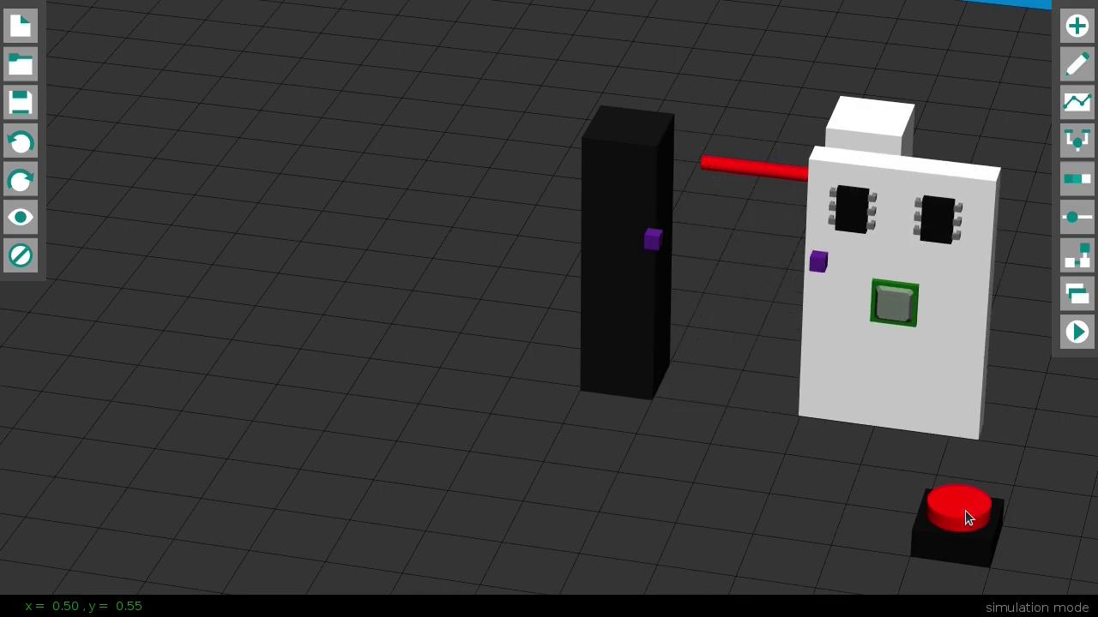
- Switch to Blender and add a cylinder with 10 vertices
key(alt+Tab)
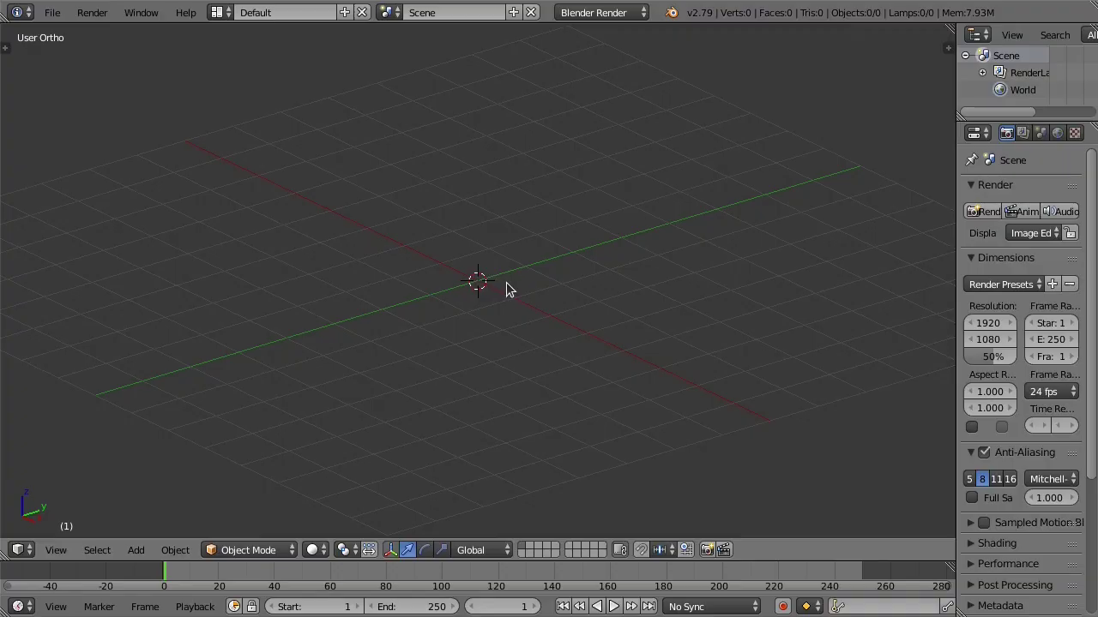
key(alt+a)
key(alt+a)
key(shift+a)
mouse_move(527, 357)
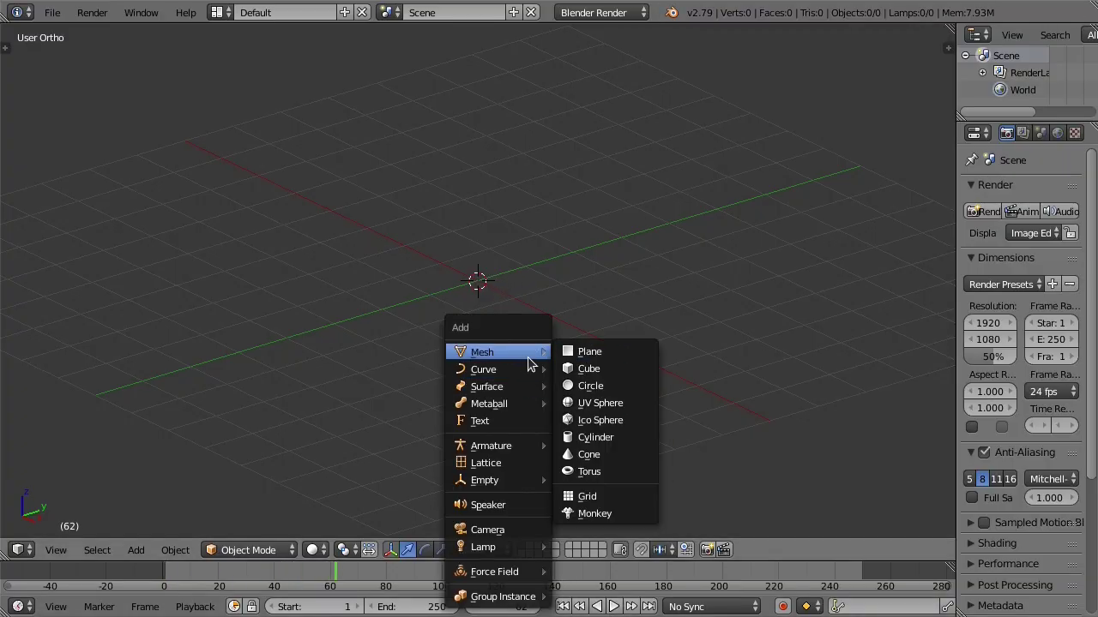
click(620, 433)
key(t)
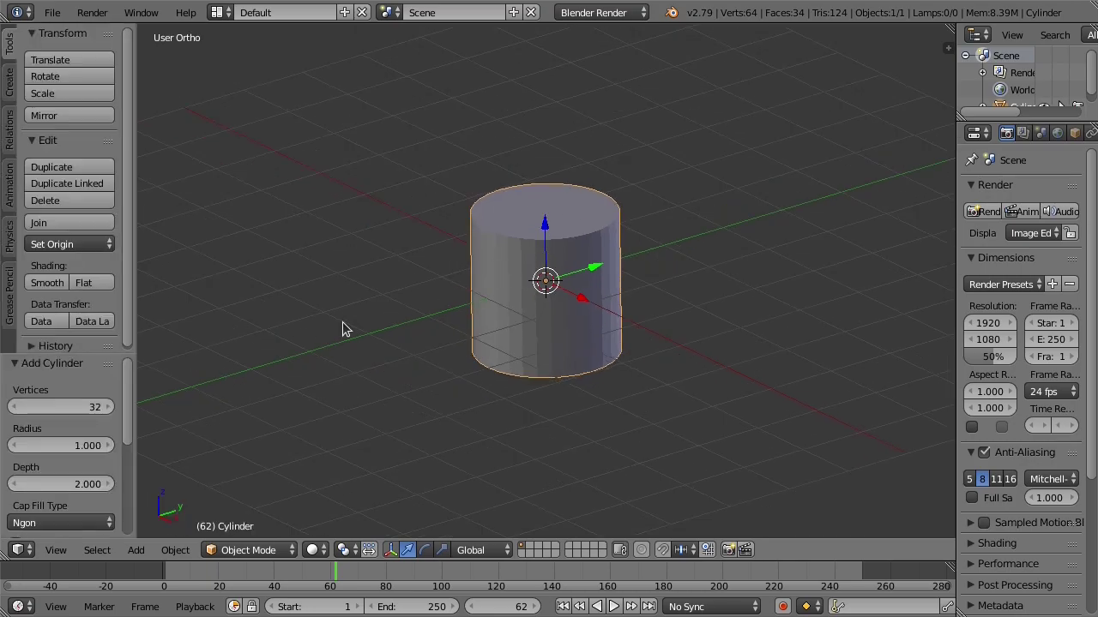
double_click(100, 405)
text(10)
key(Return)
- Scale the cylinder to 0.4 along the Z axis
scroll(612, 233, up, 5)
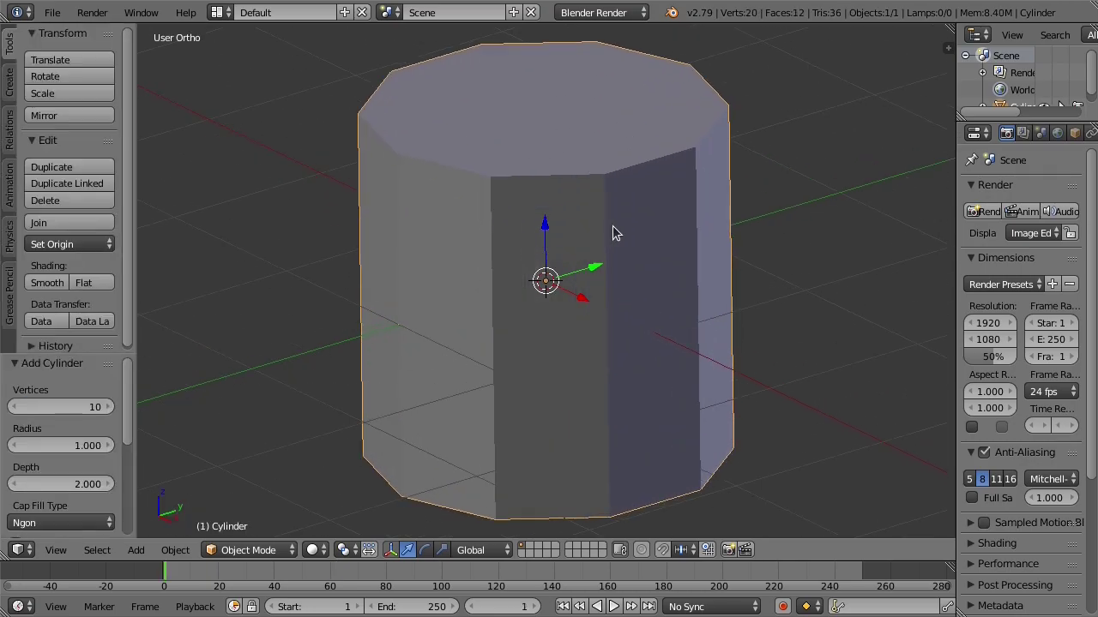
text(sz0.2)
key(BackSpace)
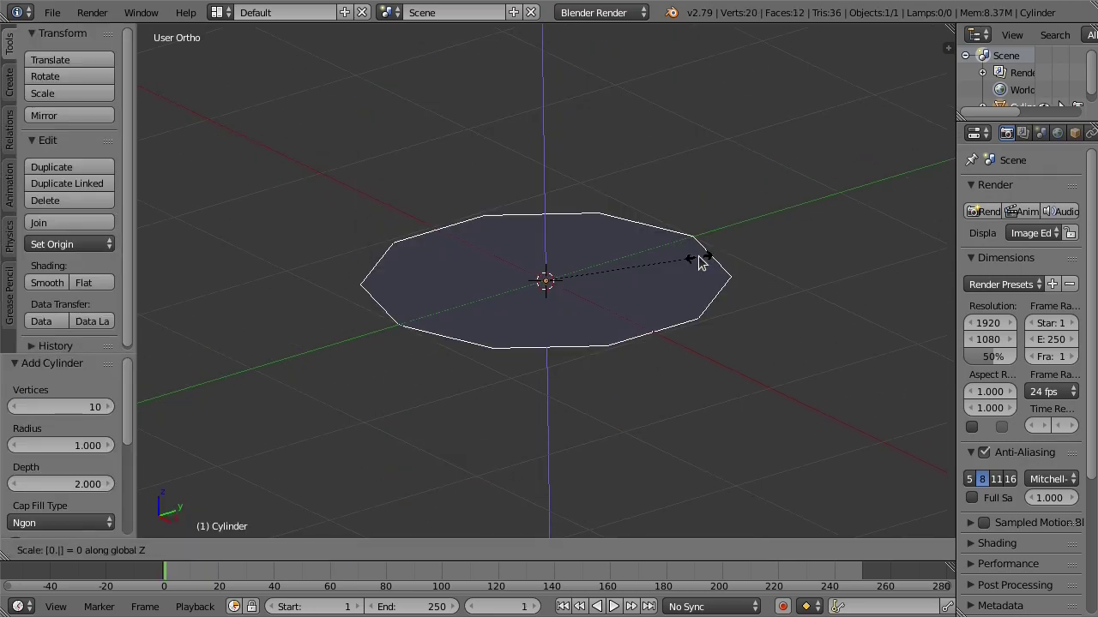
text(4)
key(Return)
middle_drag(684, 418, 586, 406)
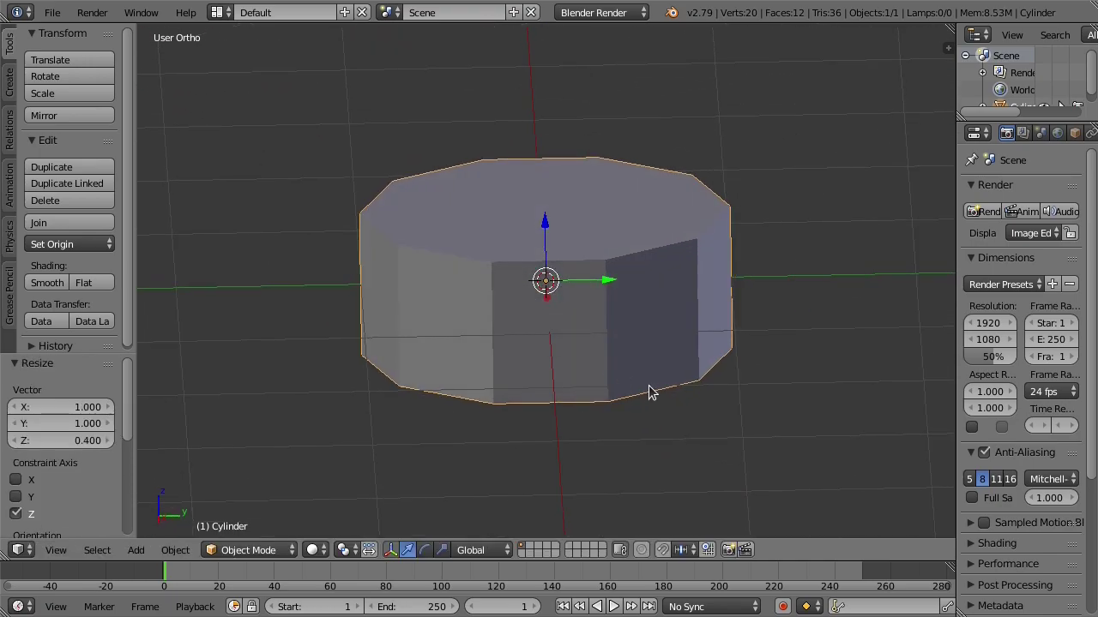
- Return from the numbers.png UV layout to the 3D view and display the cylinder with Texture shading
click(18, 553)
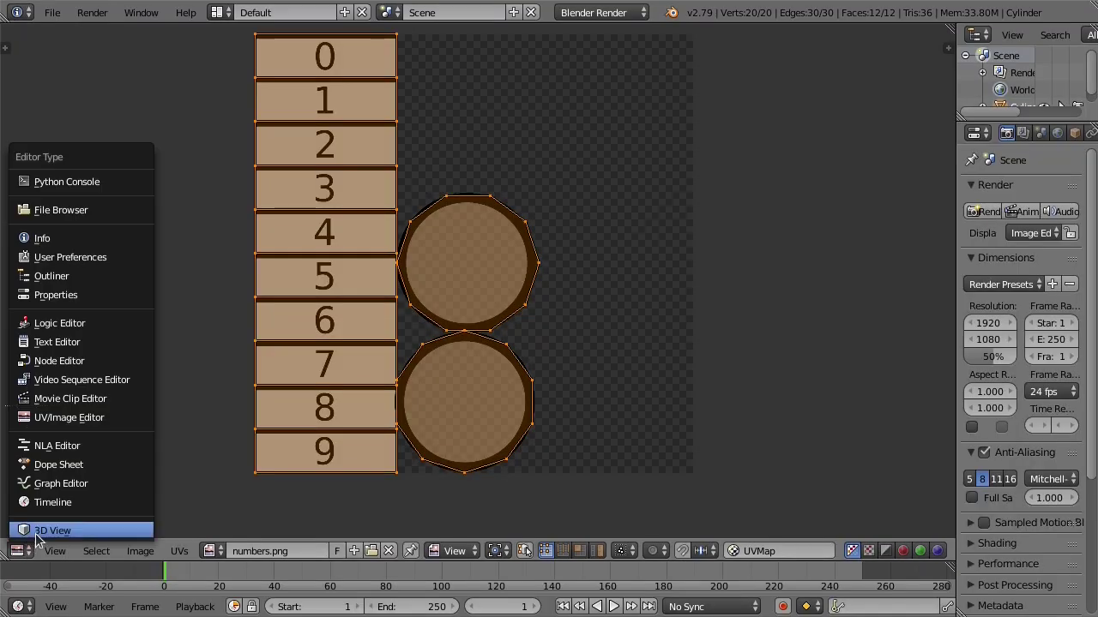
click(43, 549)
click(296, 556)
click(343, 477)
key(g)
right_click(490, 460)
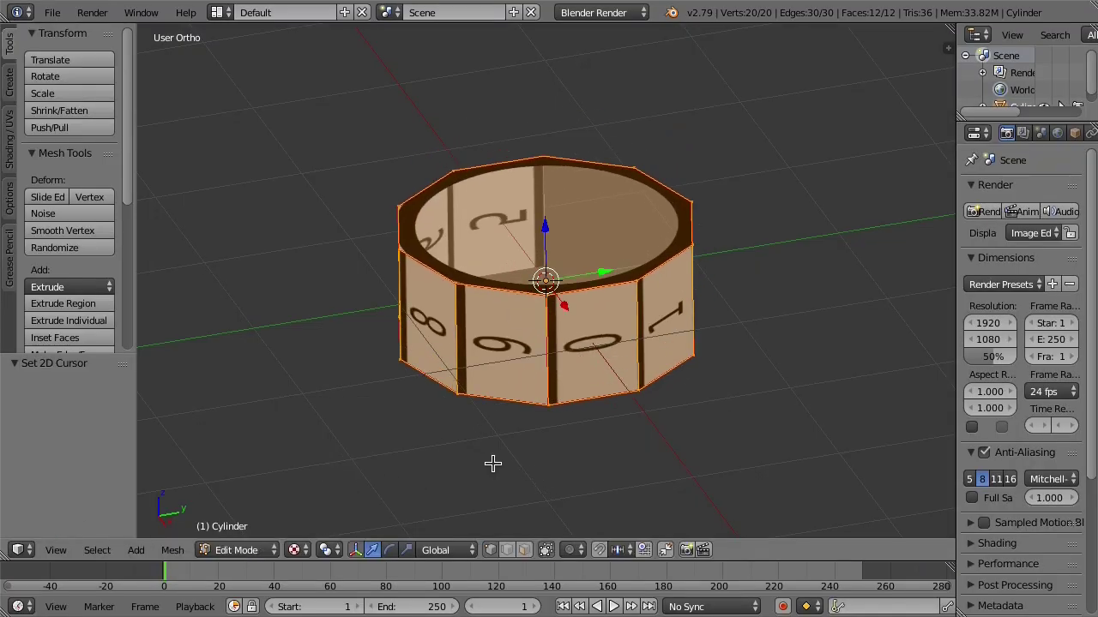
- Leave Edit Mode, inspect the numbered cylinder from another angle and deselect it
key(Tab)
middle_drag(490, 460, 502, 292)
key(a)
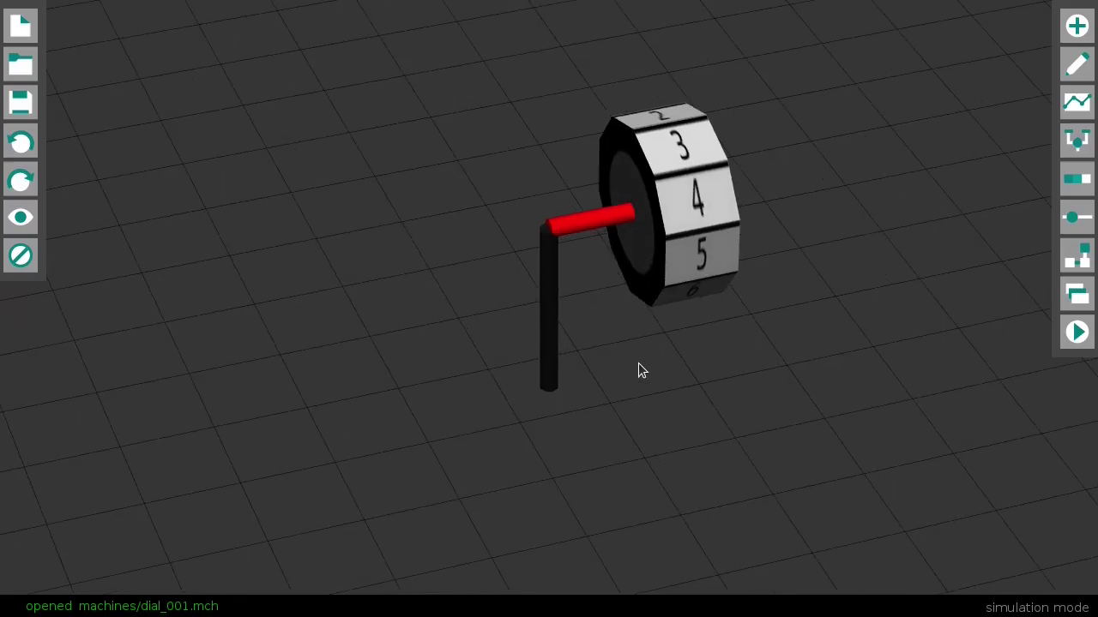
- Rotate the numbered dial on its axle several times in both directions, viewing it from the side with the white peg
middle_drag(638, 362, 594, 342)
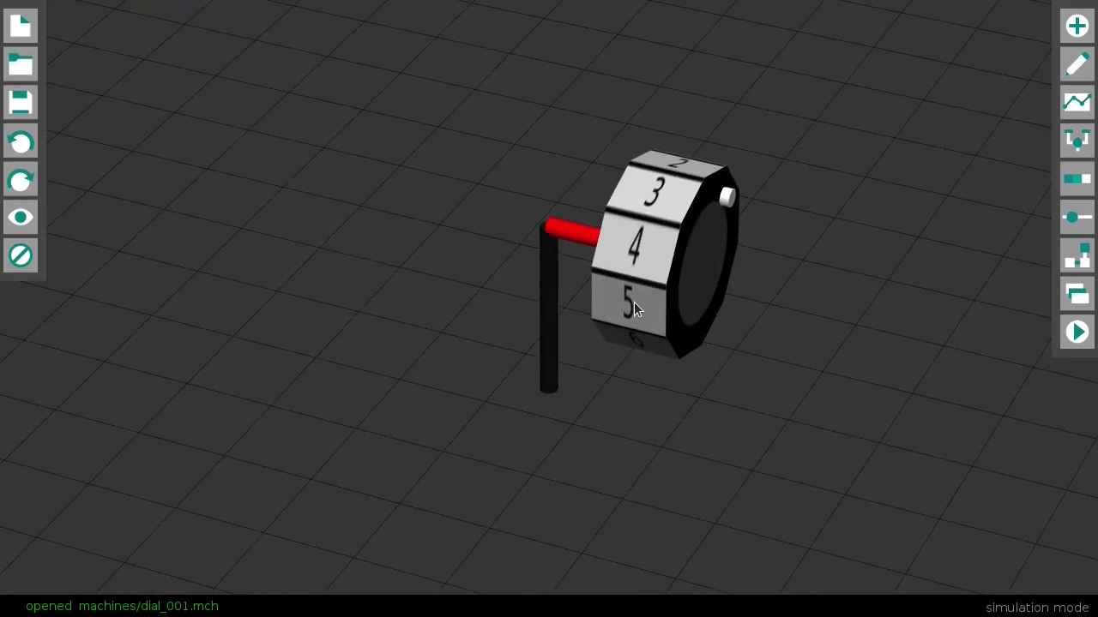
drag(634, 302, 634, 414)
drag(646, 229, 647, 381)
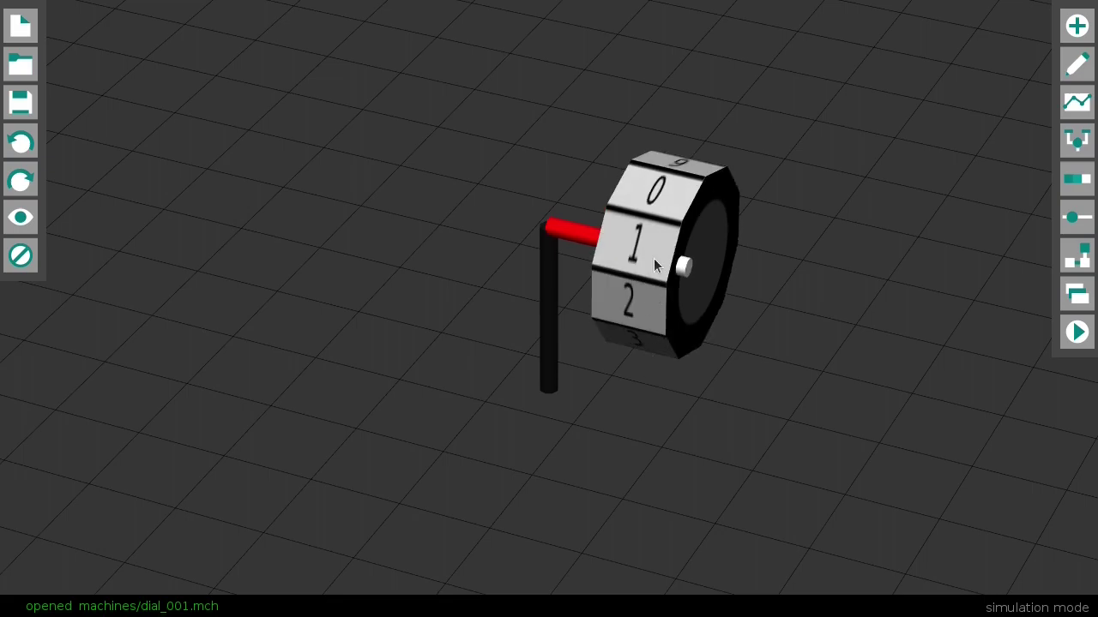
drag(652, 247, 644, 471)
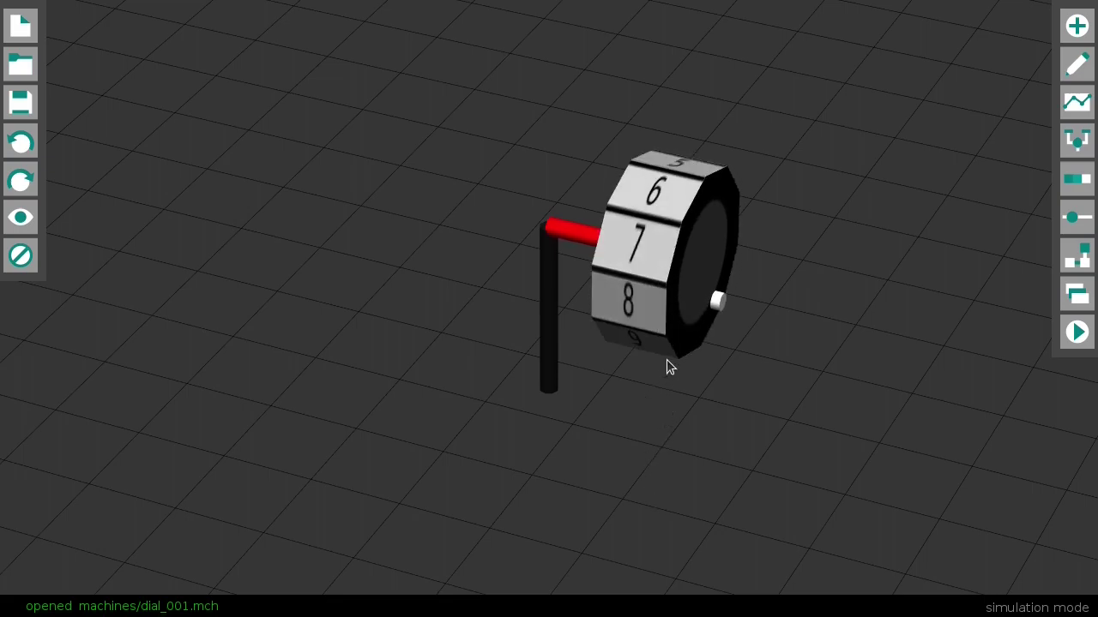
drag(644, 256, 646, 173)
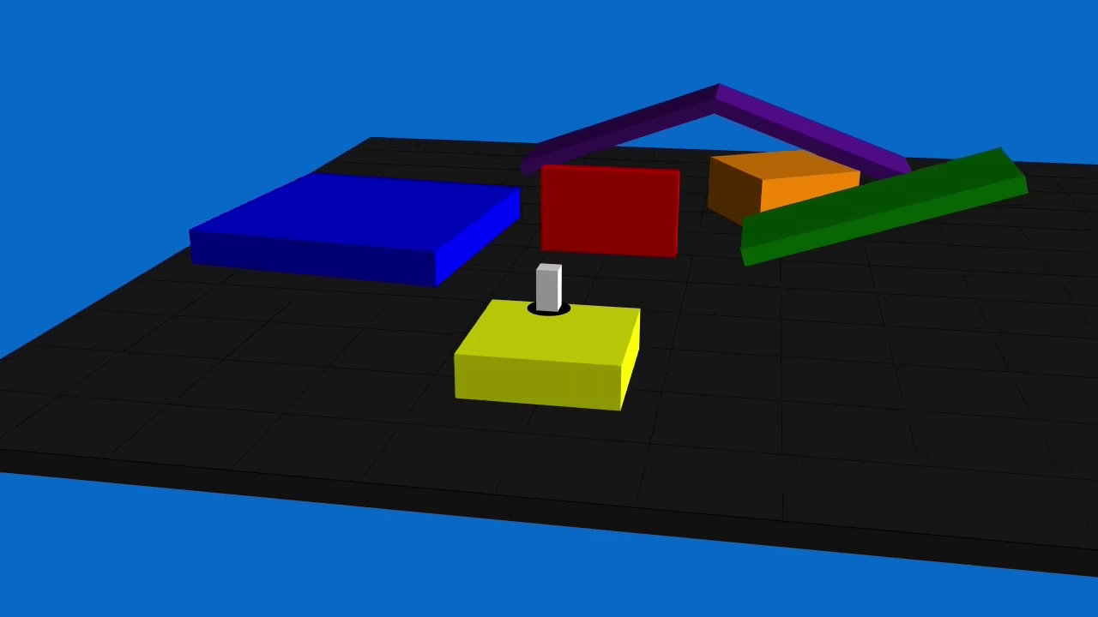
- Move the avatar from the yellow block onto the blue platform and make it jump there
key(space)
key(a)
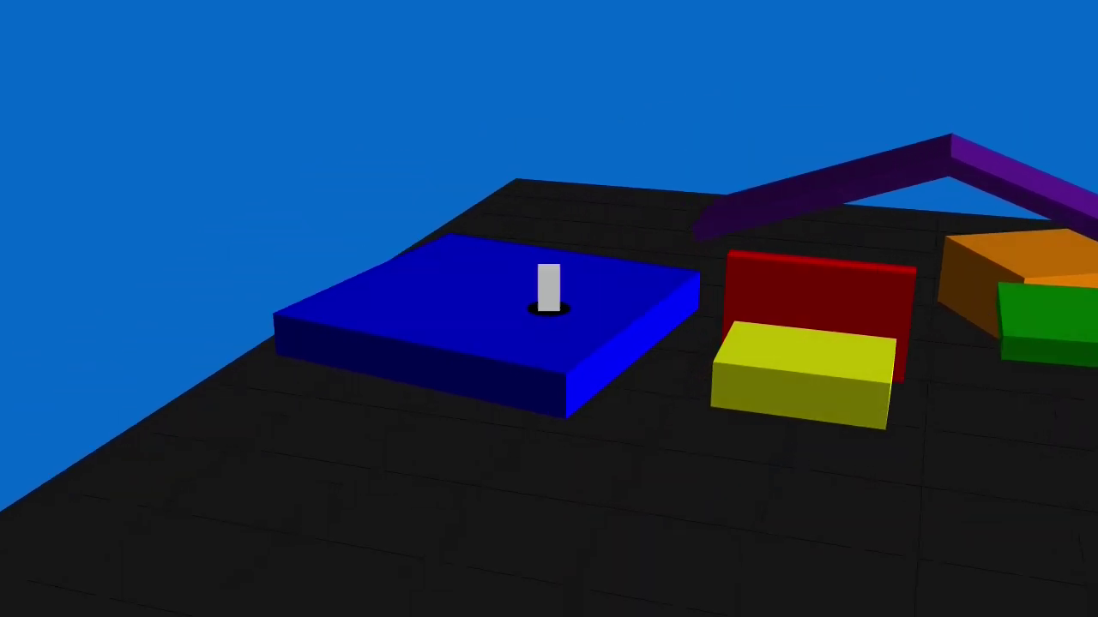
key(w)
key(s)
key(space)
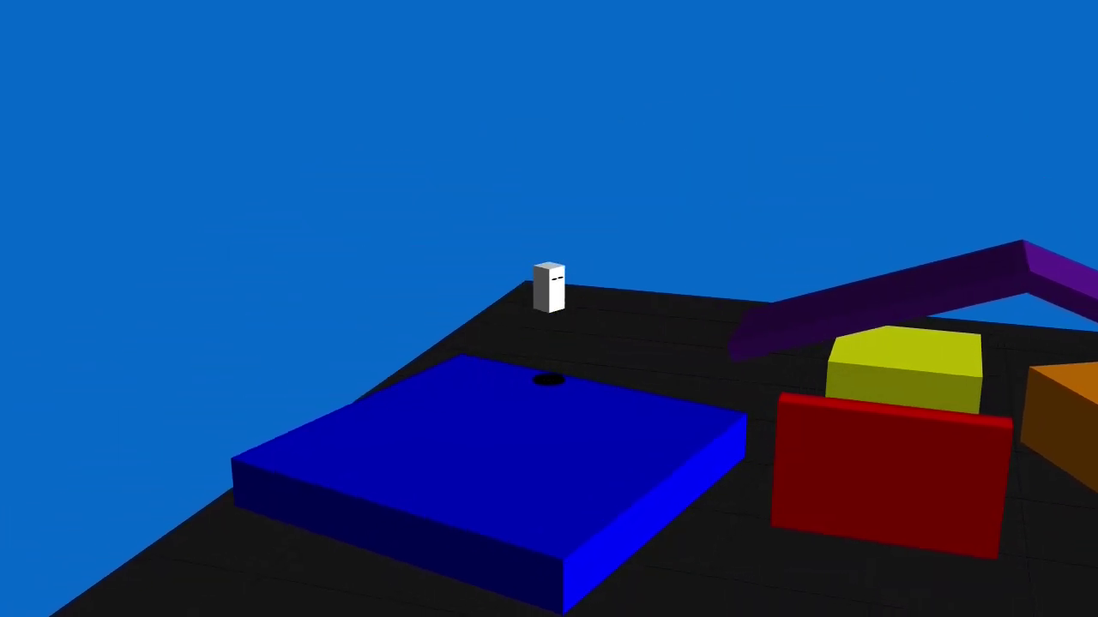
key(s)
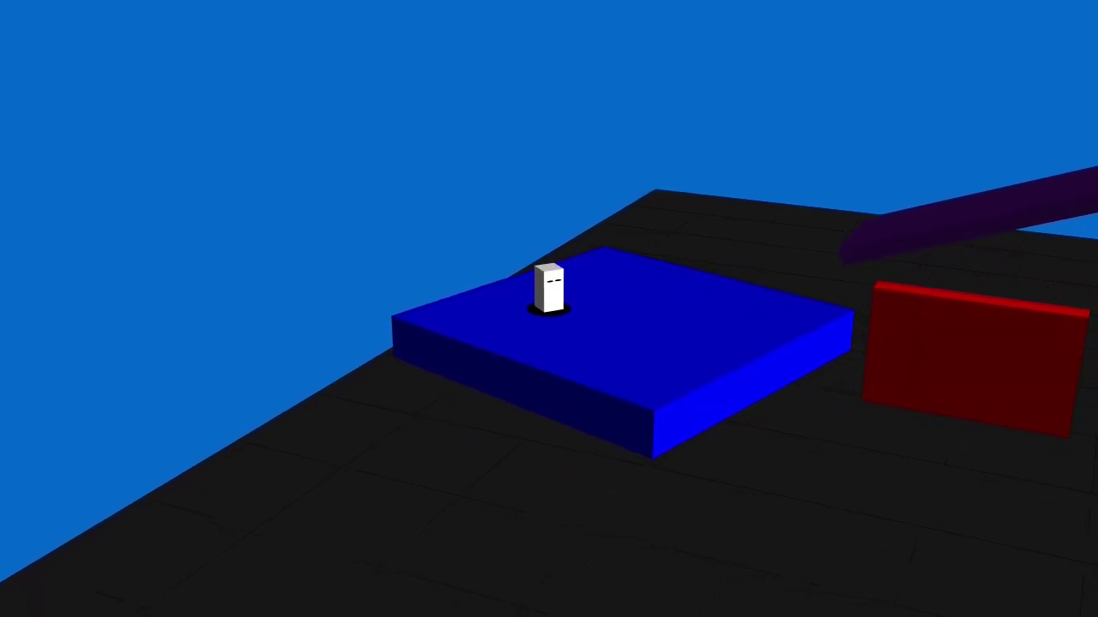
- Take the avatar off the blue platform and past the yellow block to the ground beside the red wall
key(d)
key(space)
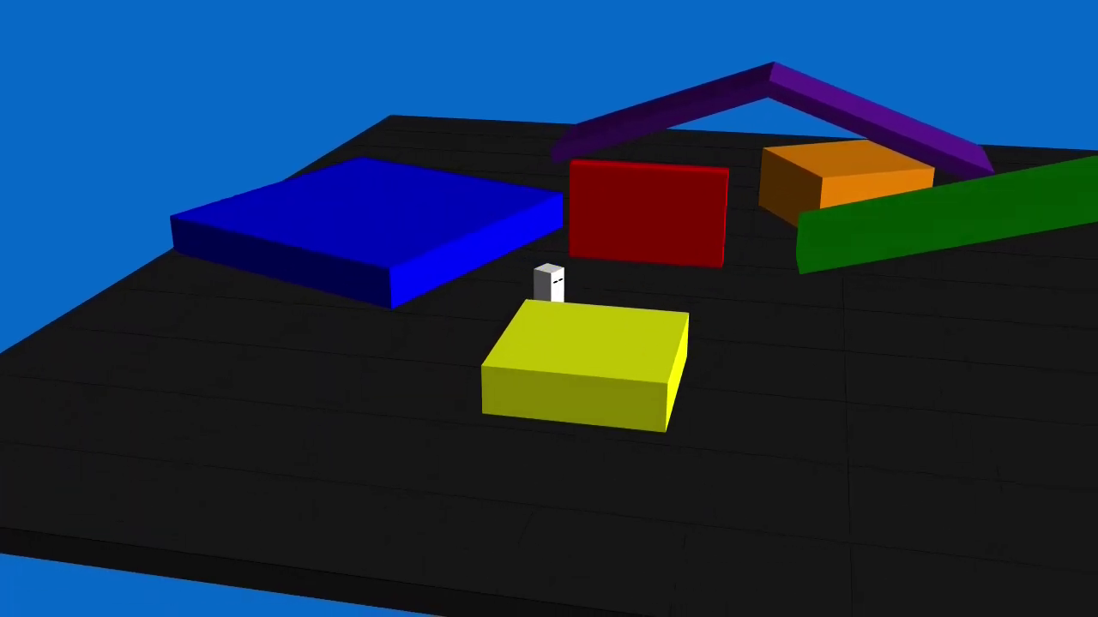
key(d)
key(w)
key(space)
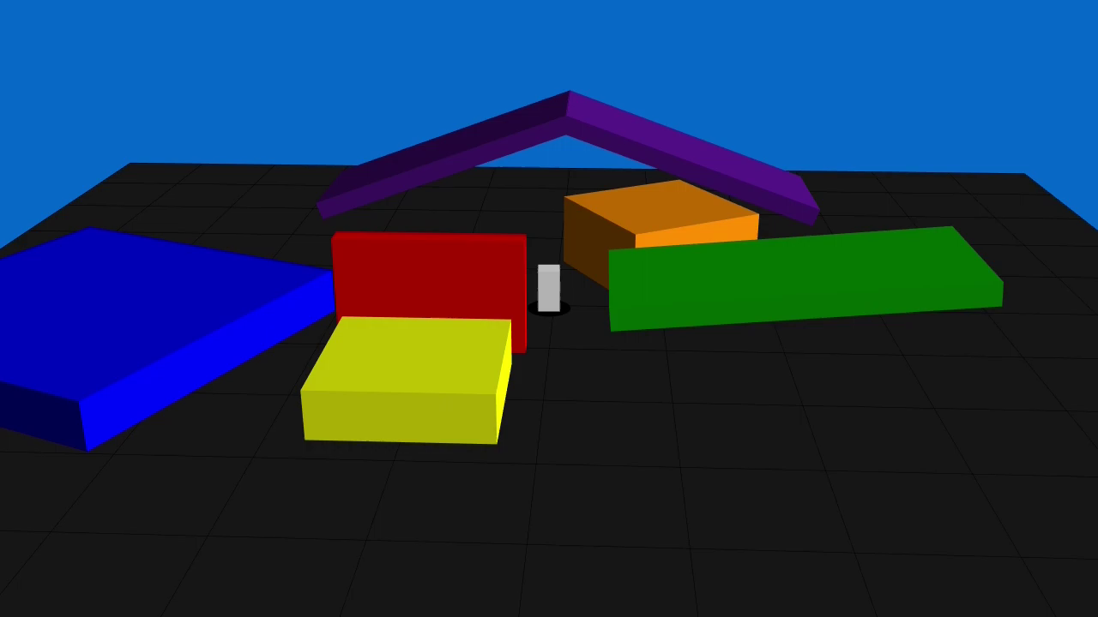
- Jump the avatar past the green ramp and the orange block onto the slope of the purple ramp
key(d)
key(s)
key(space)
key(w)
key(a)
key(space)
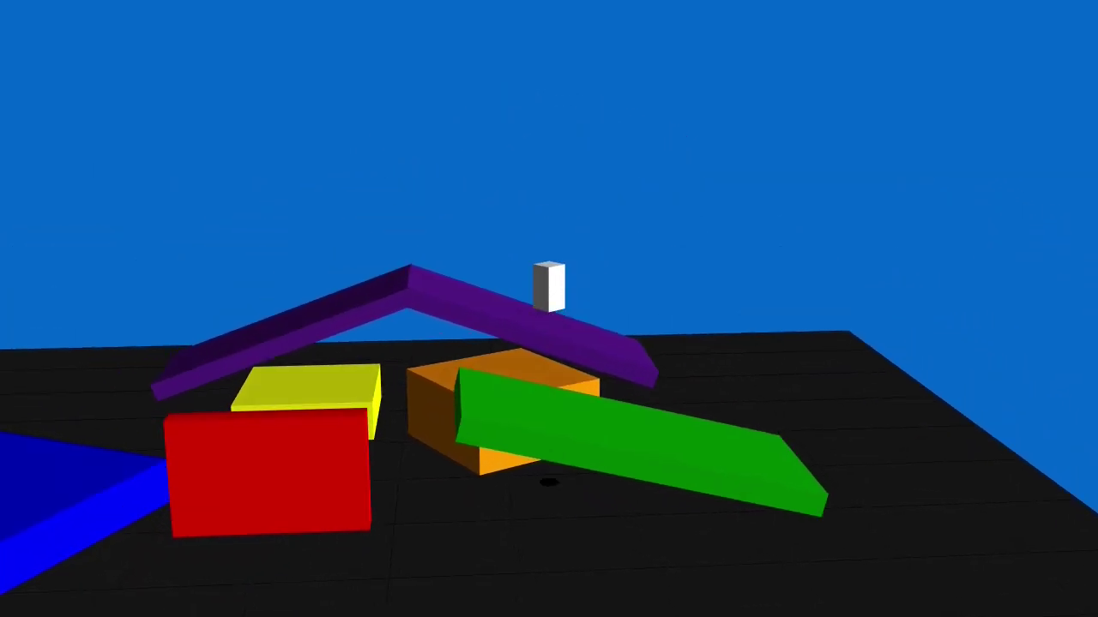
key(d)
key(w)
key(space)
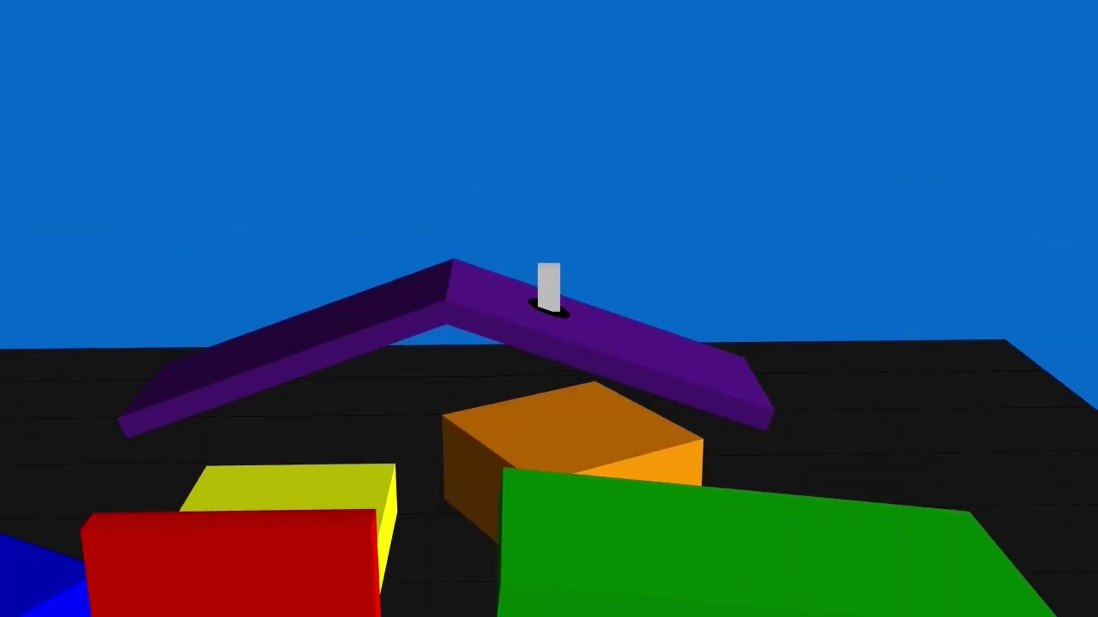
- Walk the avatar up to the purple ramp's peak and down to the ground near the orange block
key(space)
key(a)
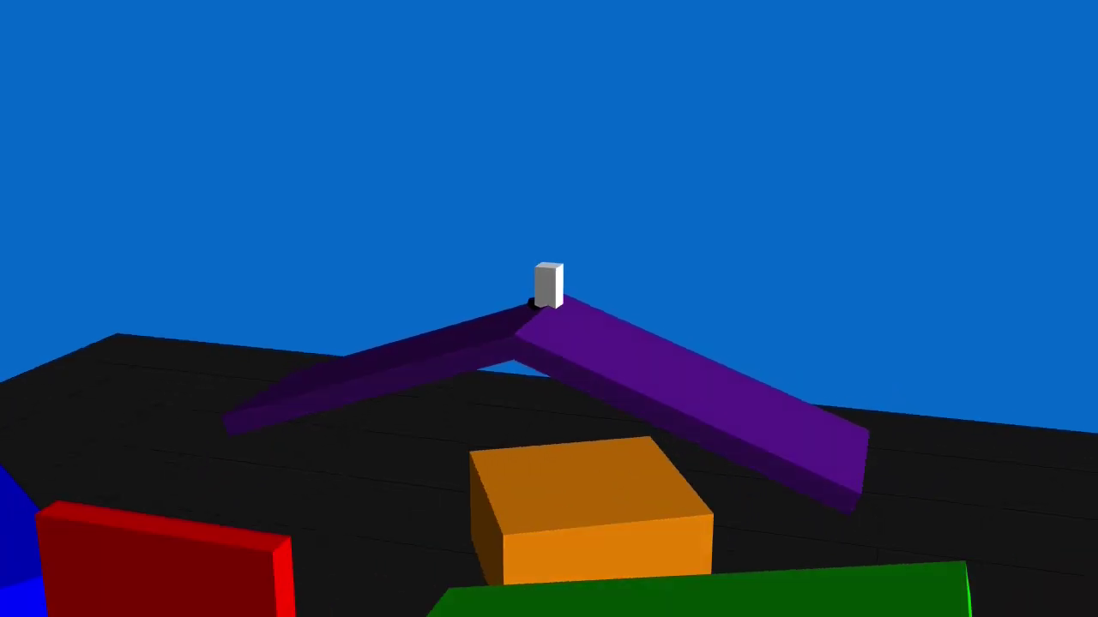
key(w)
key(a)
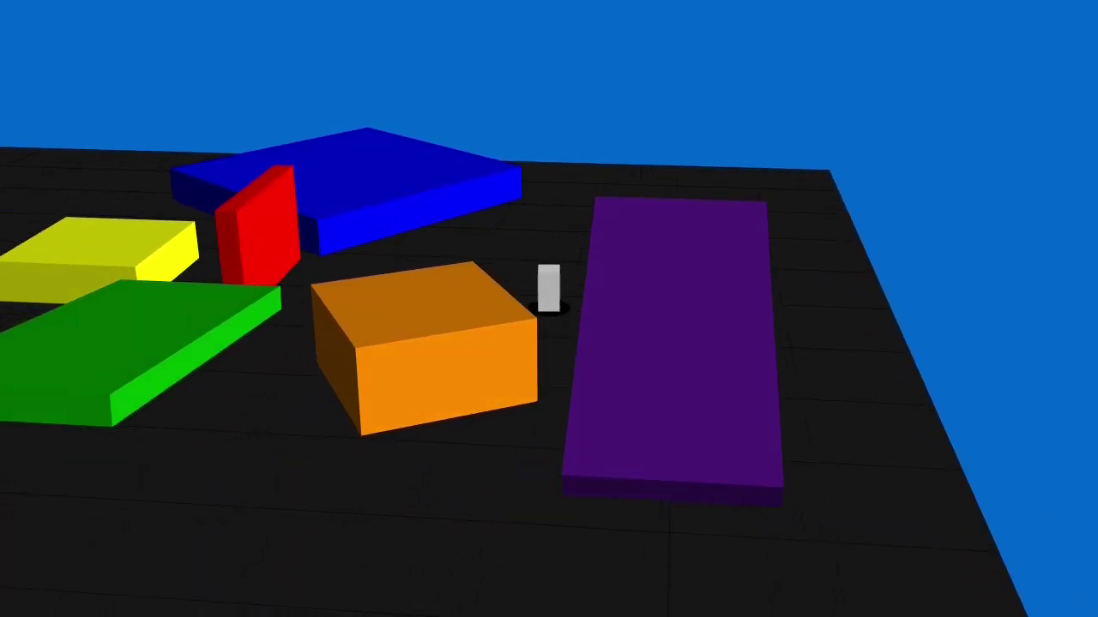
key(s)
key(space)
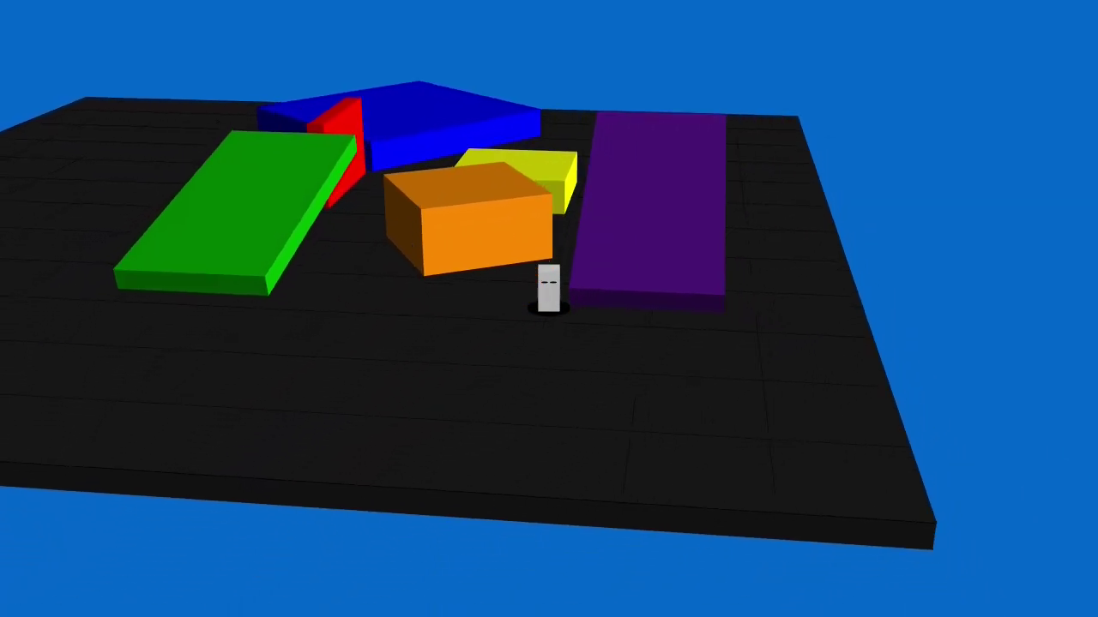
- Jump the avatar over the purple ramp's peak and land it on the blue platform
key(d)
key(space)
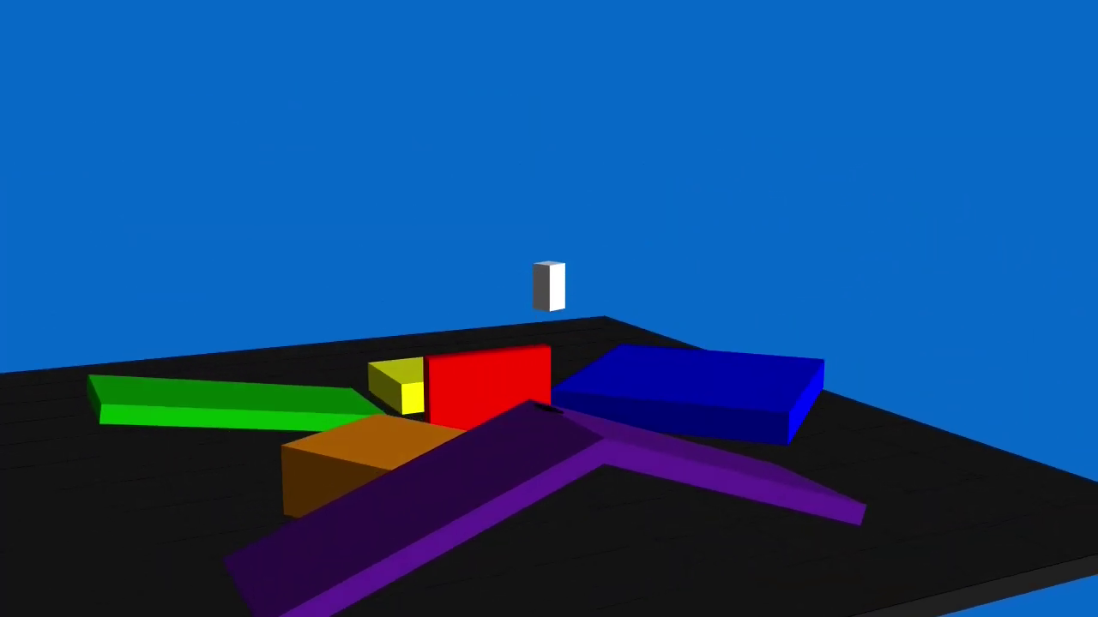
key(d)
key(w)
key(space)
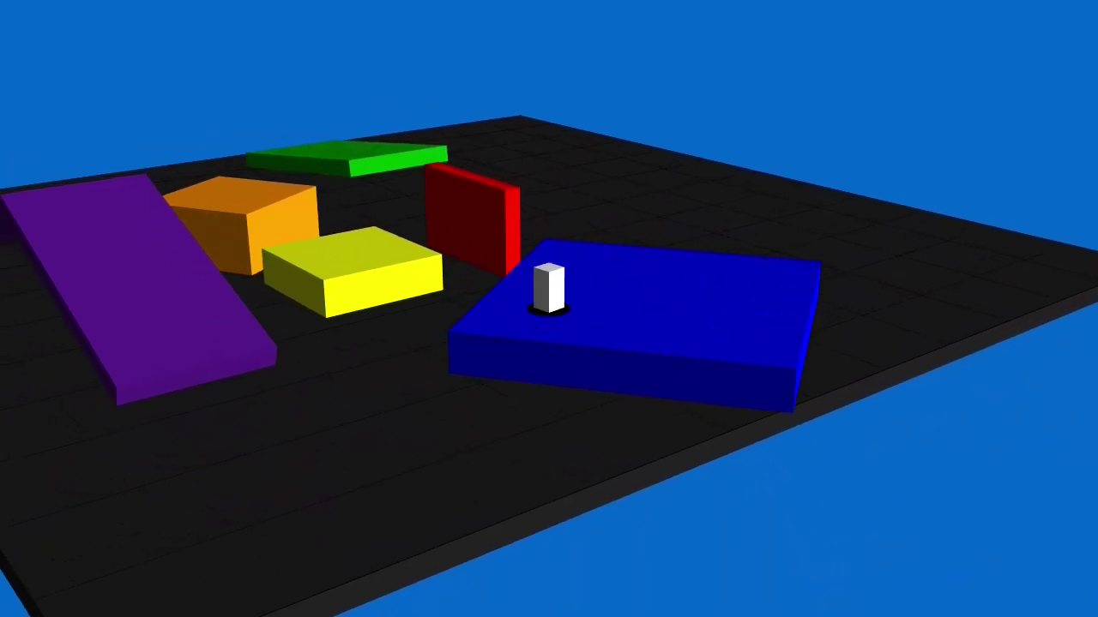
- Jump the avatar off the blue platform onto the moving yellow block and ride it beyond the red wall
key(a)
key(space)
key(space)
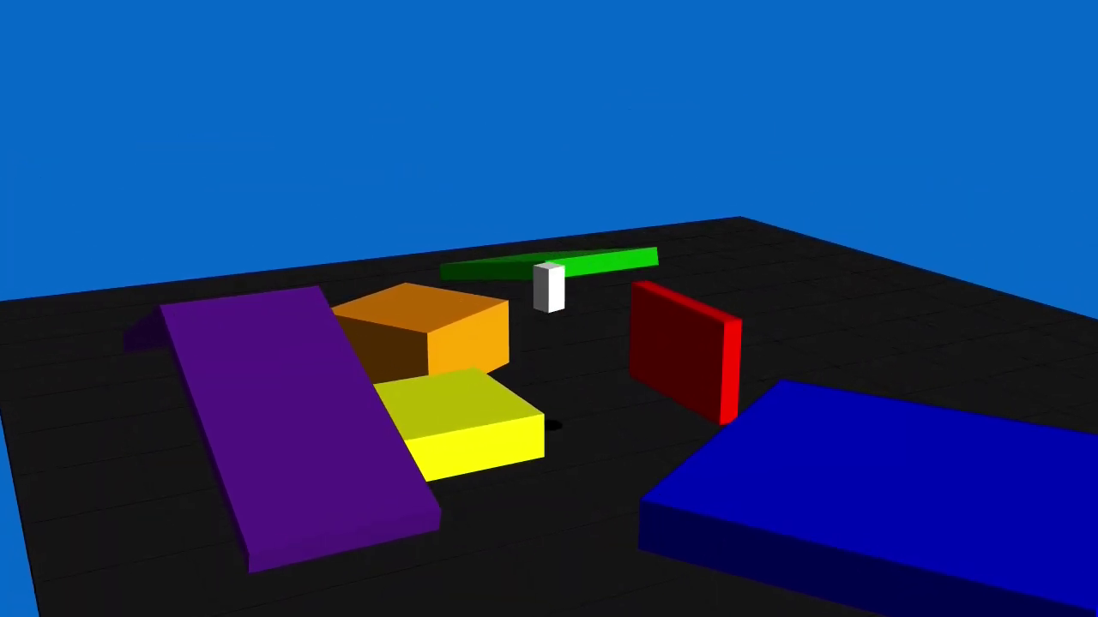
key(space)
key(space)
key(d)
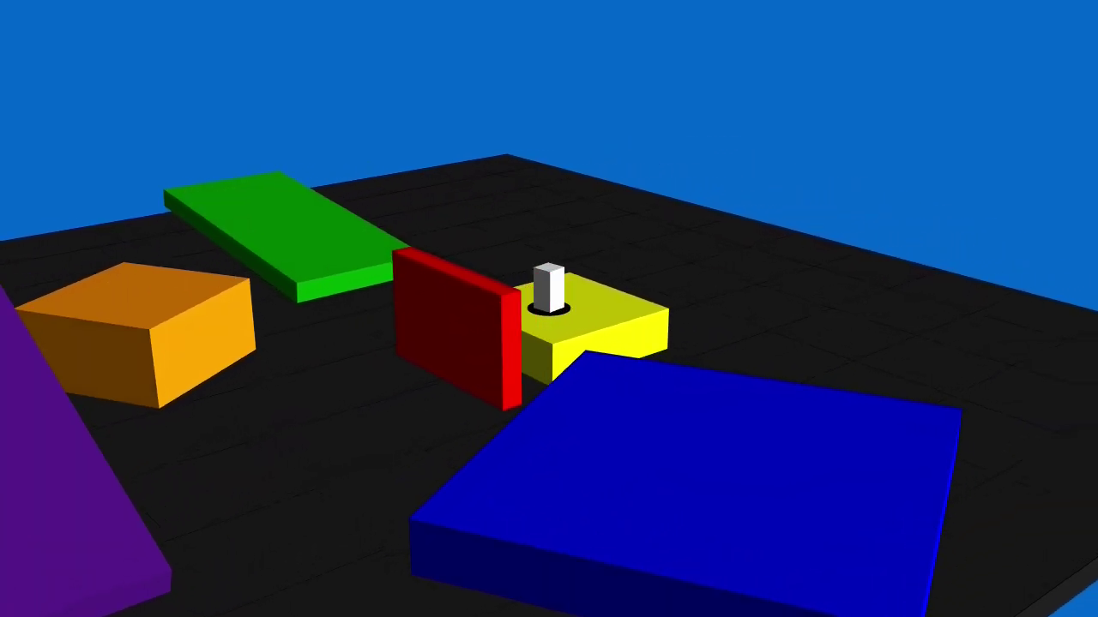
key(a)
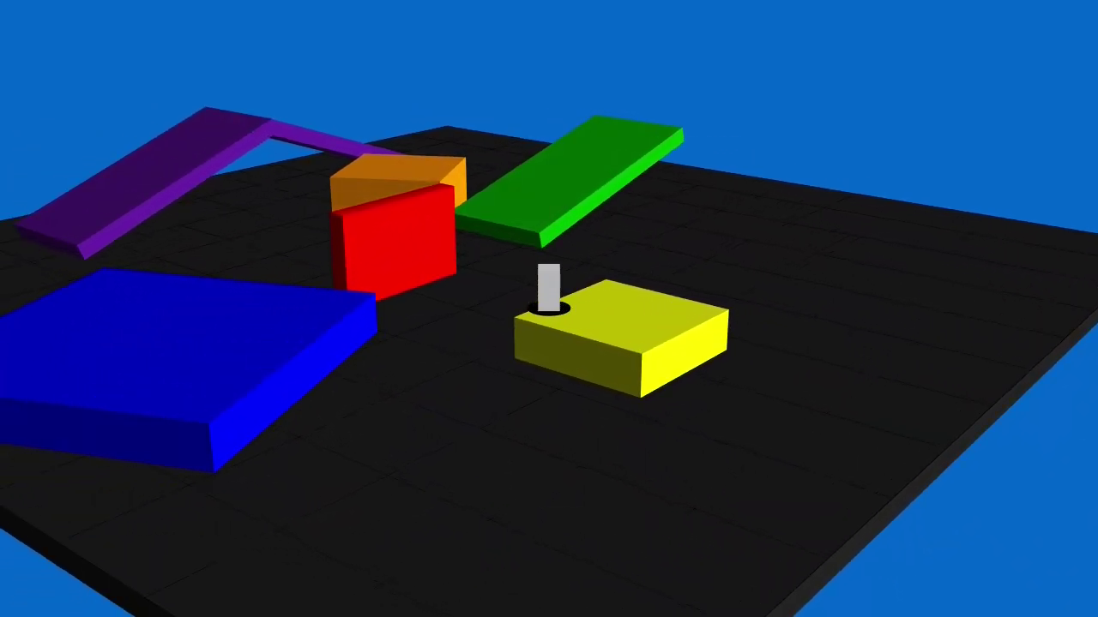
- Jump the avatar from the yellow block to the blue platform and on to the purple ramp, climbing to its peak
key(space)
key(space)
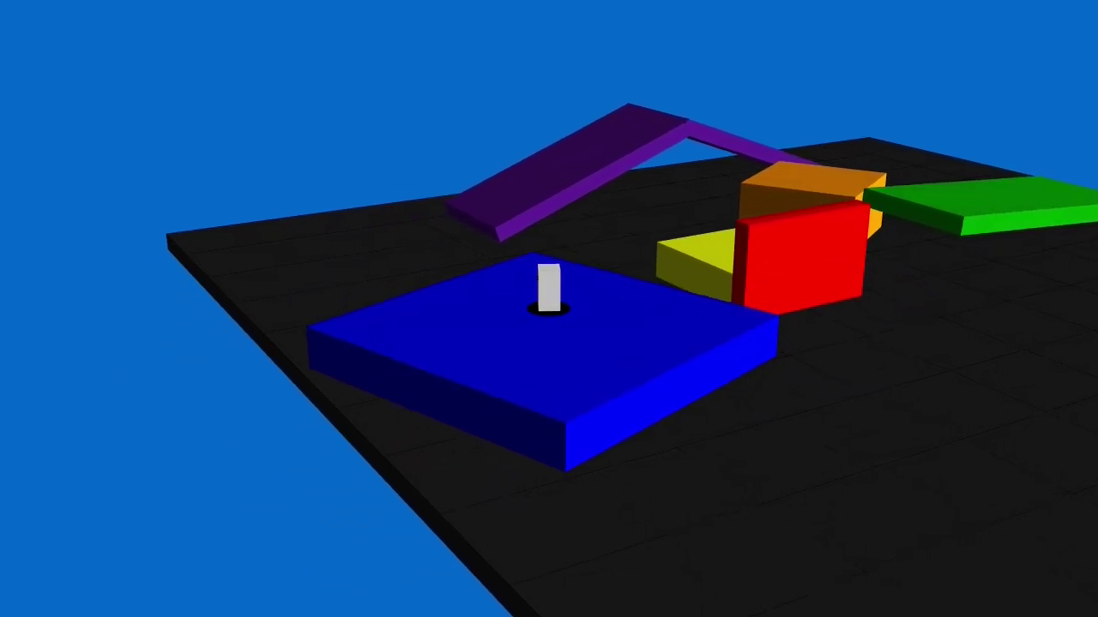
key(w)
key(space)
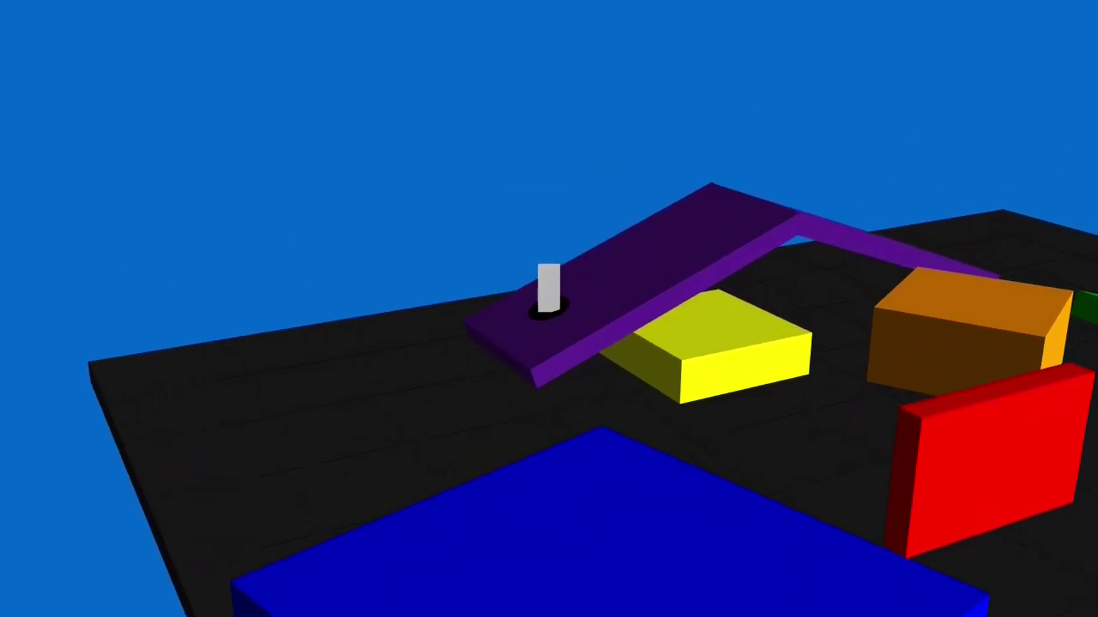
key(w)
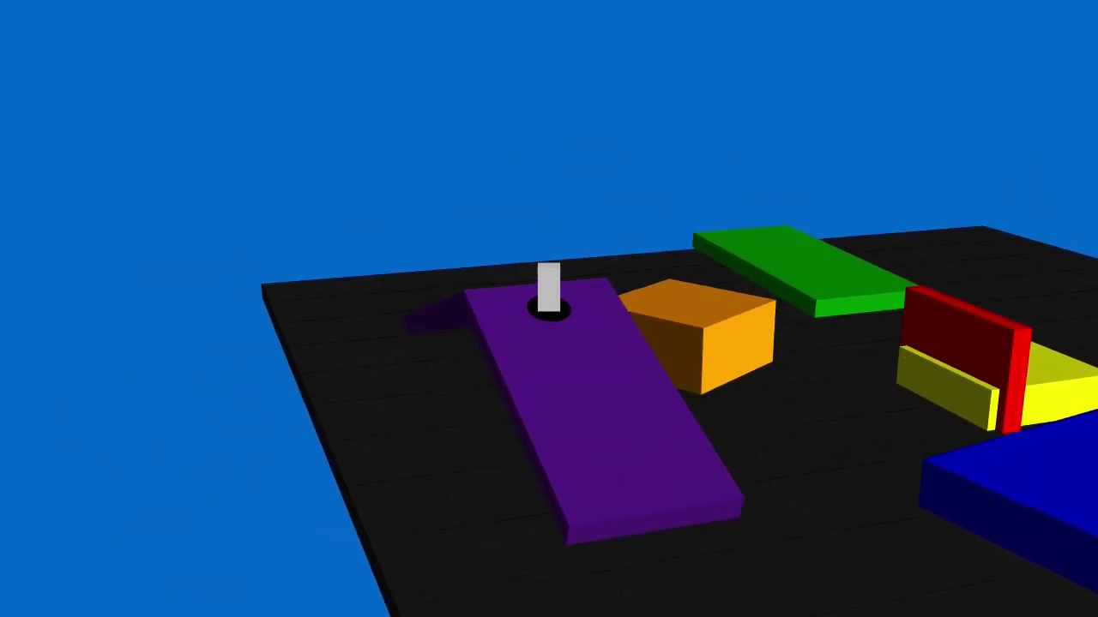
key(w)
key(space)
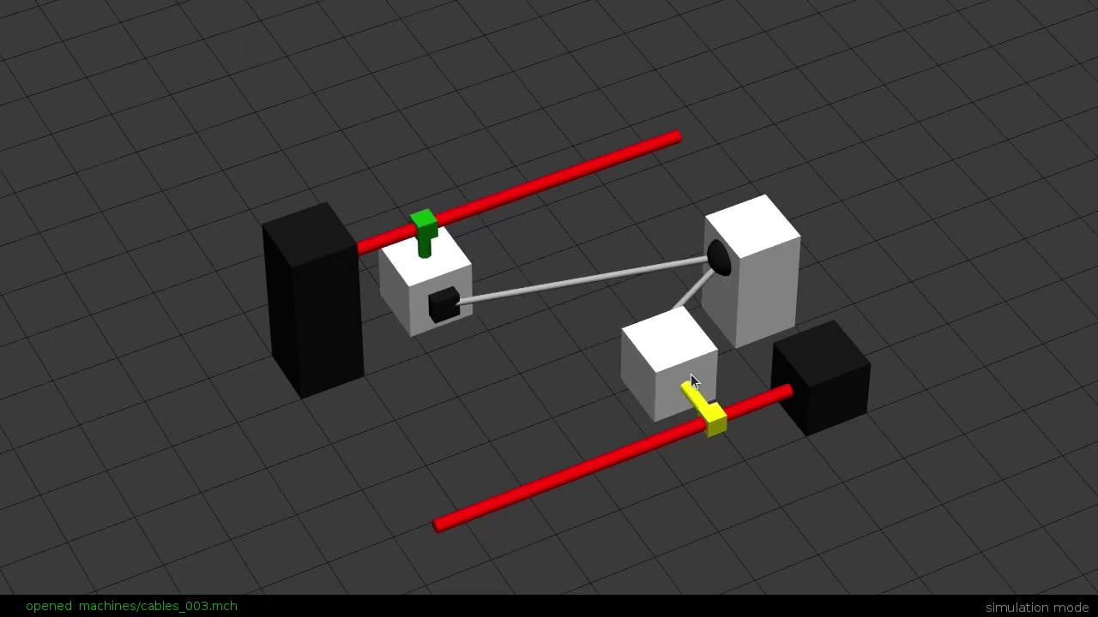
- Slide the white block with the yellow clamp back and forth along its red rail, testing the cable link from several angles
drag(645, 391, 531, 421)
middle_drag(495, 410, 603, 411)
drag(603, 412, 676, 380)
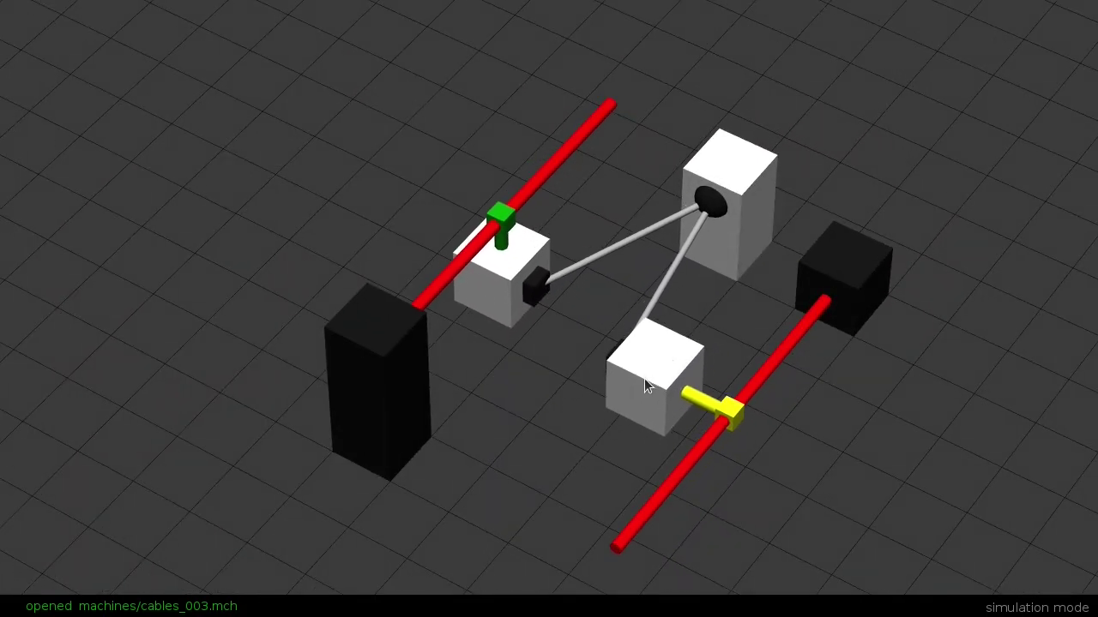
drag(582, 470, 777, 333)
middle_drag(777, 332, 440, 366)
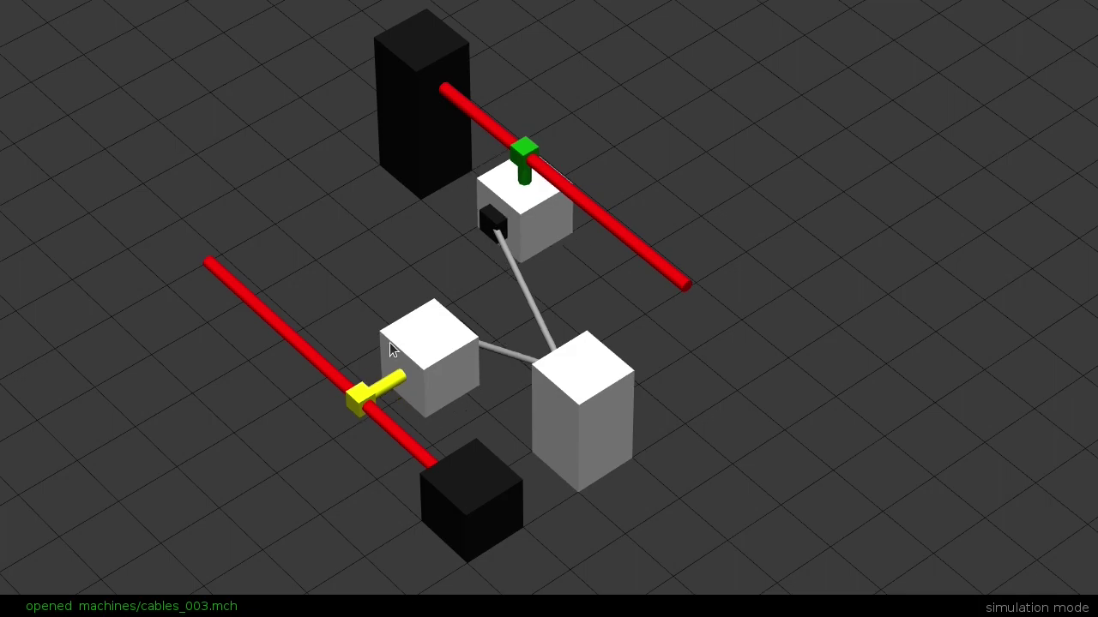
drag(390, 342, 335, 307)
middle_drag(325, 326, 559, 373)
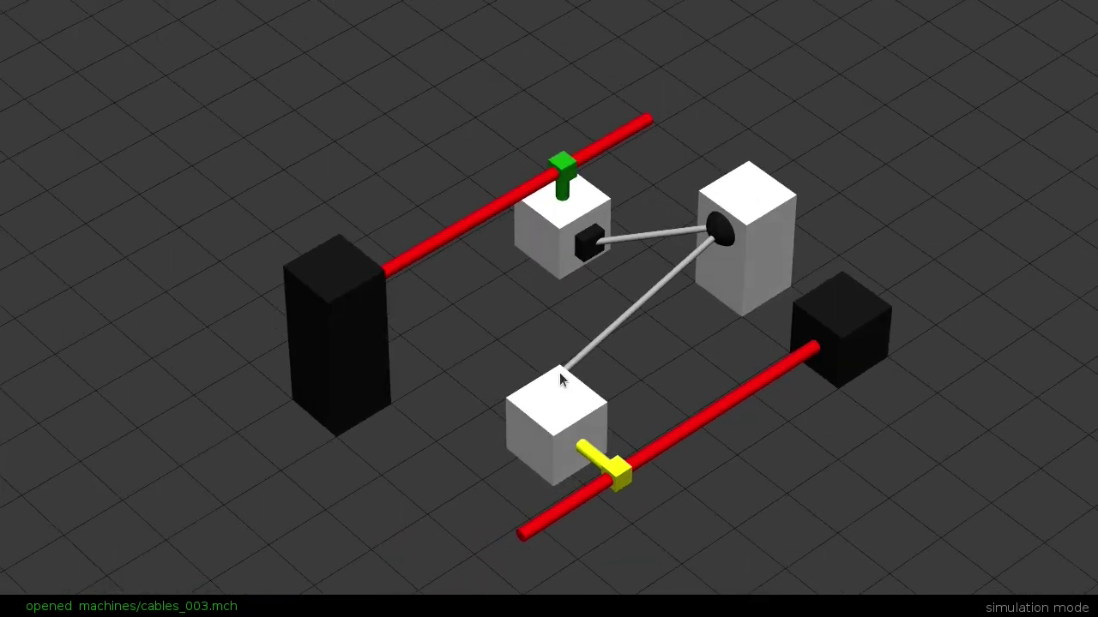
drag(579, 385, 667, 355)
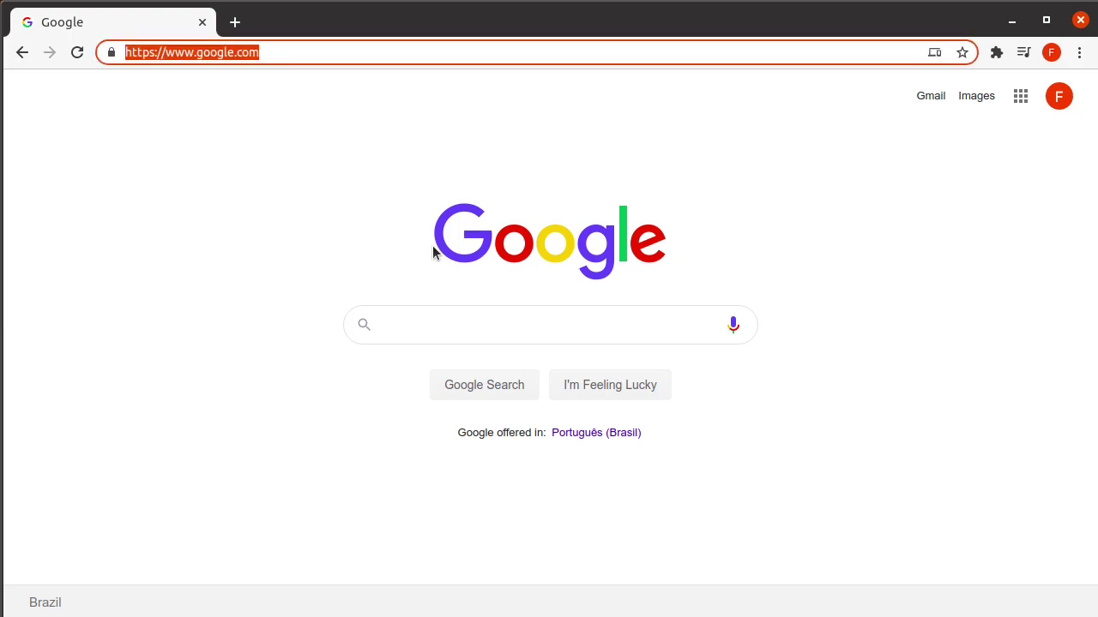
- Switch to the browser, open mockmechanics.com and look through the example machines in its Gallery
text(mock)
key(Return)
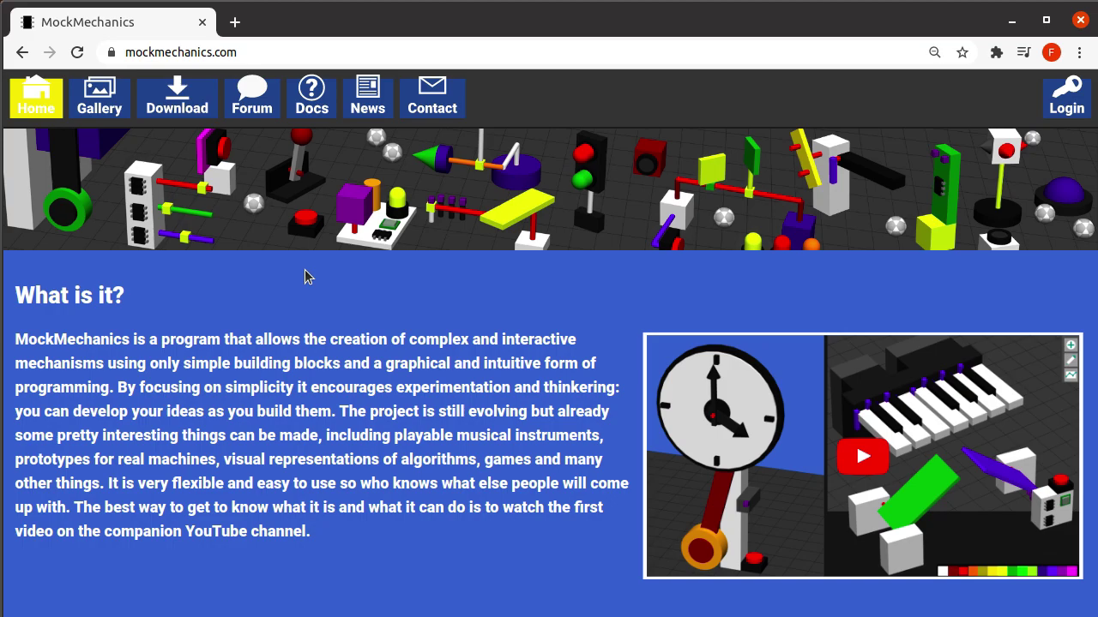
click(101, 108)
scroll(350, 243, down, 5)
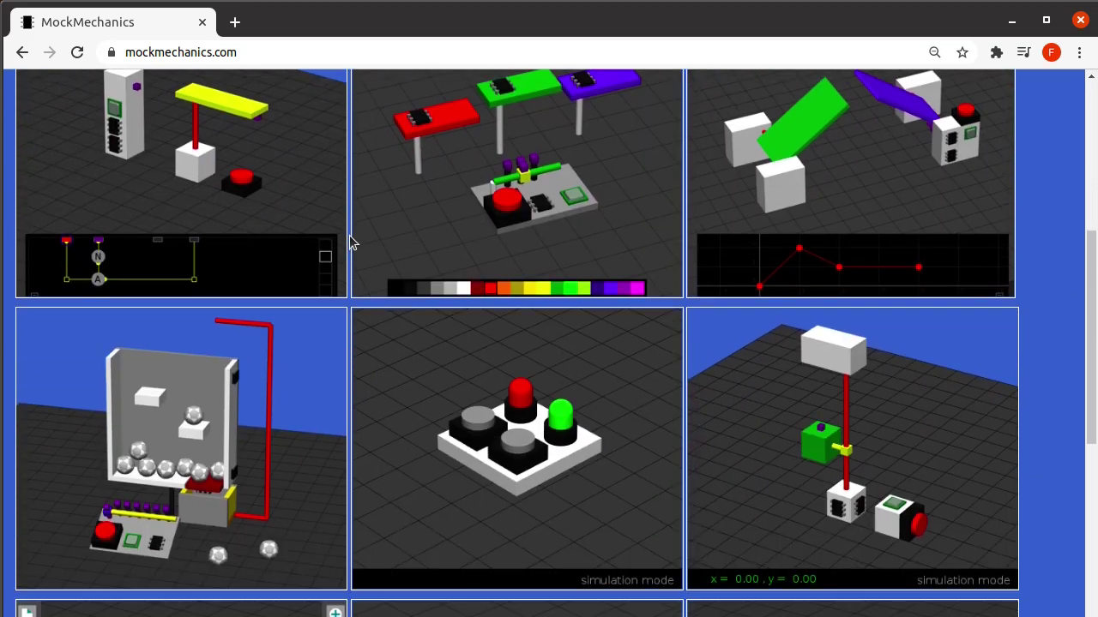
scroll(350, 243, down, 6)
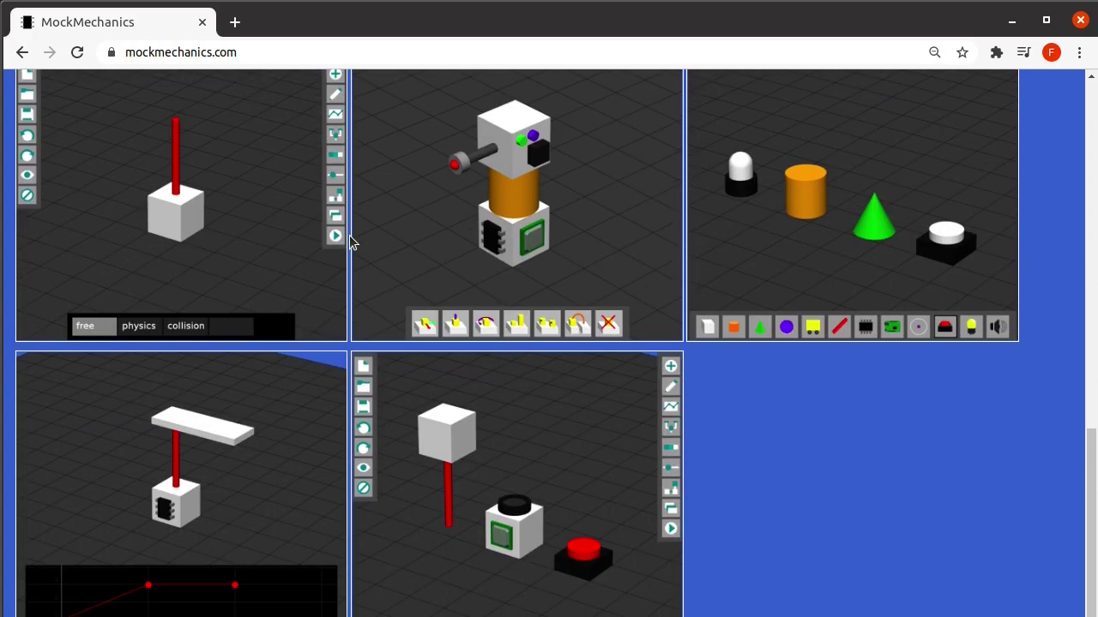
scroll(349, 235, up, 9)
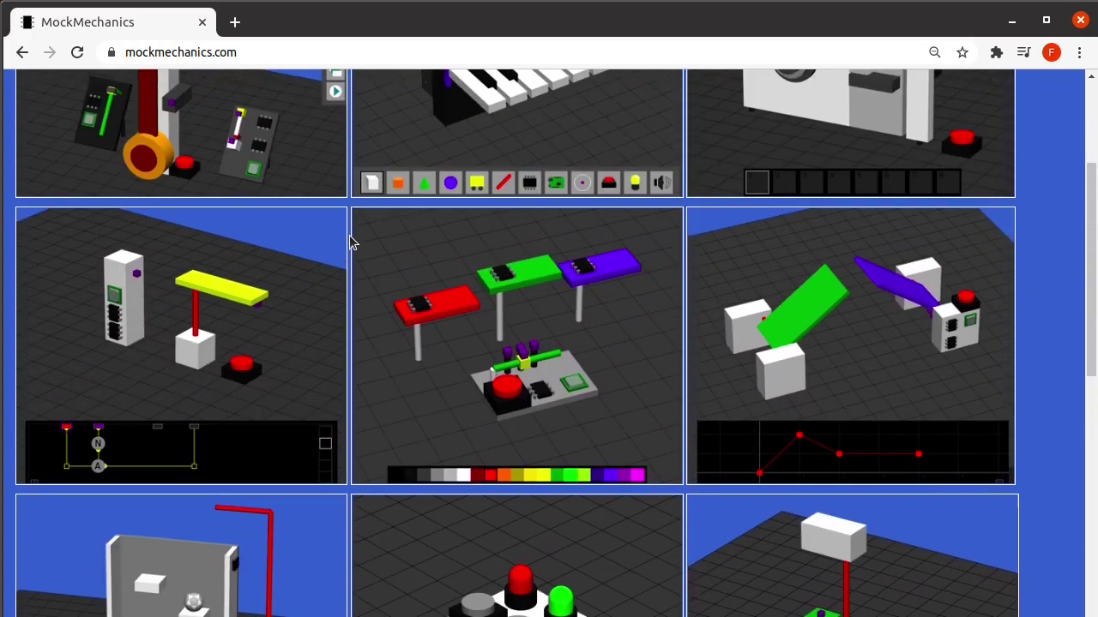
scroll(349, 234, up, 3)
- Visit the site's Download, Forum, News and Contact pages and return to the Home page
click(160, 92)
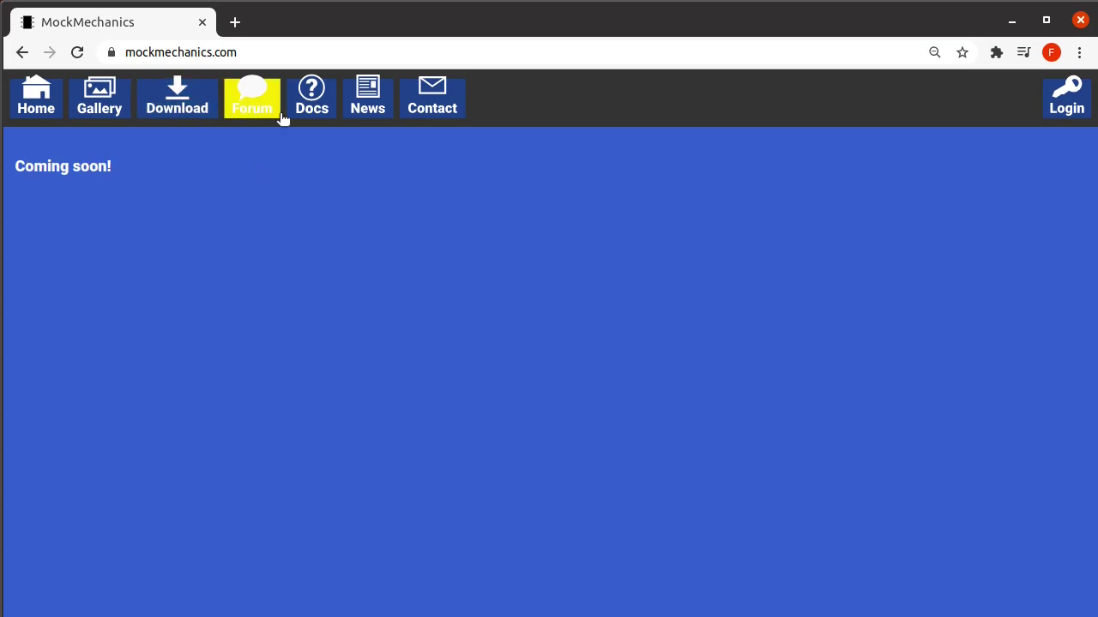
click(367, 109)
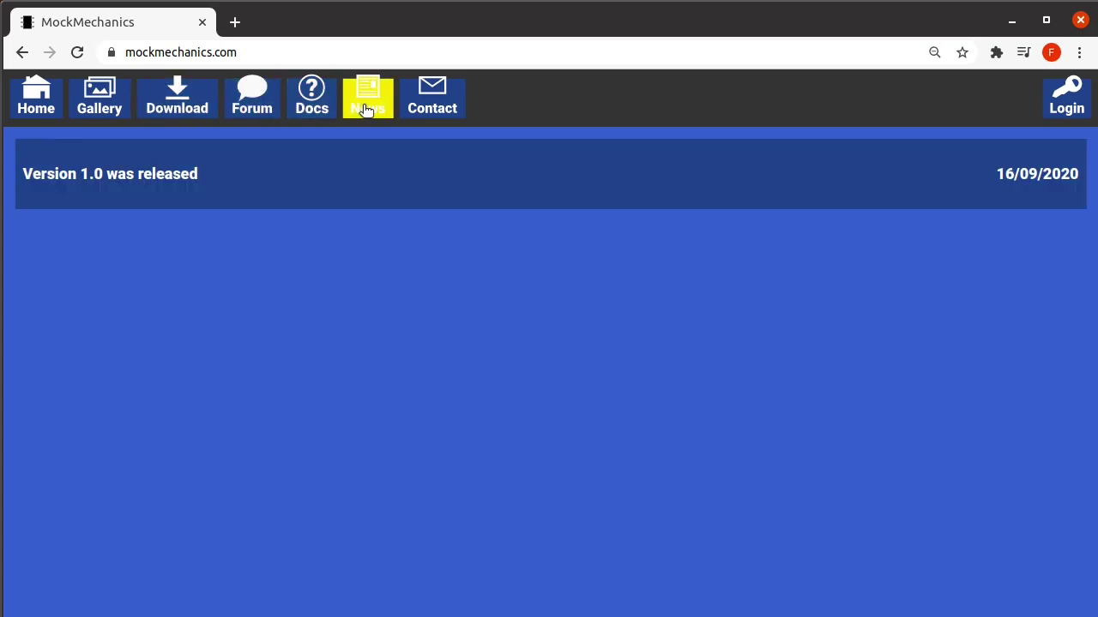
click(429, 103)
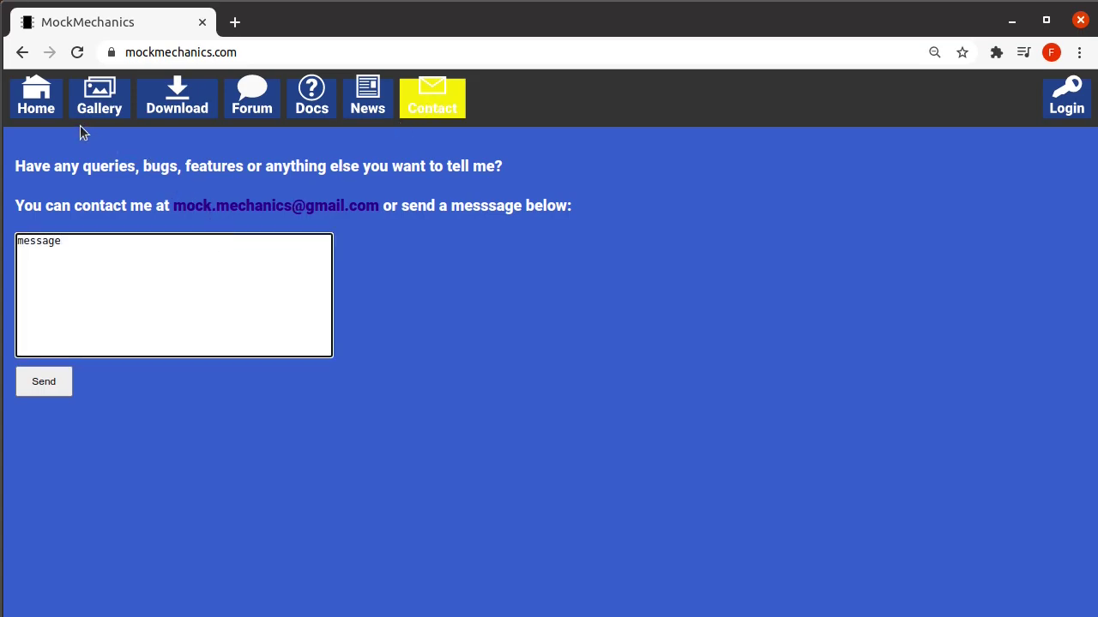
click(48, 111)
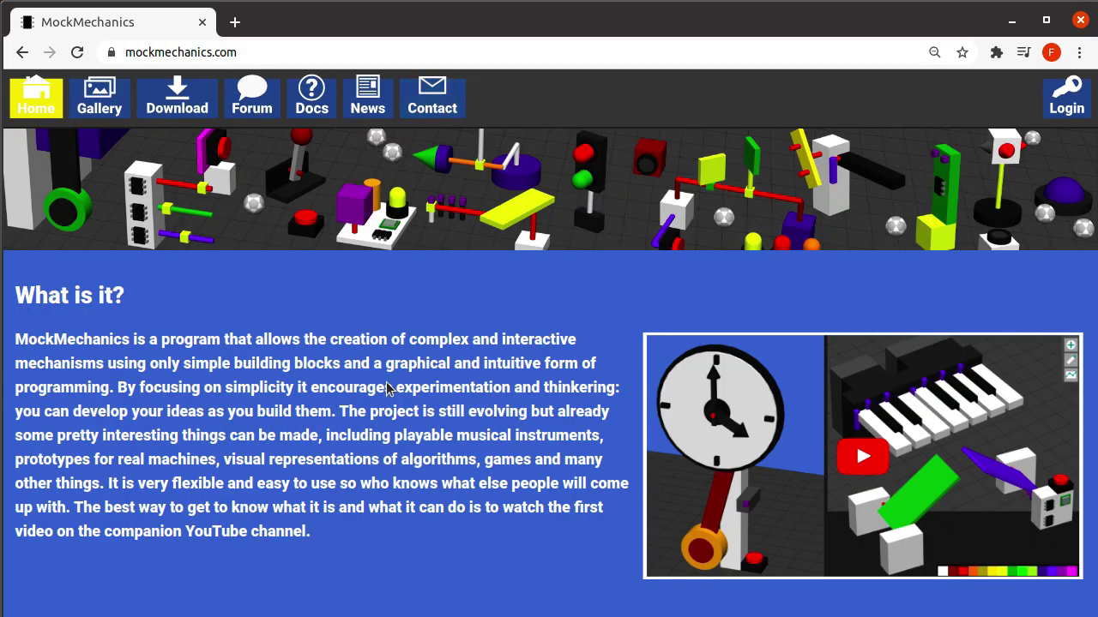